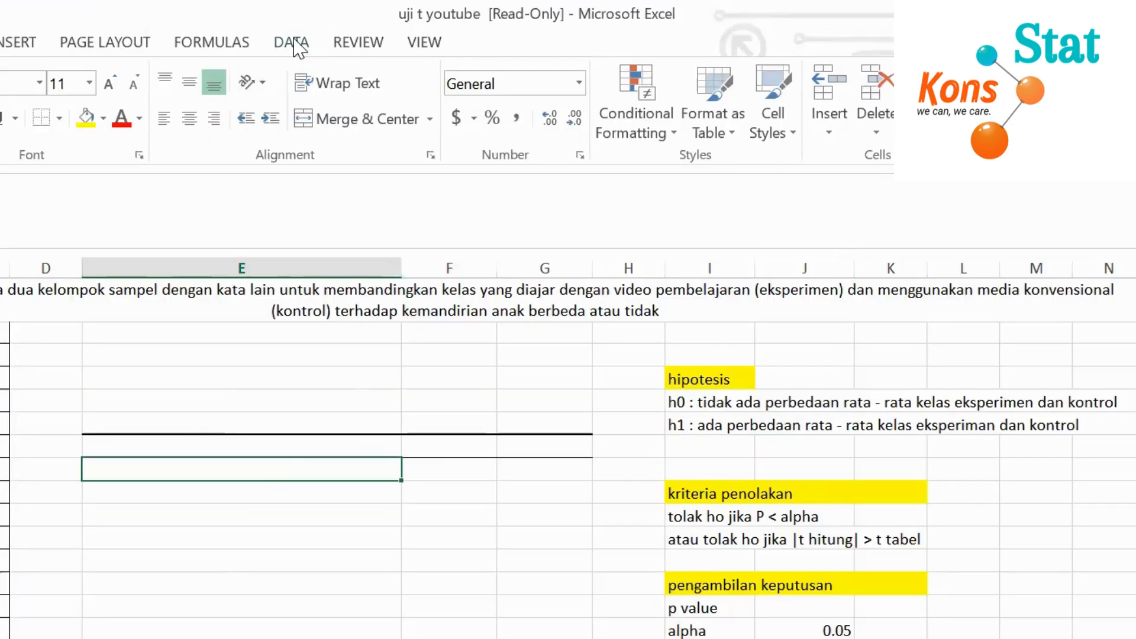
Check the list of available Data Analysis tools and close it without running any analysis
{"action": "left_click", "coordinate": [294, 42]}
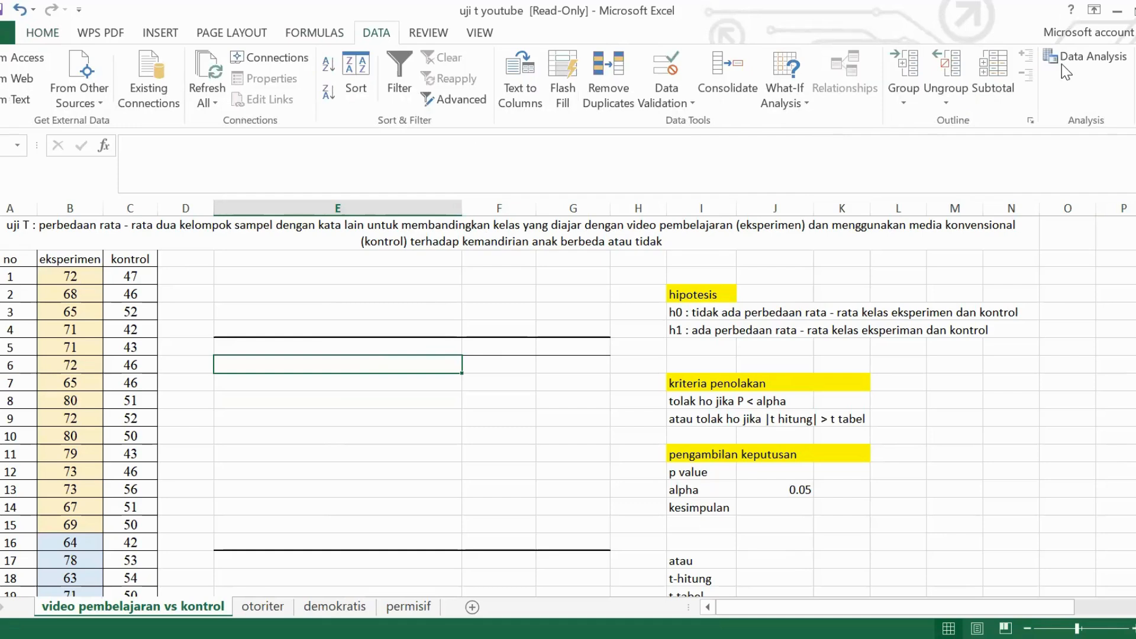
{"action": "left_click", "coordinate": [1108, 53]}
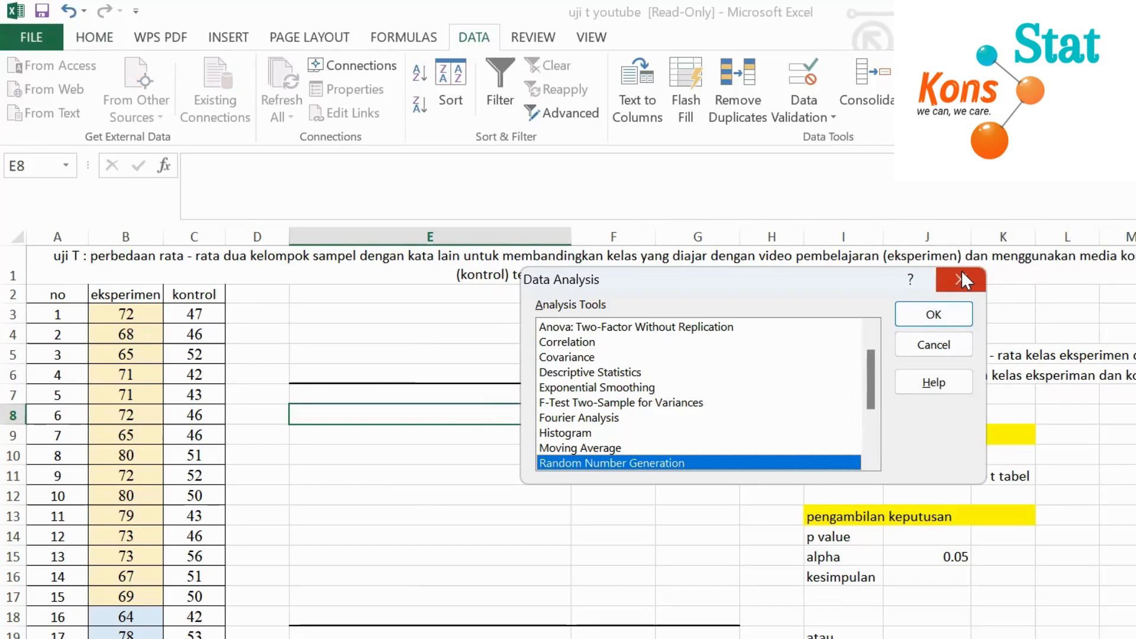
{"action": "left_click", "coordinate": [959, 279]}
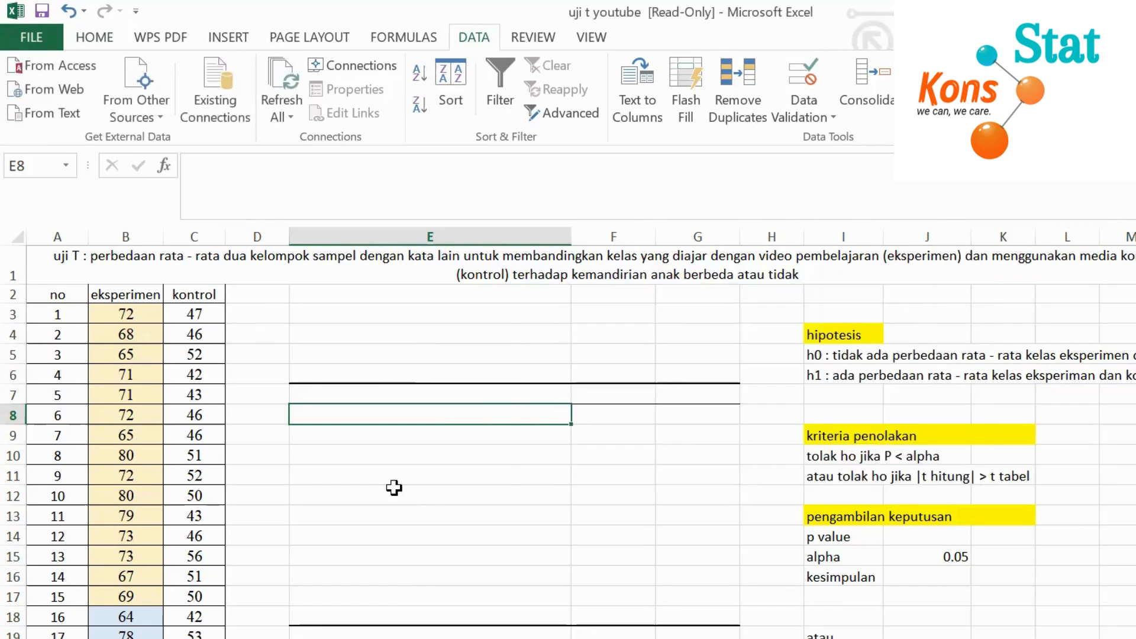
Enable the Analysis ToolPak through the Excel Add-ins manager in the program options
{"action": "left_click", "coordinate": [30, 37]}
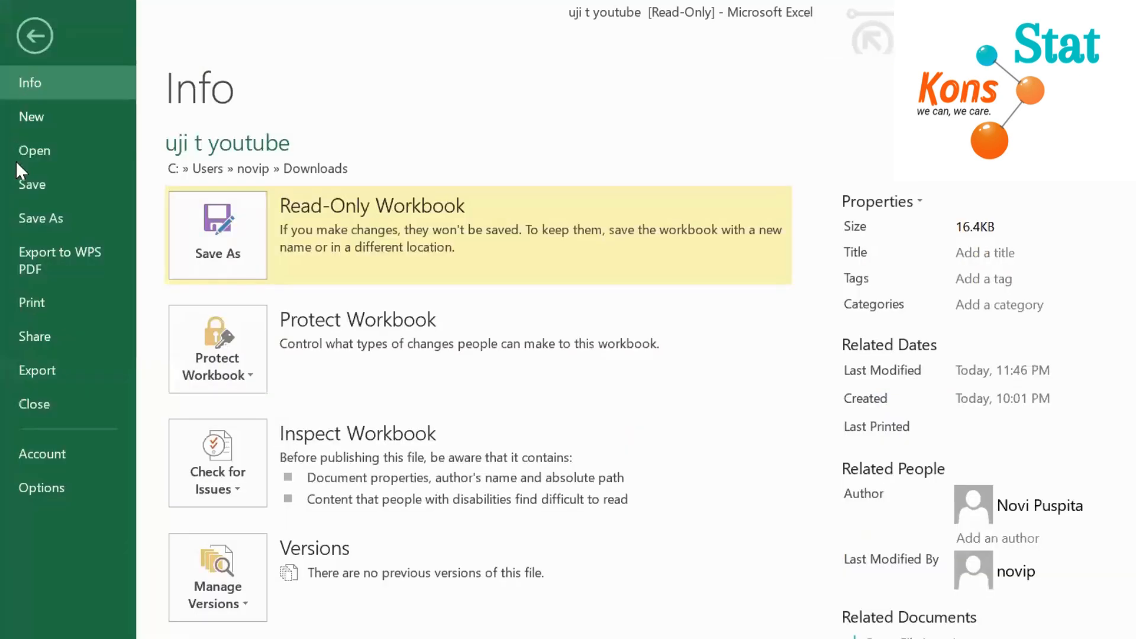
{"action": "left_click", "coordinate": [47, 487]}
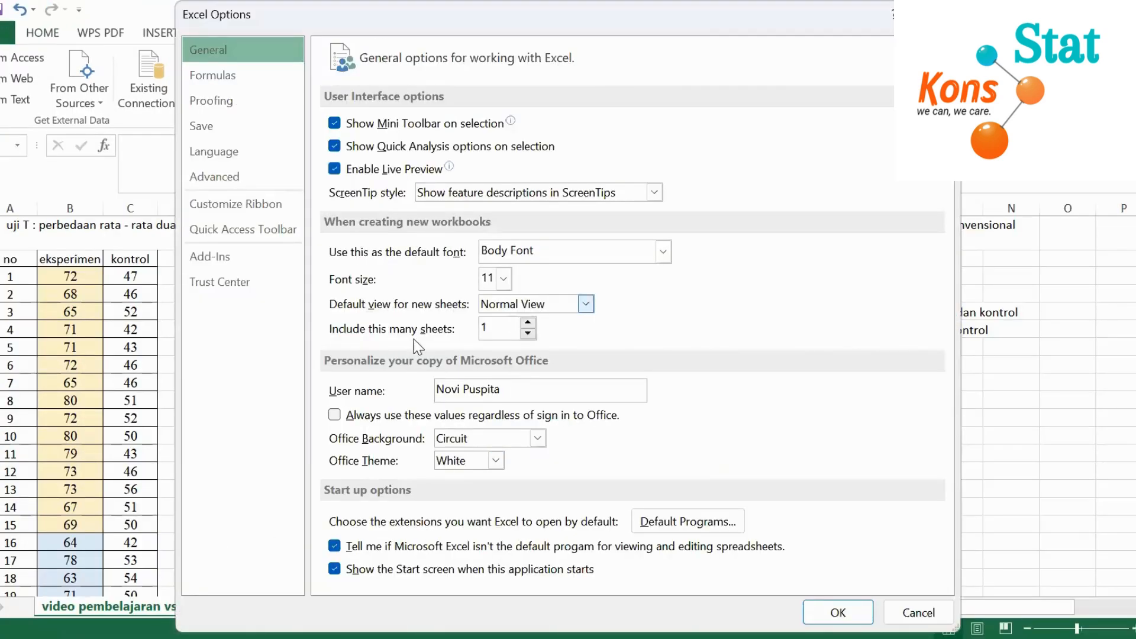
{"action": "left_click", "coordinate": [236, 260]}
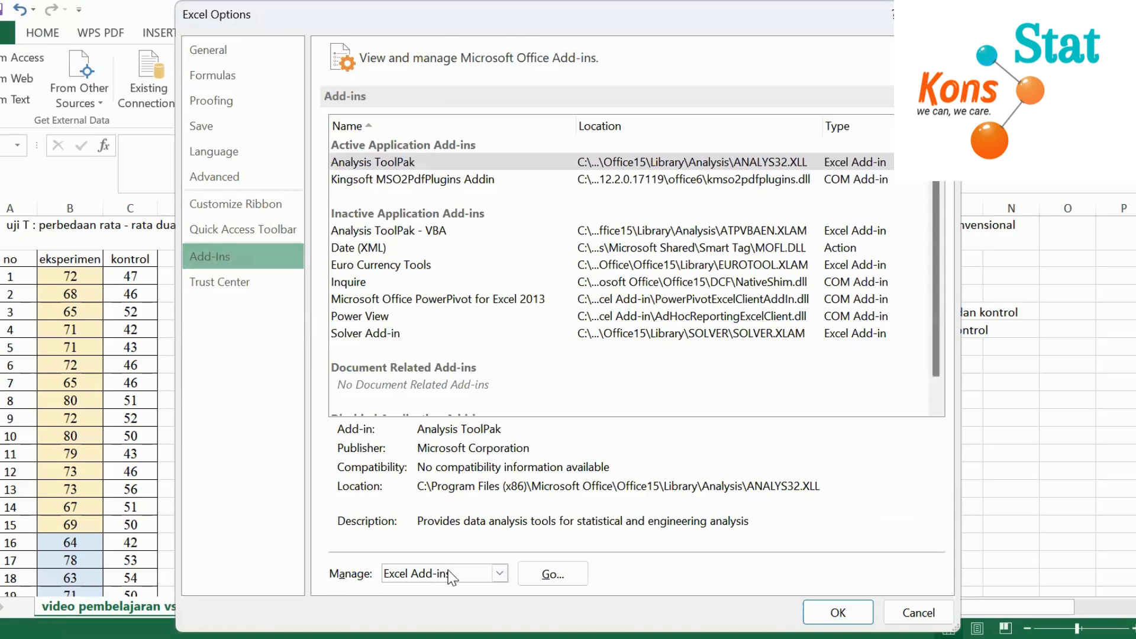
{"action": "left_click", "coordinate": [500, 574]}
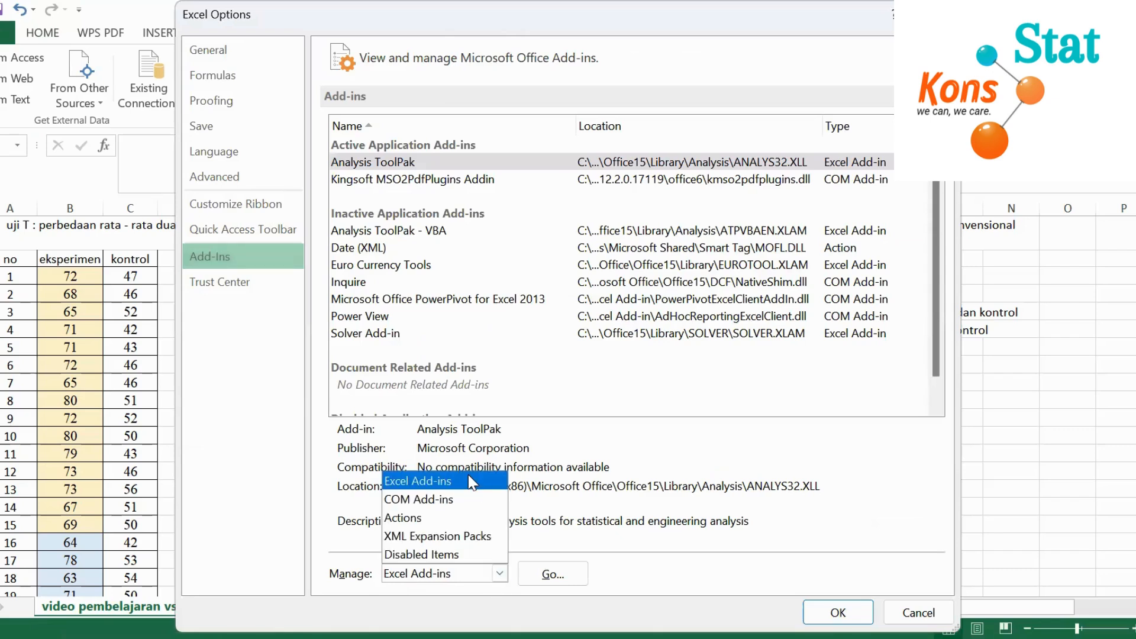
{"action": "left_click", "coordinate": [468, 475]}
{"action": "left_click", "coordinate": [553, 581]}
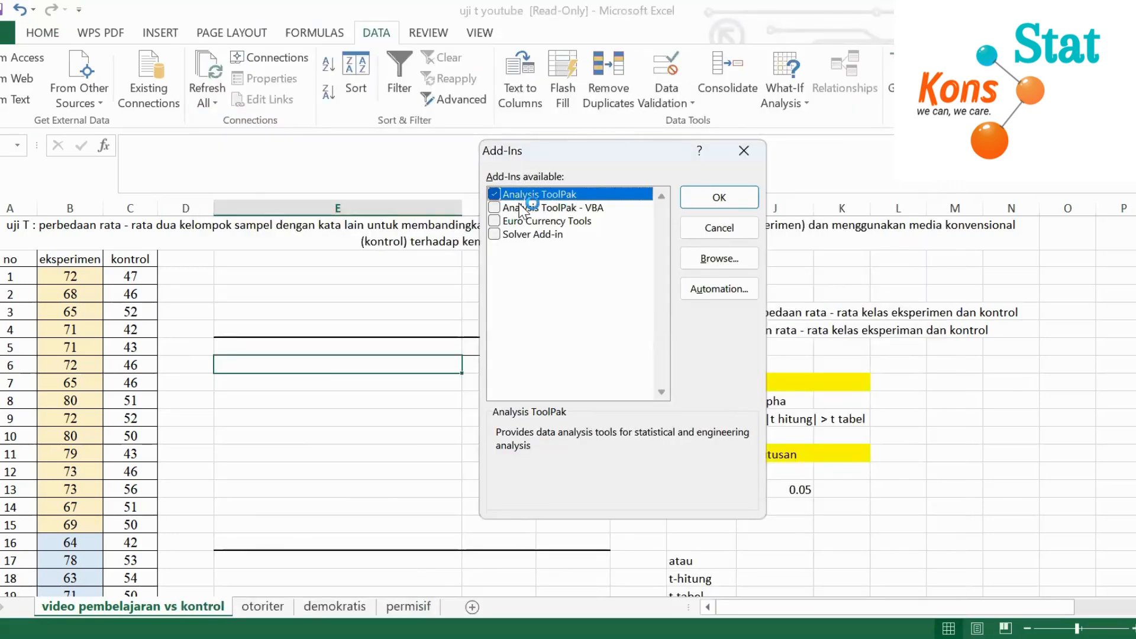
{"action": "left_click", "coordinate": [728, 196]}
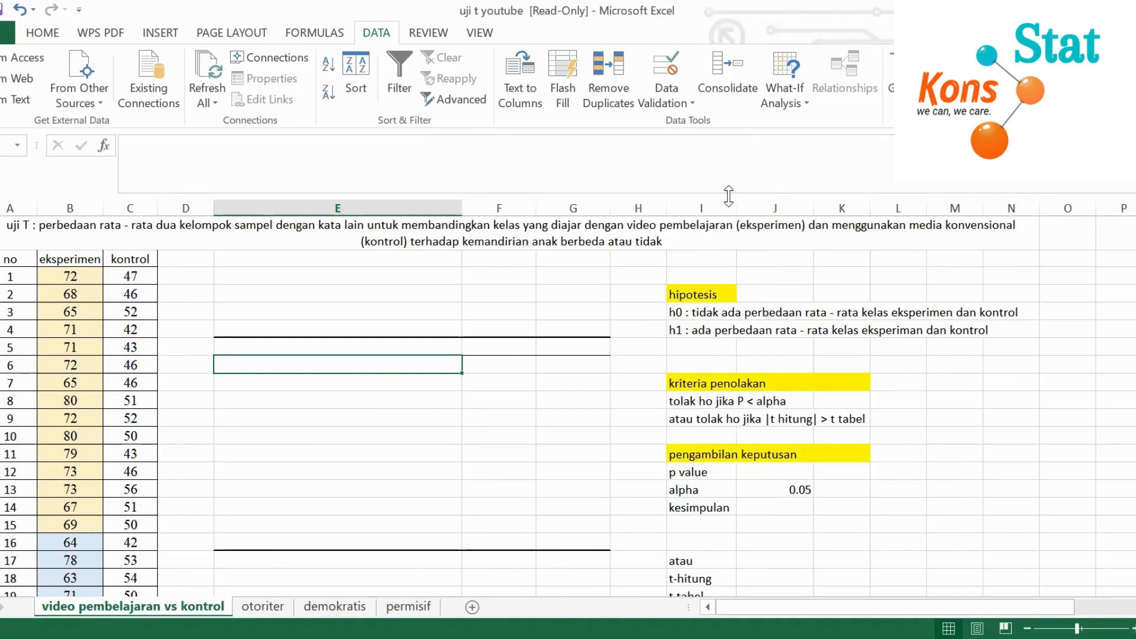
Widen the eksperimen and kontrol columns slightly
{"action": "left_click", "coordinate": [381, 308]}
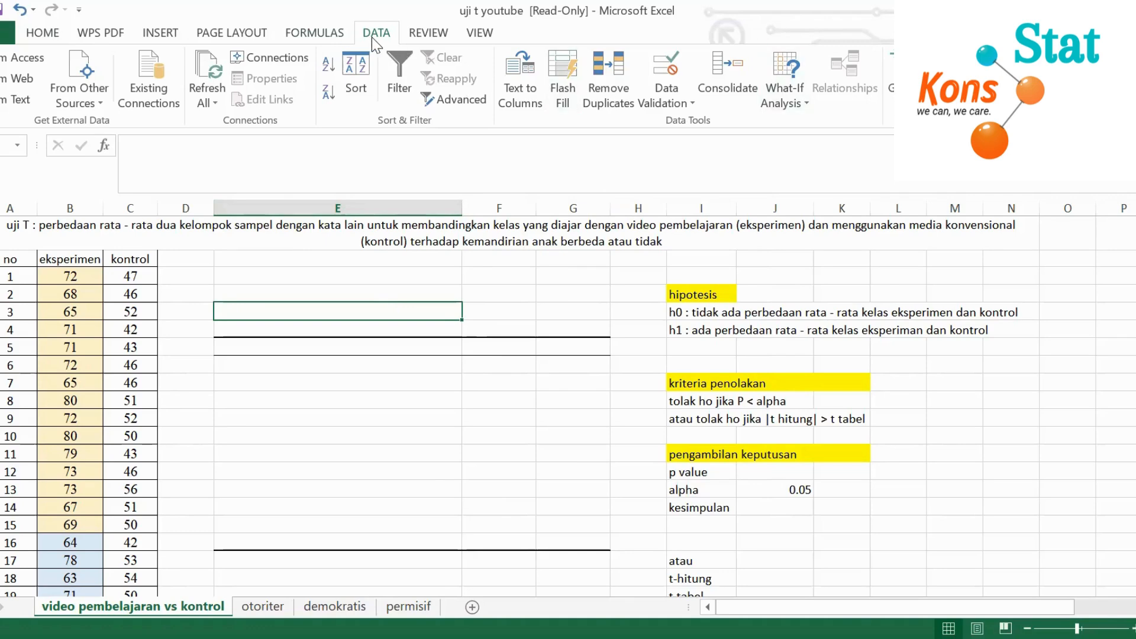
{"action": "left_click", "coordinate": [932, 293]}
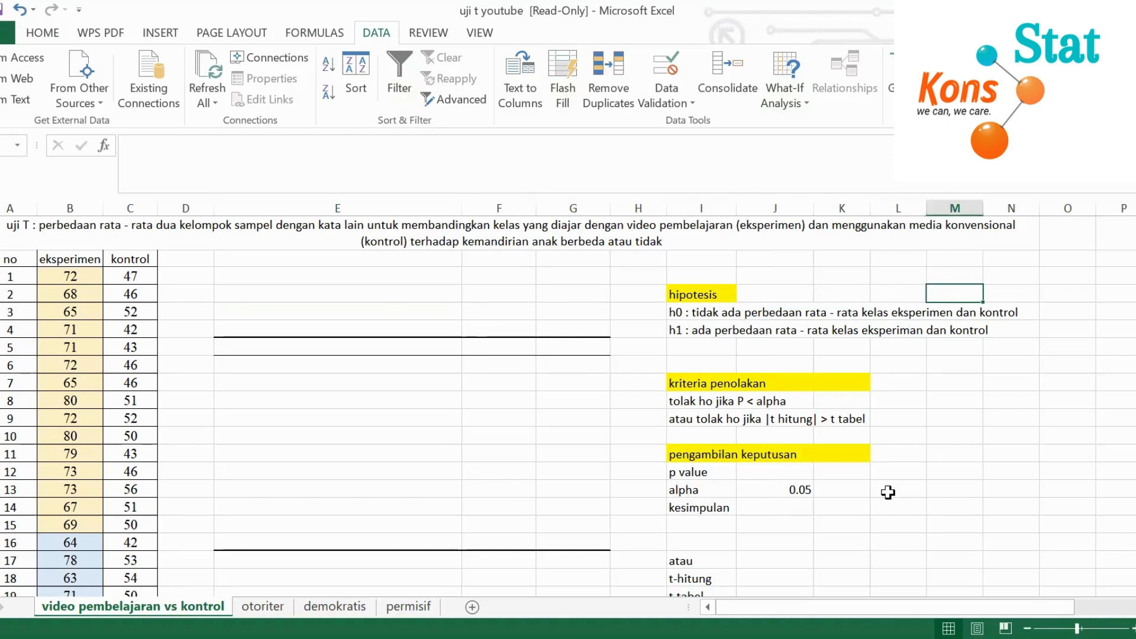
{"action": "left_click", "coordinate": [1035, 430]}
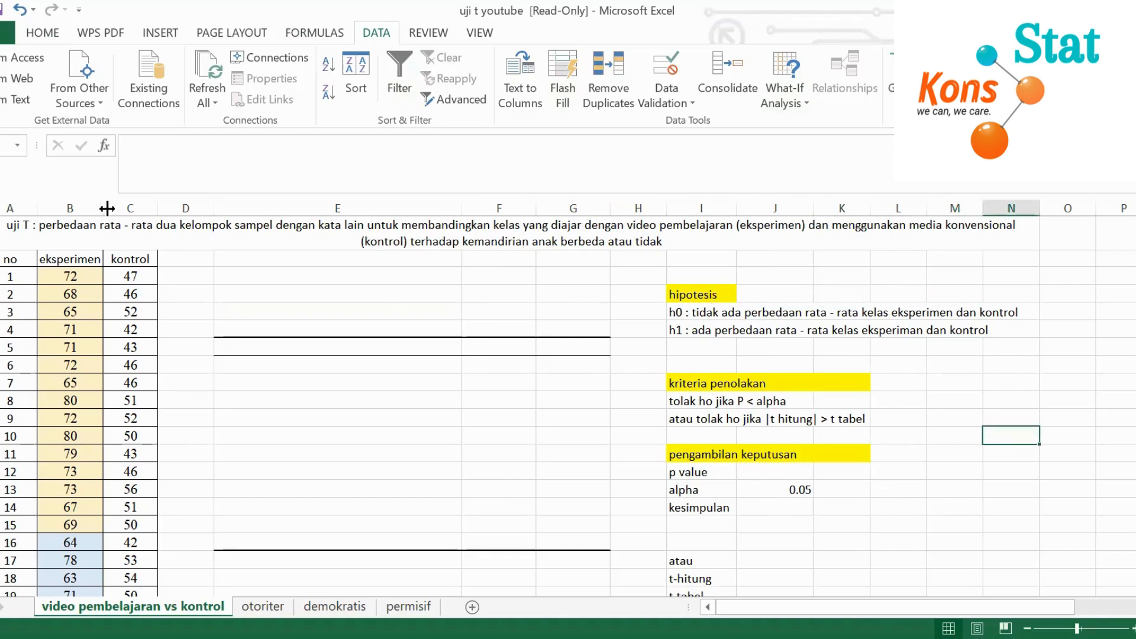
{"action": "left_click_drag", "start_coordinate": [105, 208], "coordinate": [170, 206]}
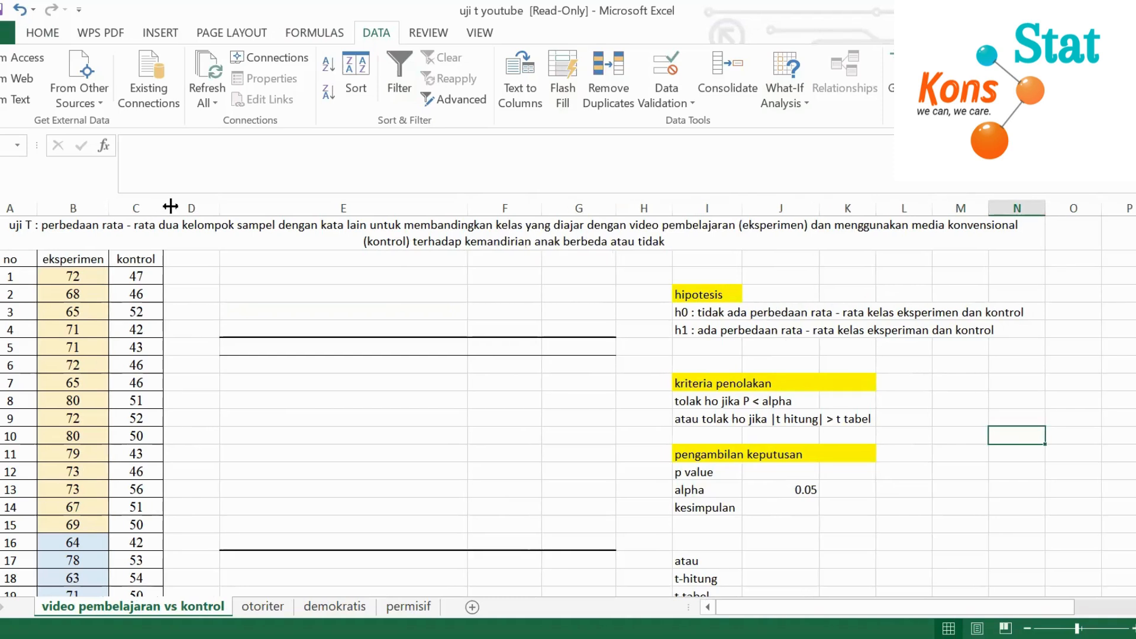
Examine the eksperimen and kontrol score columns down to their last data row
{"action": "left_click", "coordinate": [81, 259]}
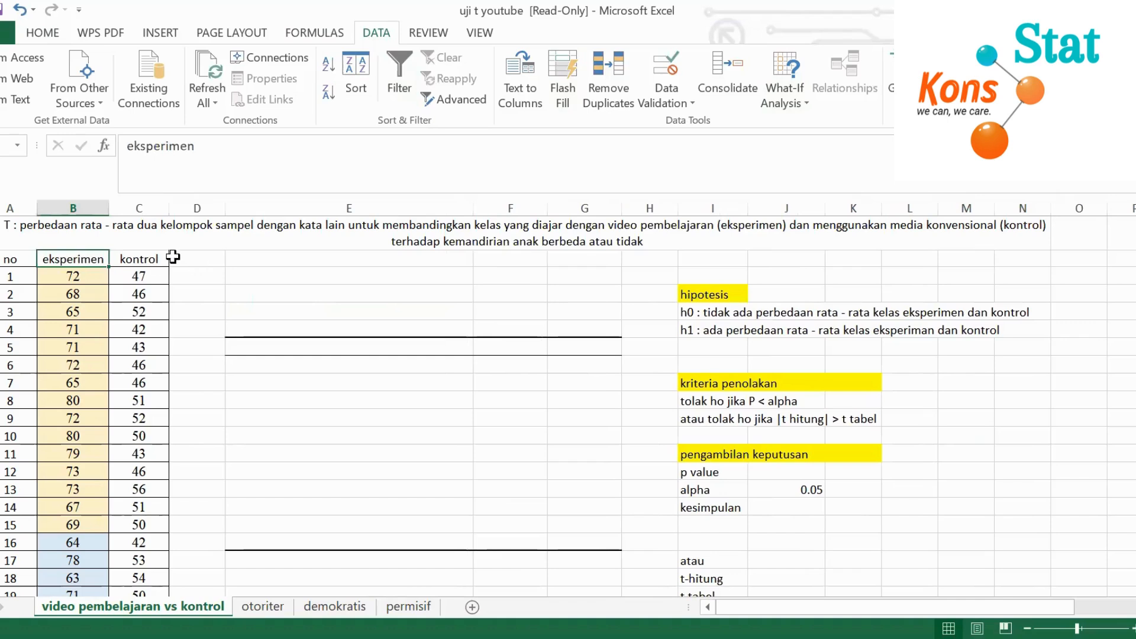
{"action": "left_click", "coordinate": [155, 260]}
{"action": "left_click", "coordinate": [264, 292]}
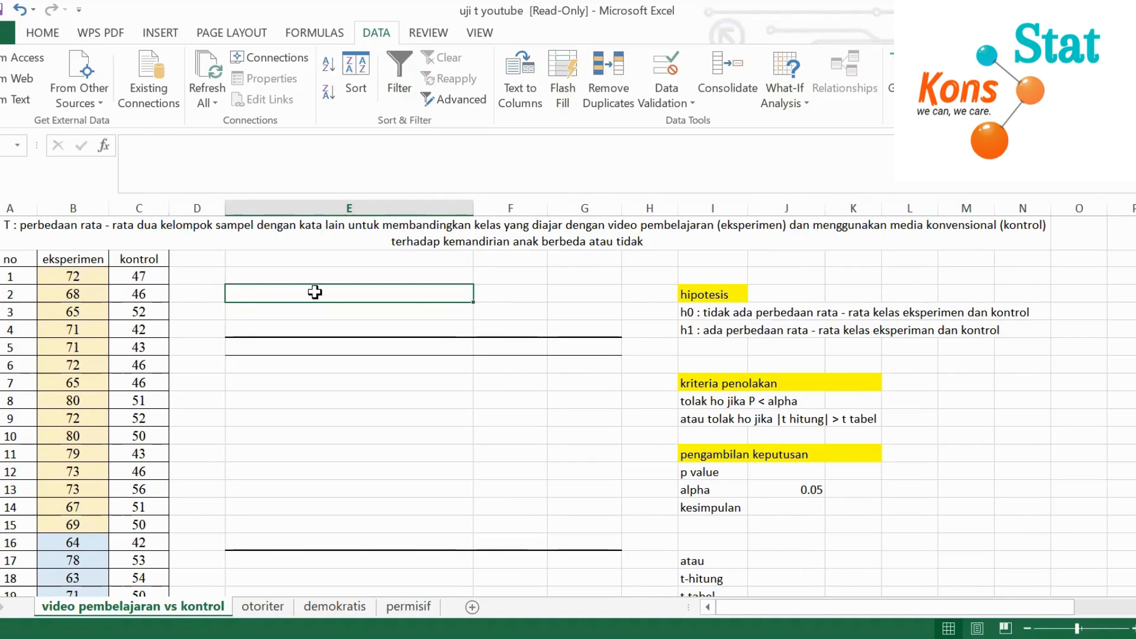
{"action": "left_click", "coordinate": [89, 261]}
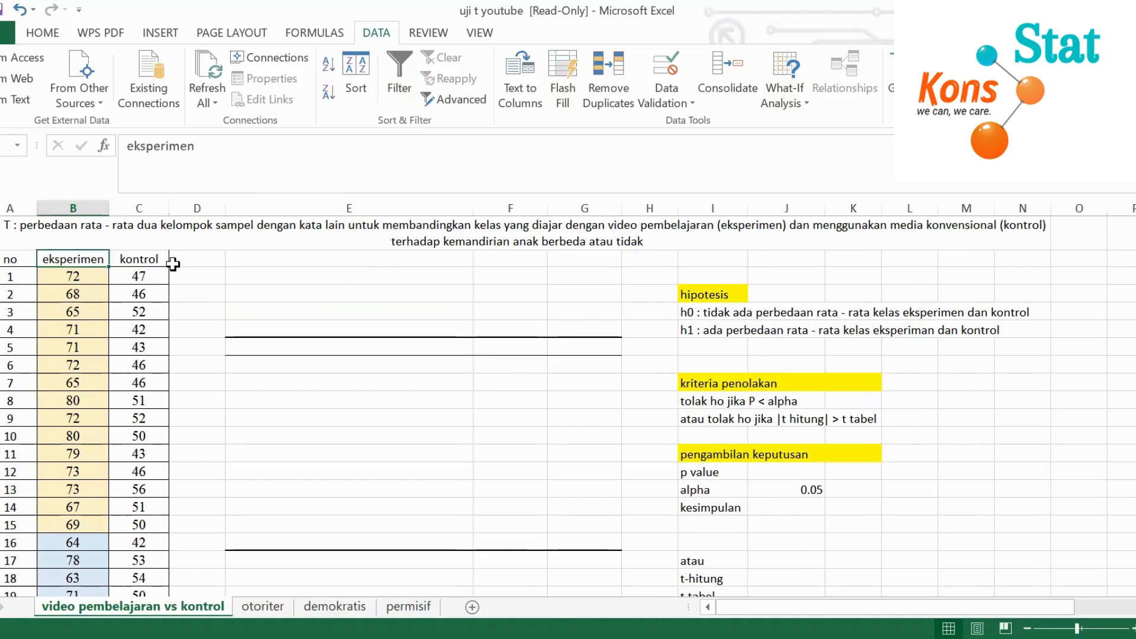
{"action": "left_click", "coordinate": [276, 277]}
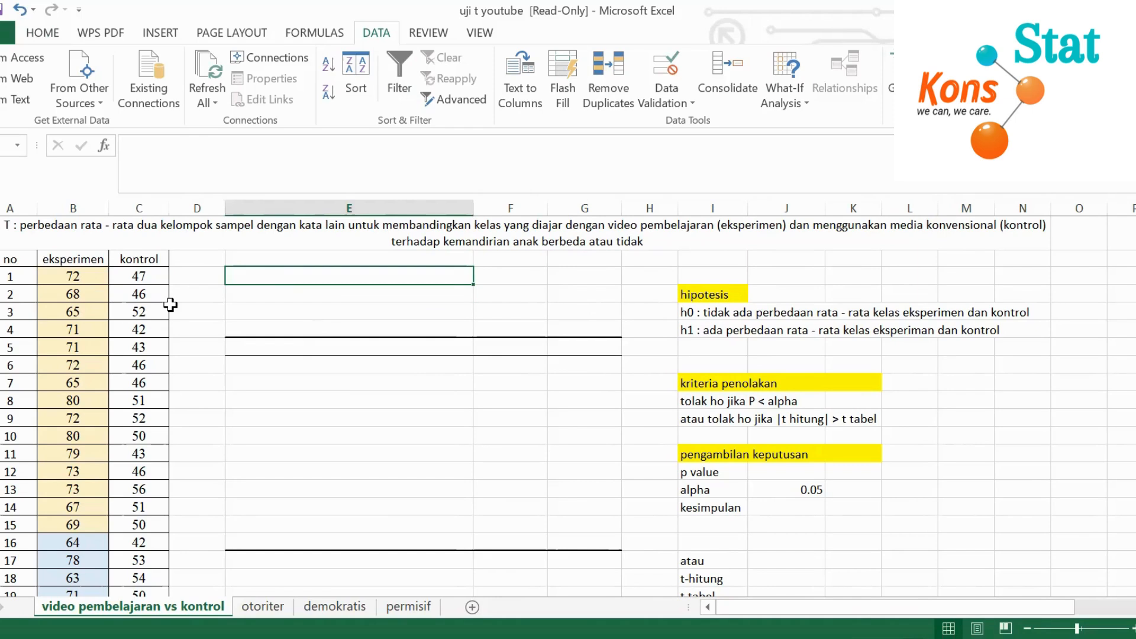
{"action": "left_click", "coordinate": [77, 260]}
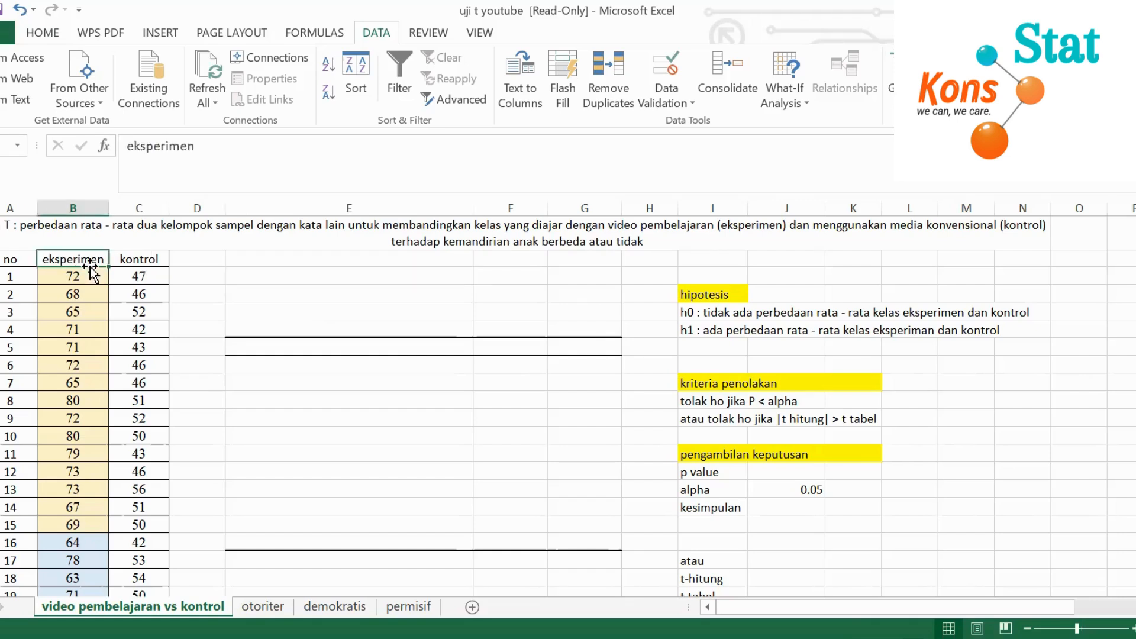
{"action": "left_click", "coordinate": [126, 258]}
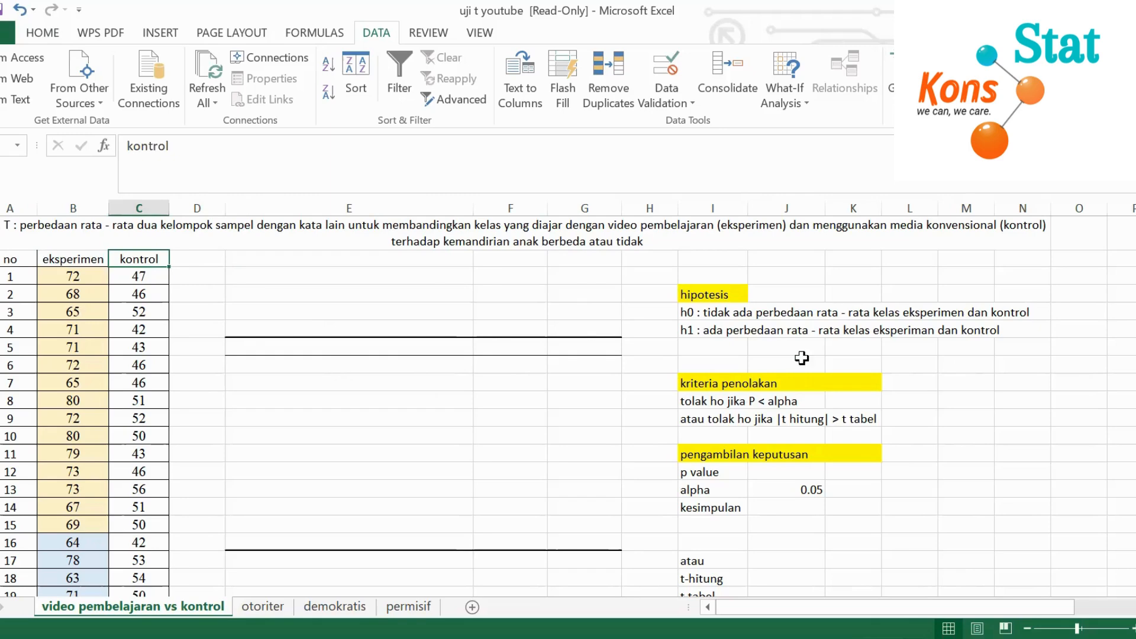
{"action": "left_click", "coordinate": [946, 368]}
{"action": "scroll", "coordinate": [71, 311], "scroll_direction": "down", "scroll_amount": 4}
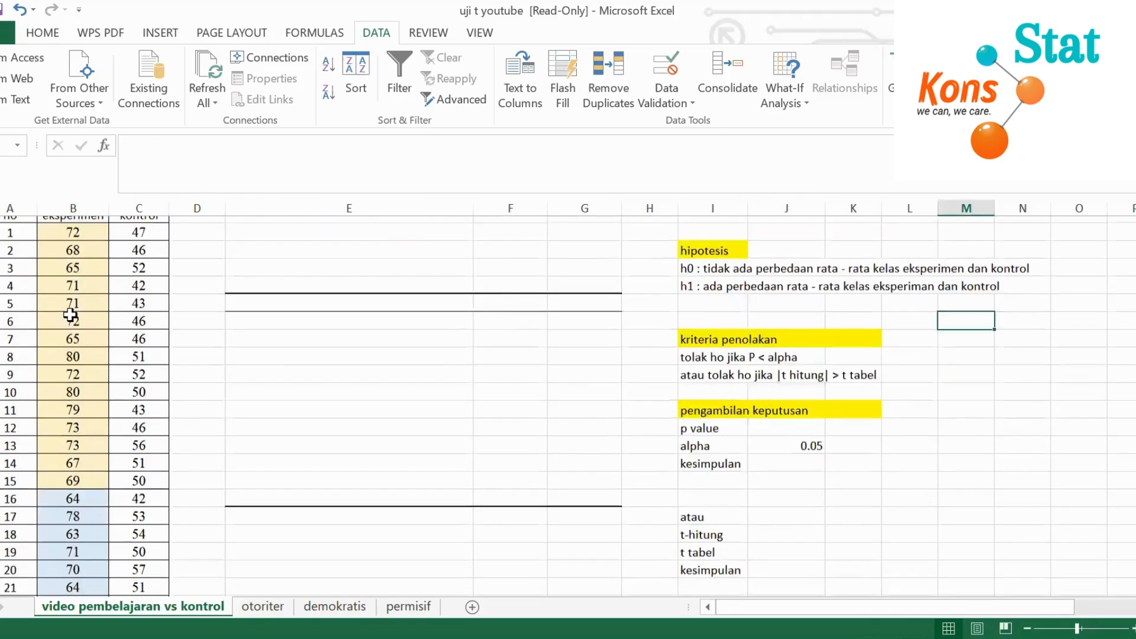
{"action": "scroll", "coordinate": [83, 313], "scroll_direction": "down", "scroll_amount": 7}
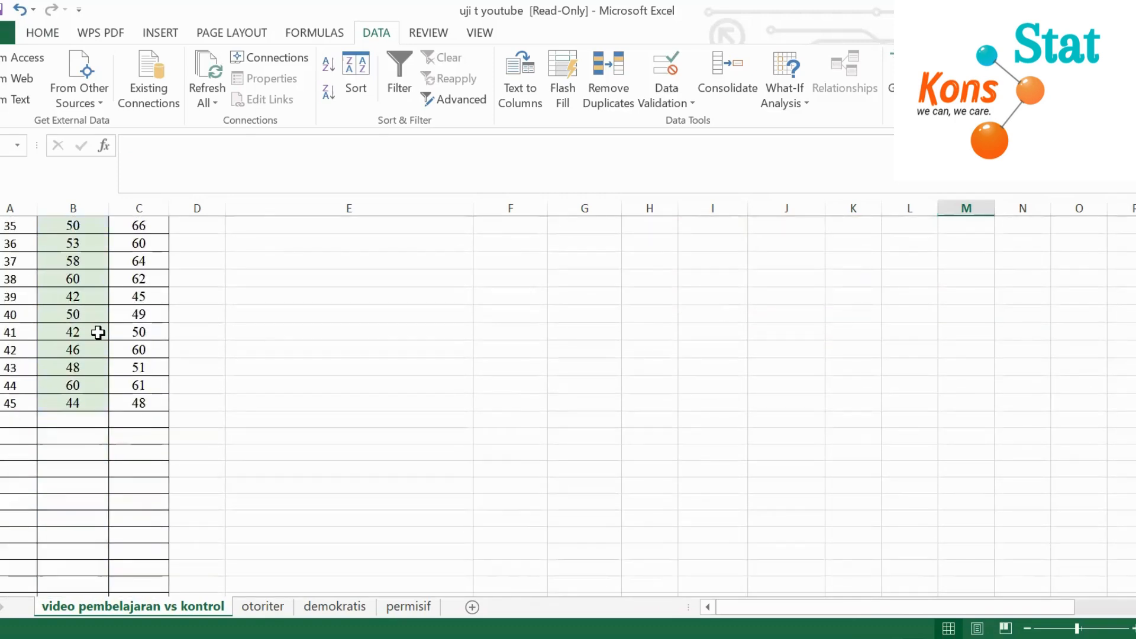
{"action": "scroll", "coordinate": [96, 329], "scroll_direction": "up", "scroll_amount": 7}
{"action": "scroll", "coordinate": [101, 330], "scroll_direction": "down", "scroll_amount": 1}
{"action": "scroll", "coordinate": [103, 334], "scroll_direction": "down", "scroll_amount": 3}
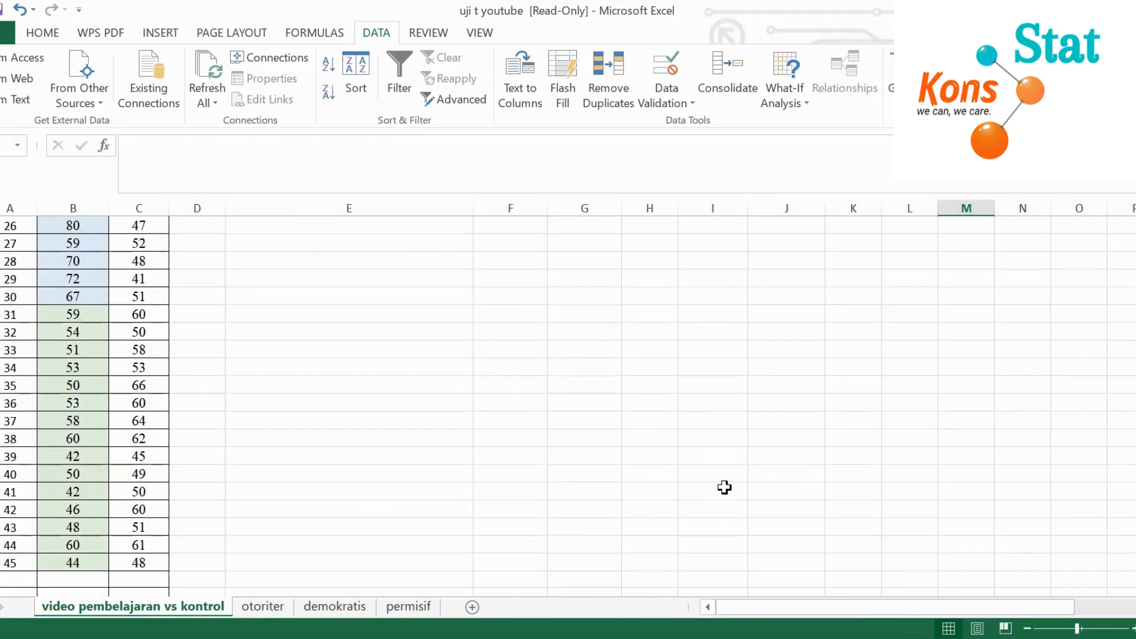
{"action": "scroll", "coordinate": [413, 407], "scroll_direction": "up", "scroll_amount": 9}
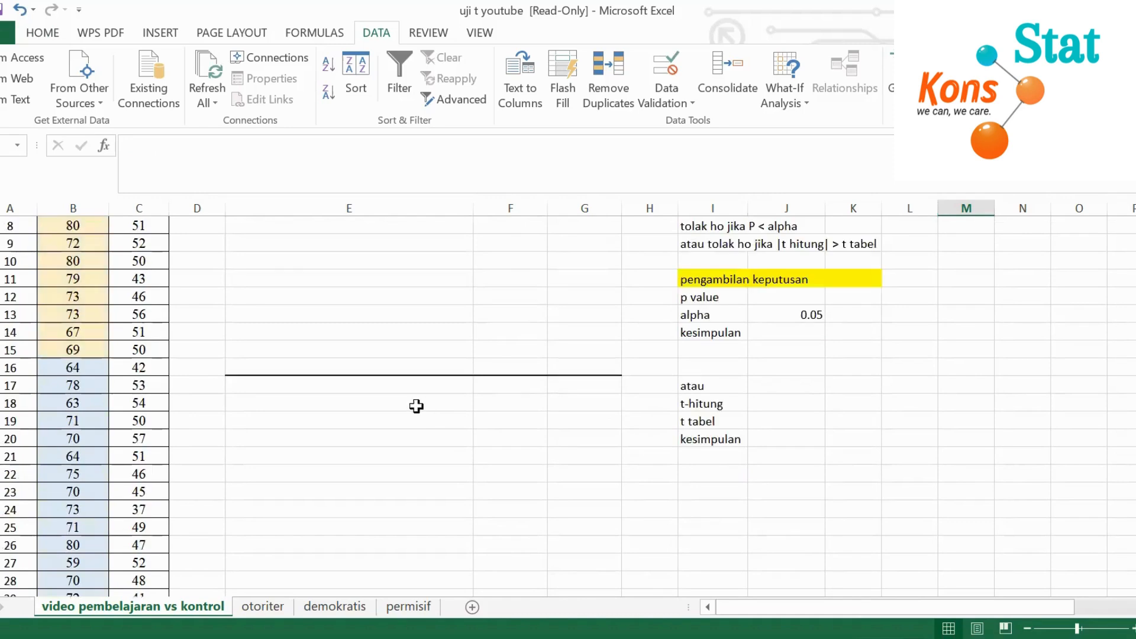
{"action": "left_click", "coordinate": [1003, 470]}
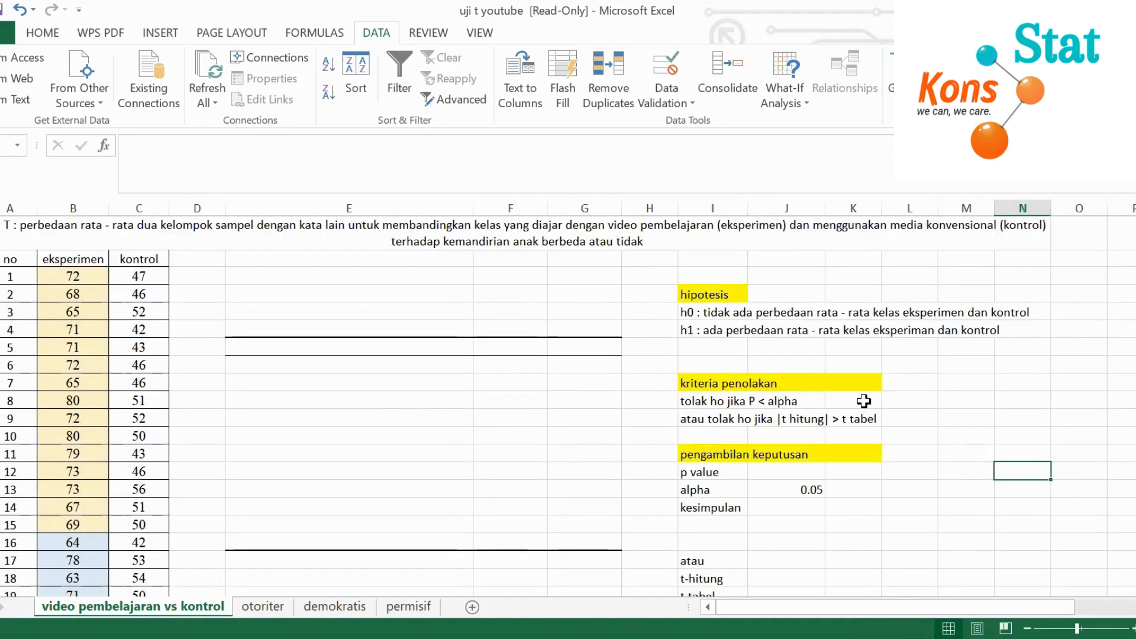
Start the t-Test: Two-Sample Assuming Equal Variances analysis from the Data Analysis tools
{"action": "left_click", "coordinate": [261, 278]}
{"action": "left_click", "coordinate": [260, 309]}
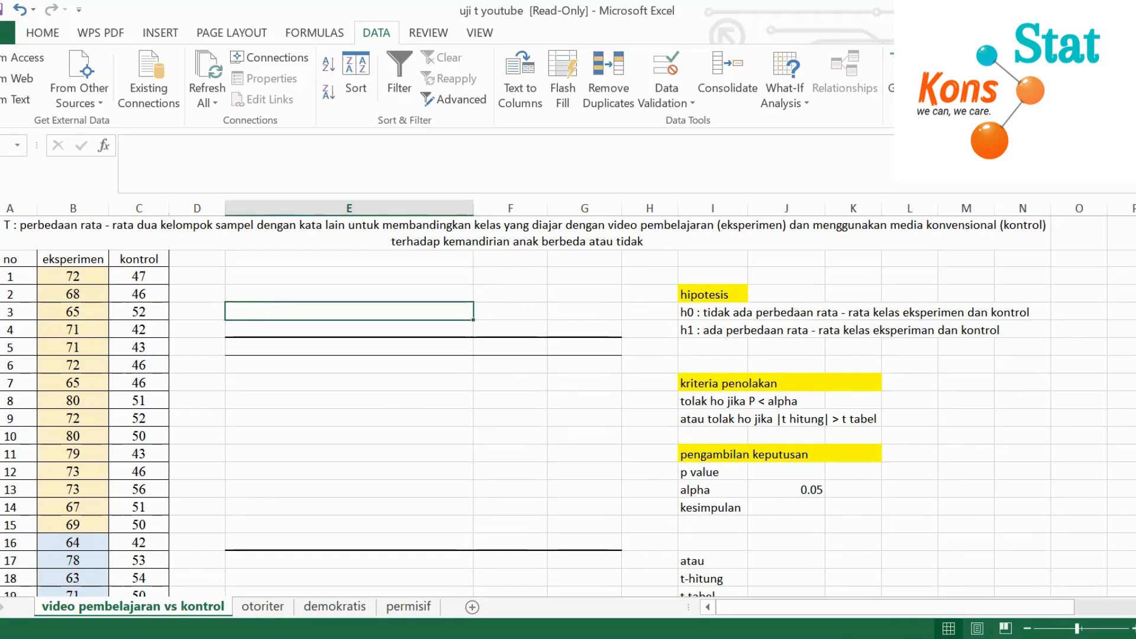
{"action": "left_click", "coordinate": [1107, 58]}
{"action": "scroll", "coordinate": [476, 366], "scroll_direction": "down", "scroll_amount": 3}
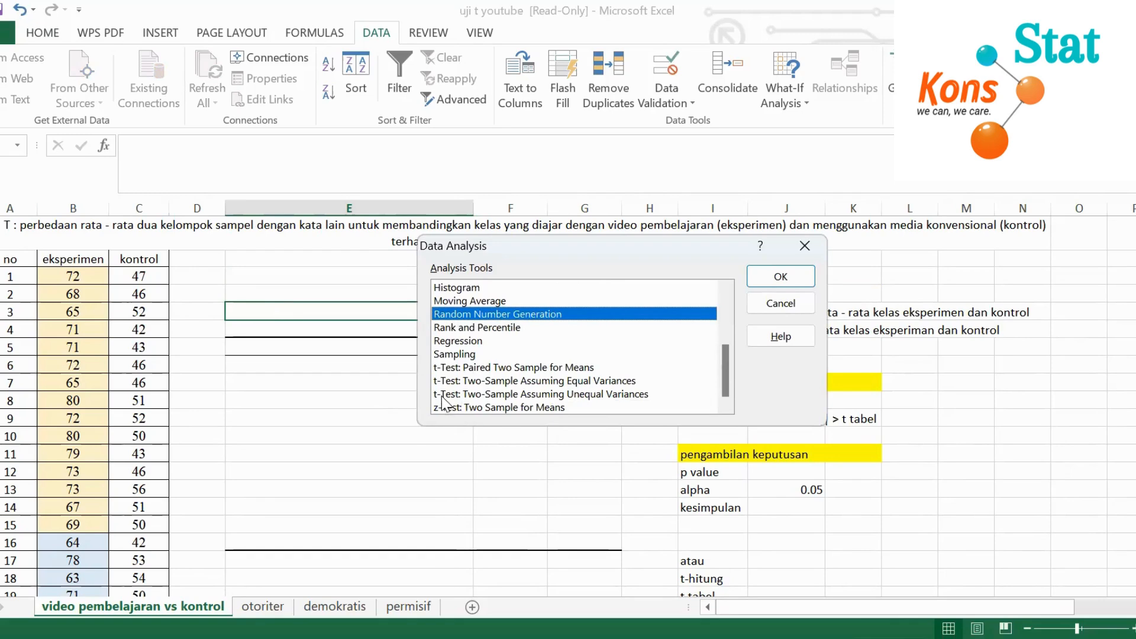
{"action": "left_click", "coordinate": [579, 382]}
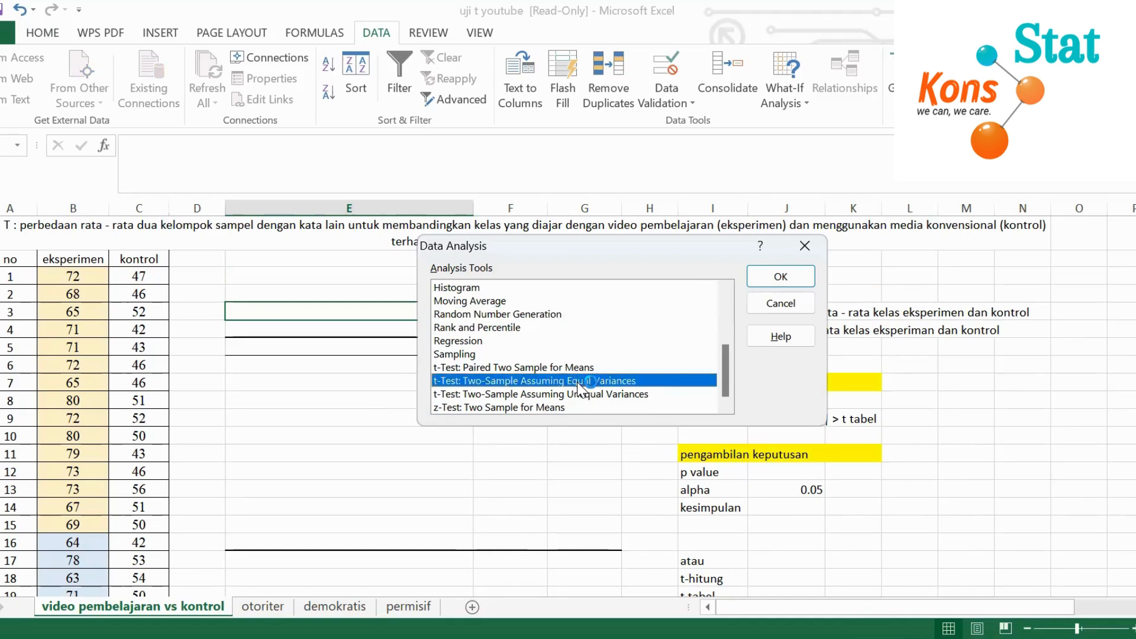
{"action": "left_click", "coordinate": [771, 281]}
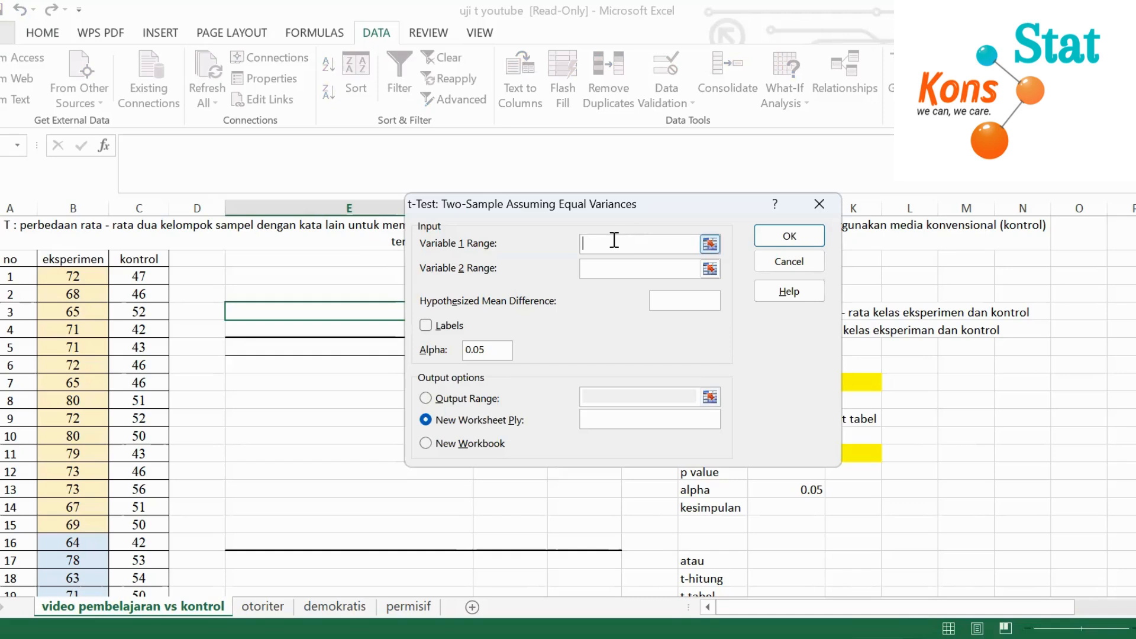
Set the Variable 1 range to the eksperimen scores B3:B47 and the Variable 2 range to the kontrol scores C3:C47
{"action": "left_click", "coordinate": [92, 274]}
{"action": "left_click_drag", "start_coordinate": [97, 448], "coordinate": [102, 563]}
{"action": "left_click", "coordinate": [601, 276]}
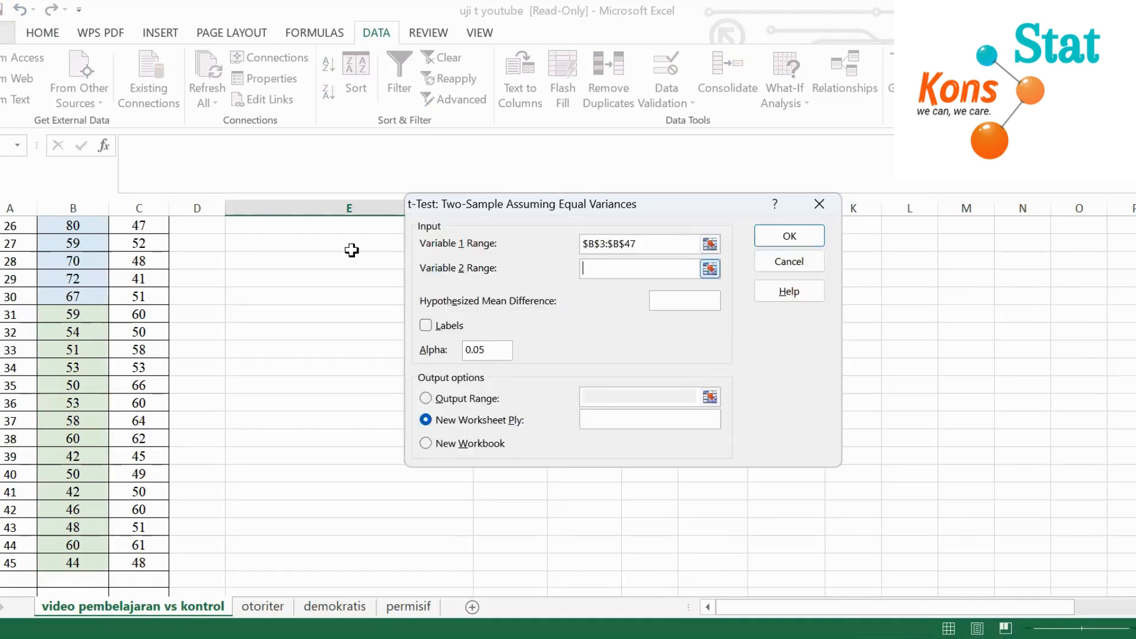
{"action": "scroll", "coordinate": [146, 296], "scroll_direction": "up", "scroll_amount": 8}
{"action": "left_click", "coordinate": [146, 277]}
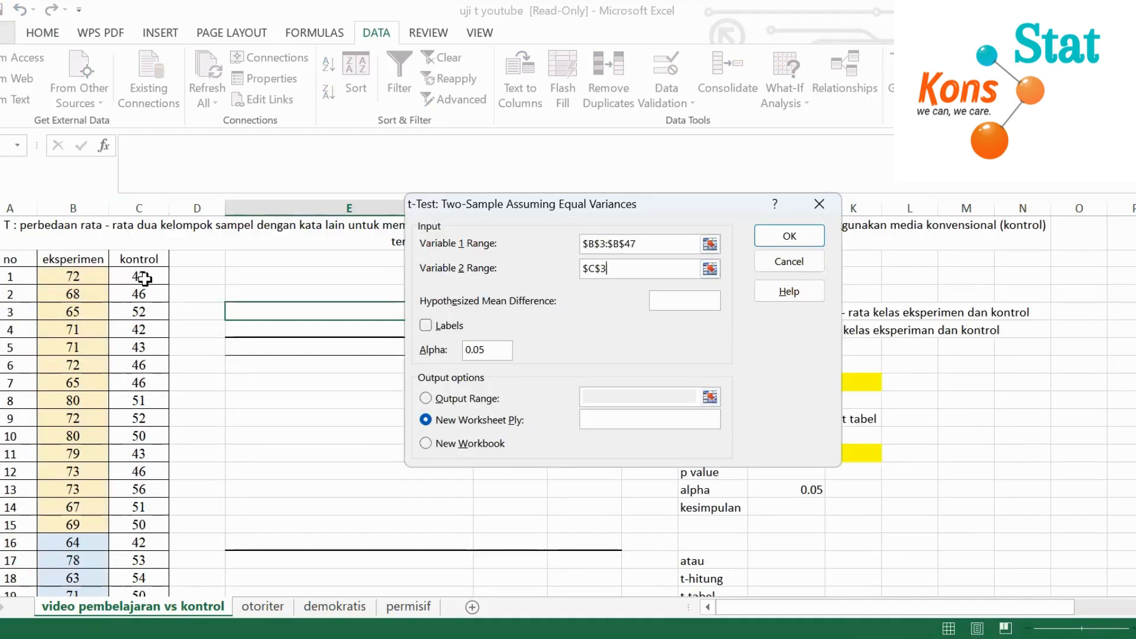
{"action": "left_click_drag", "start_coordinate": [156, 603], "coordinate": [152, 556]}
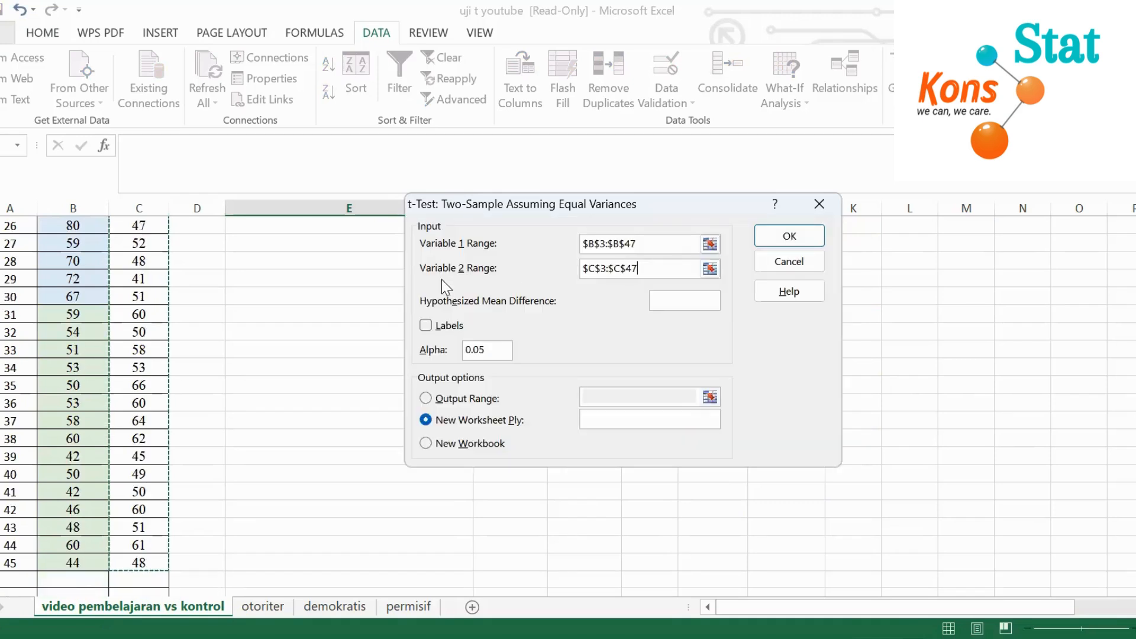
Enable Labels for the t-test and direct its output to cell E5 on the current sheet
{"action": "left_click", "coordinate": [427, 325]}
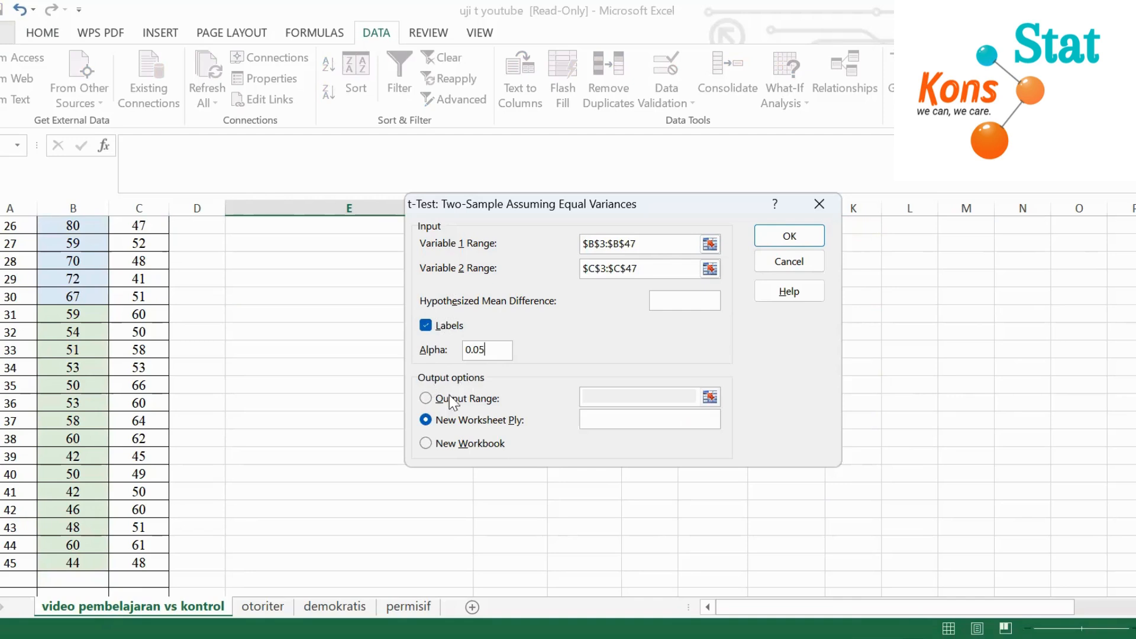
{"action": "left_click", "coordinate": [426, 398]}
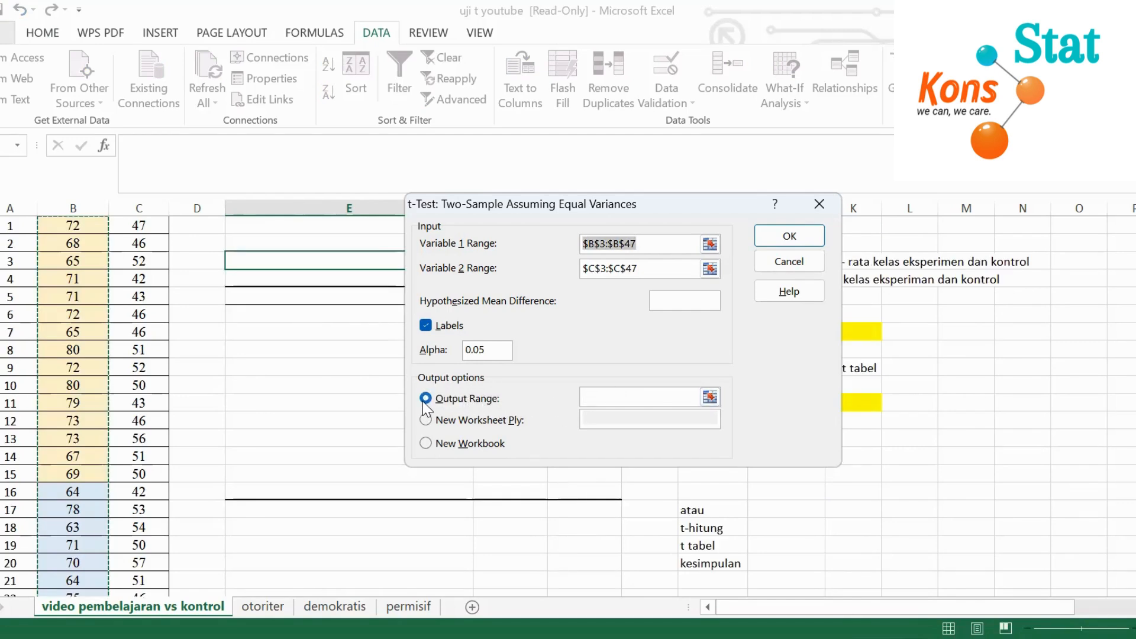
{"action": "left_click", "coordinate": [619, 398]}
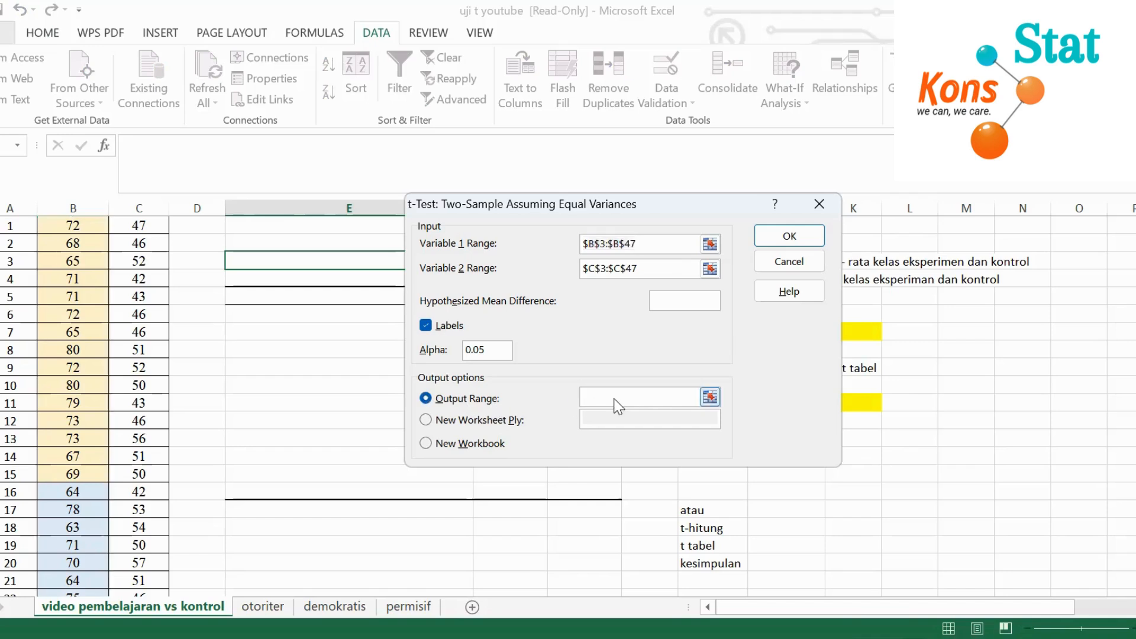
{"action": "left_click", "coordinate": [258, 258]}
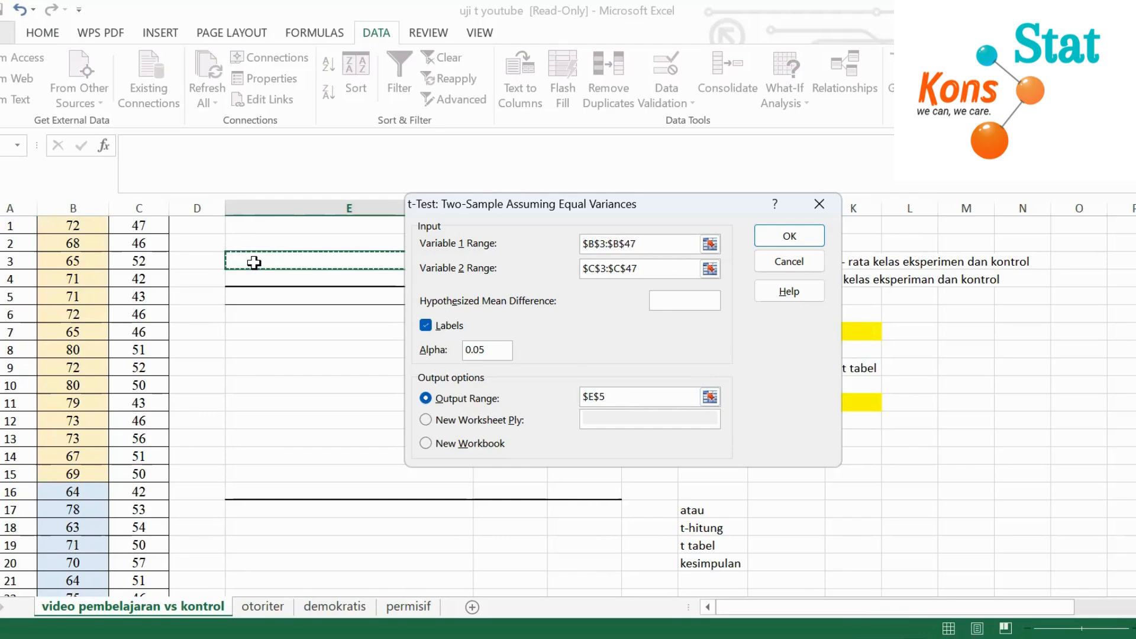
Run the configured t-test to output its results table beside the score columns
{"action": "left_click", "coordinate": [789, 235]}
{"action": "left_click", "coordinate": [581, 402]}
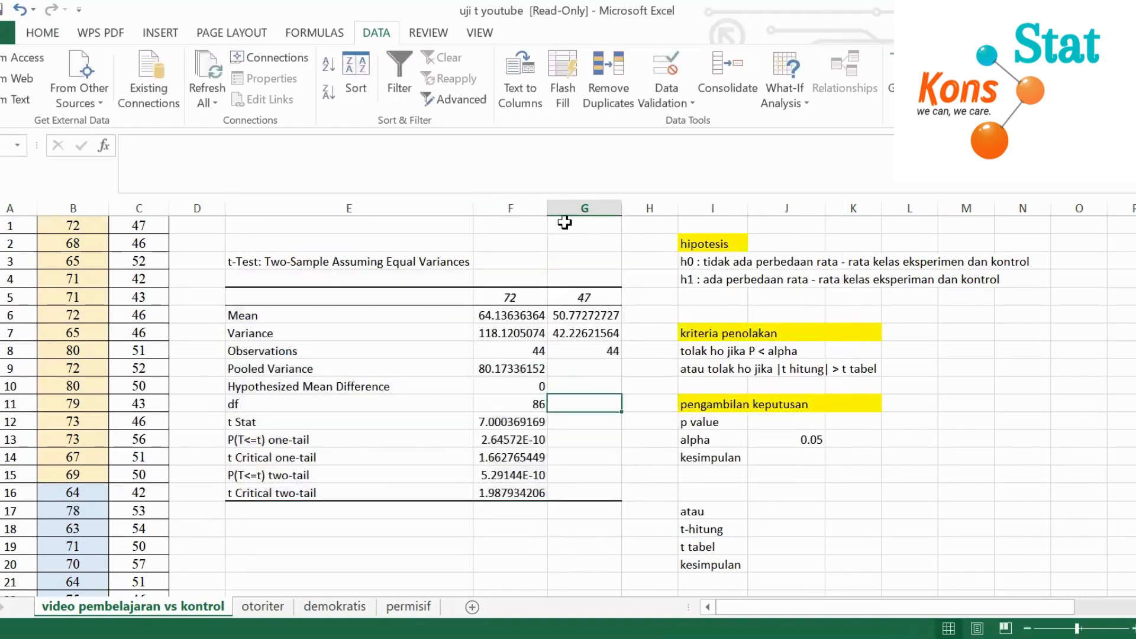
{"action": "left_click", "coordinate": [299, 261]}
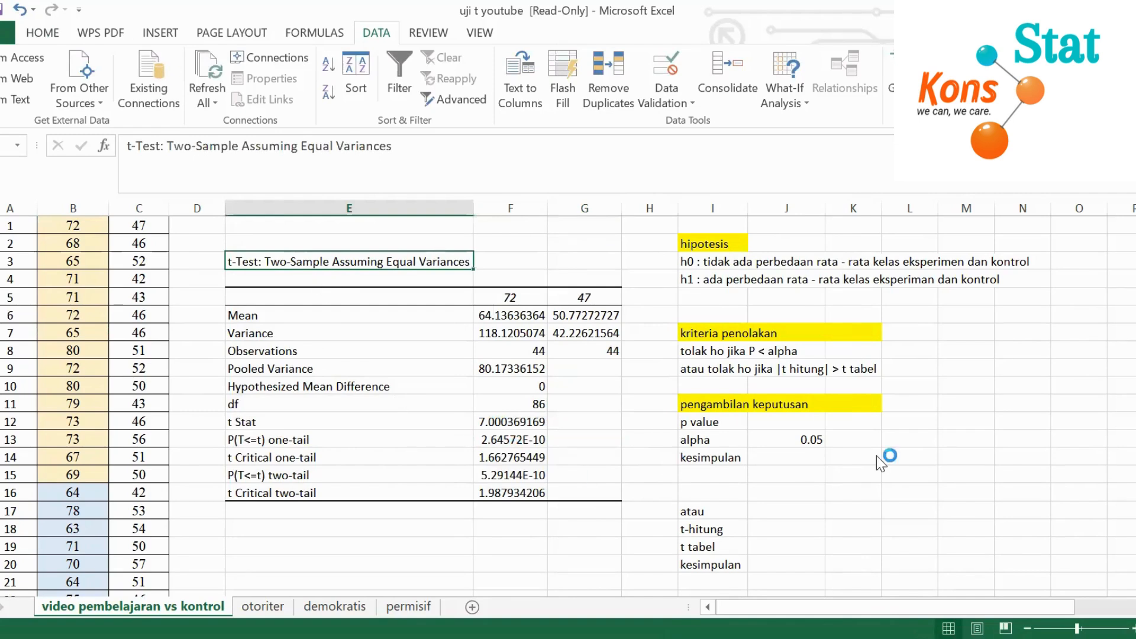
{"action": "left_click", "coordinate": [1029, 439]}
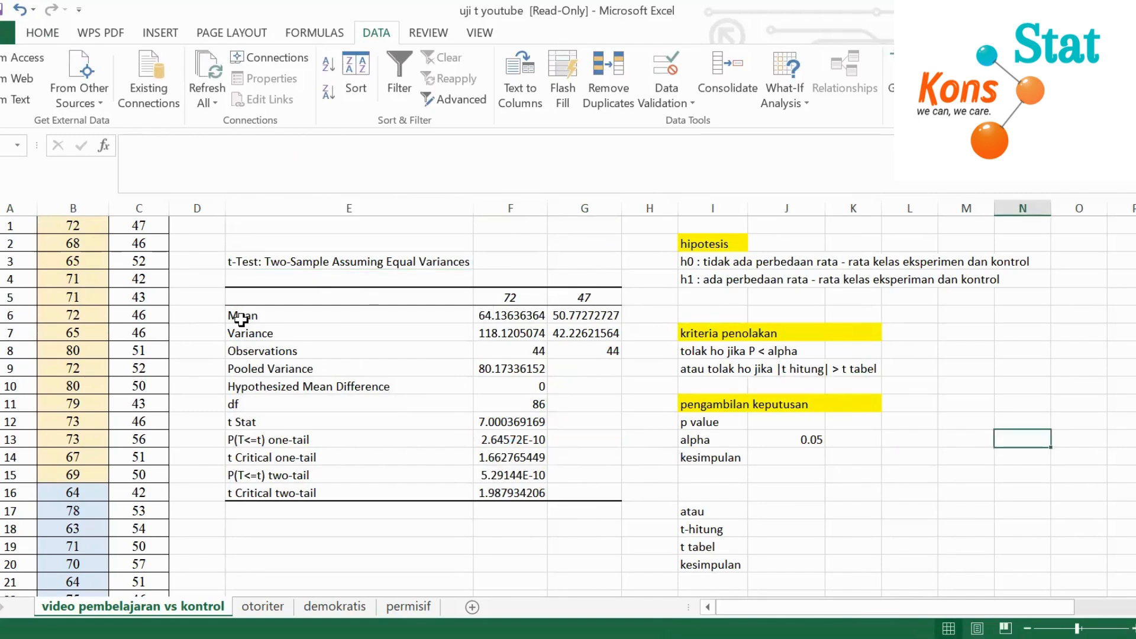
Examine the group means, variances and two-tail critical value in the t-test results alongside the hypotheses and rejection criteria
{"action": "left_click", "coordinate": [499, 314]}
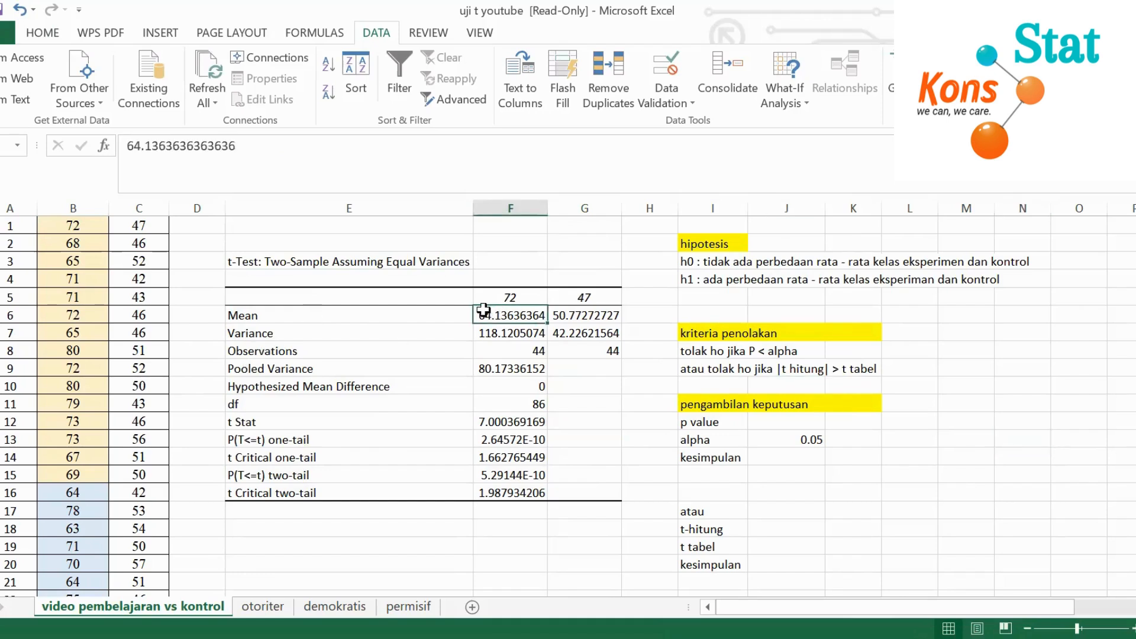
{"action": "left_click", "coordinate": [570, 314]}
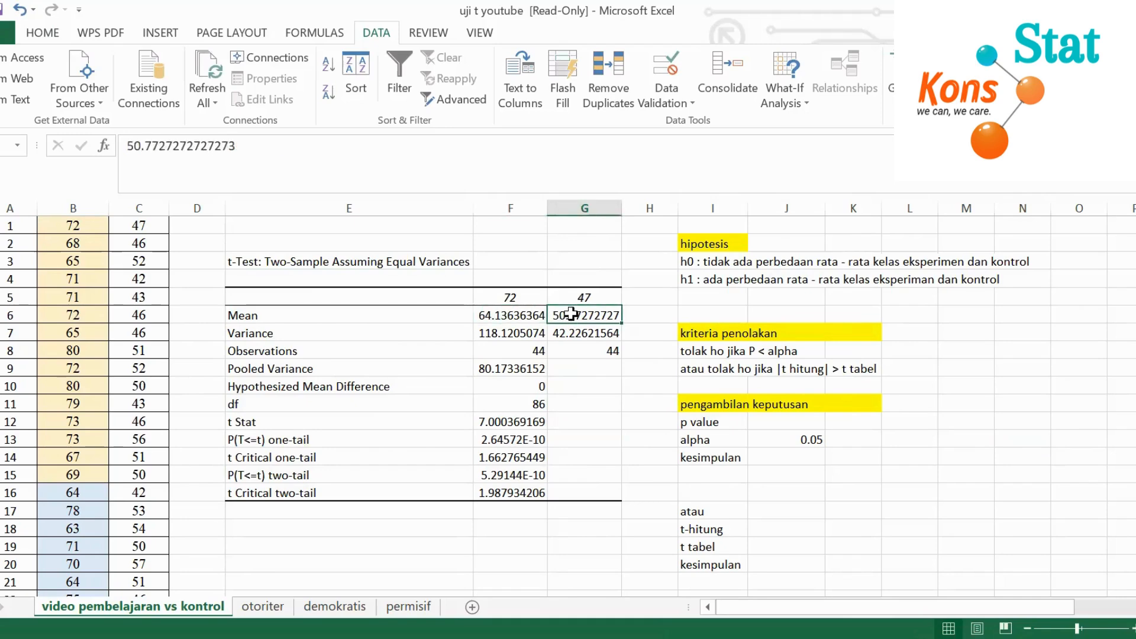
{"action": "left_click", "coordinate": [511, 332]}
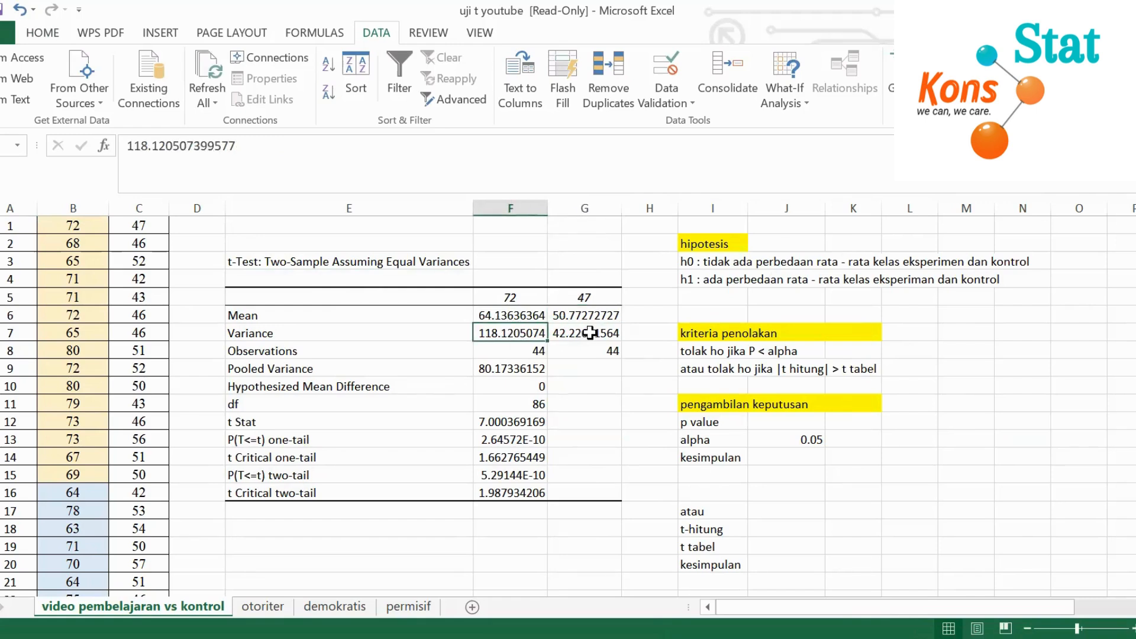
{"action": "left_click", "coordinate": [590, 333]}
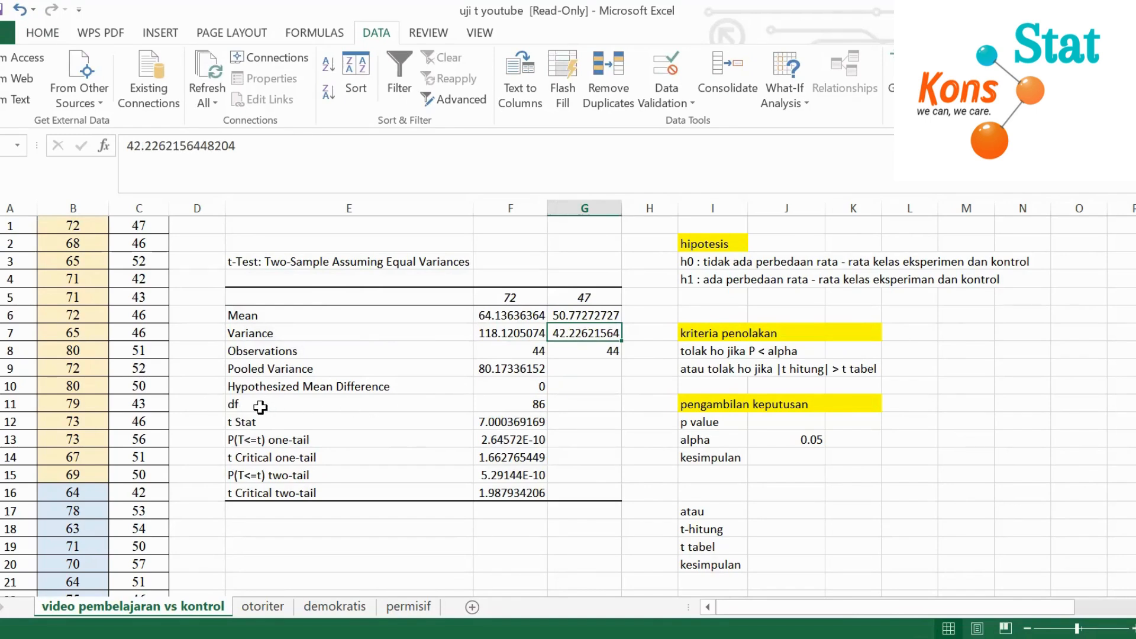
{"action": "left_click", "coordinate": [929, 376]}
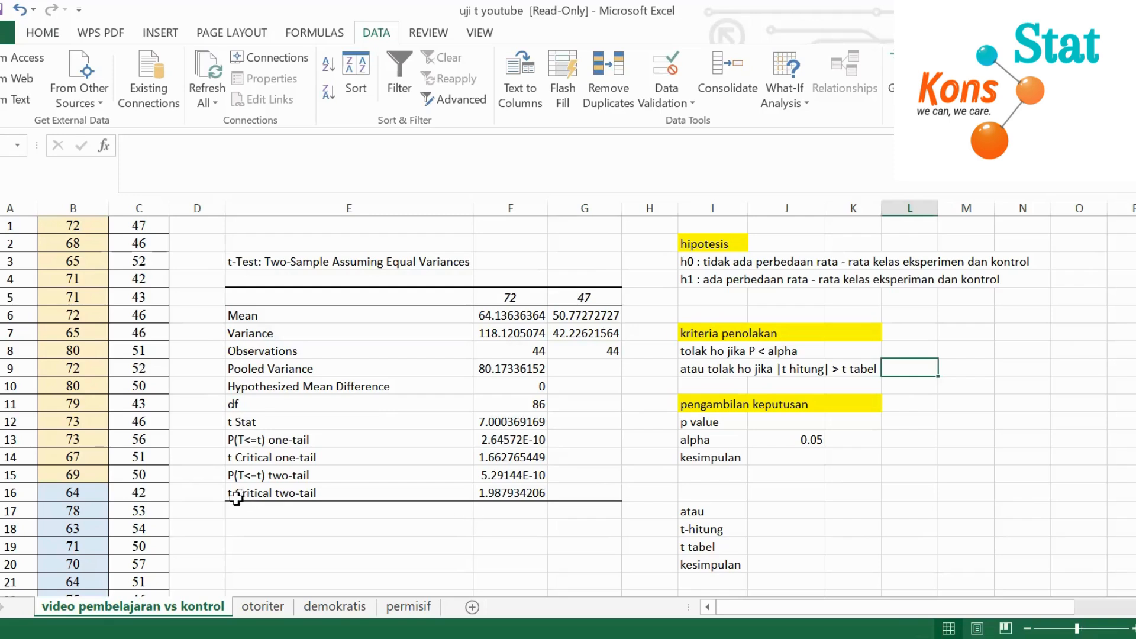
{"action": "left_click", "coordinate": [287, 492]}
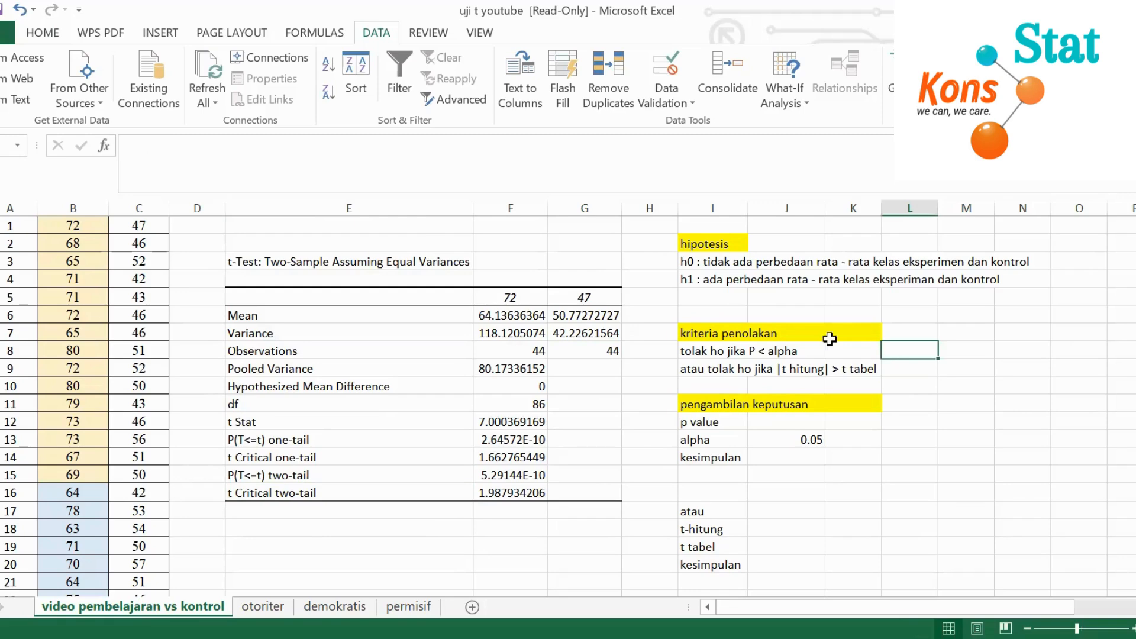
{"action": "scroll", "coordinate": [830, 339], "scroll_direction": "up", "scroll_amount": 1}
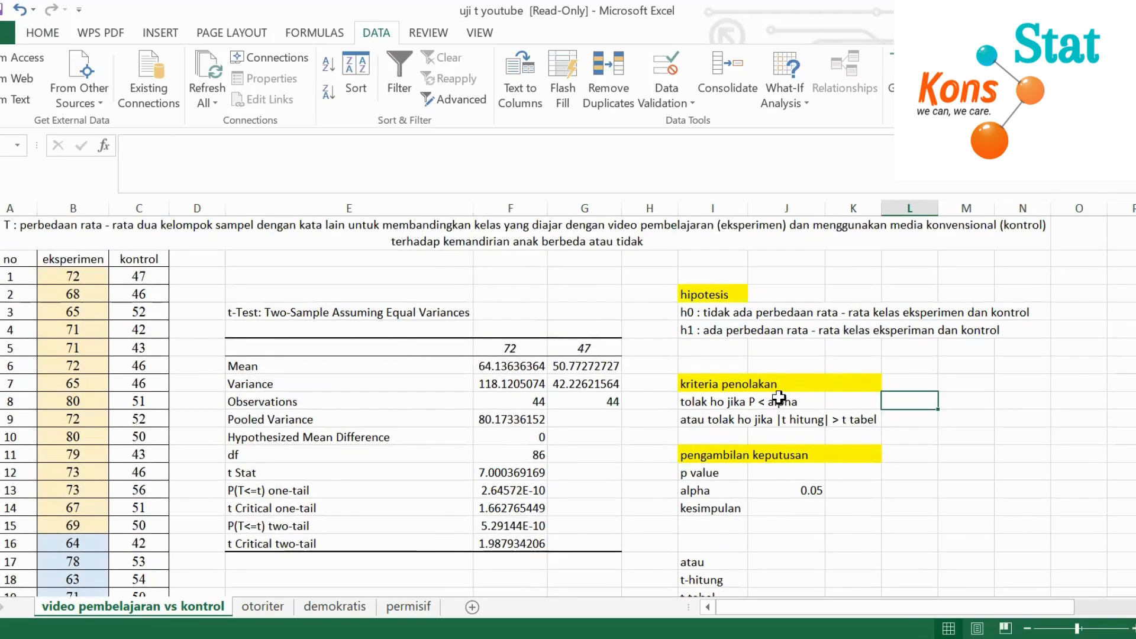
{"action": "scroll", "coordinate": [810, 424], "scroll_direction": "down", "scroll_amount": 1}
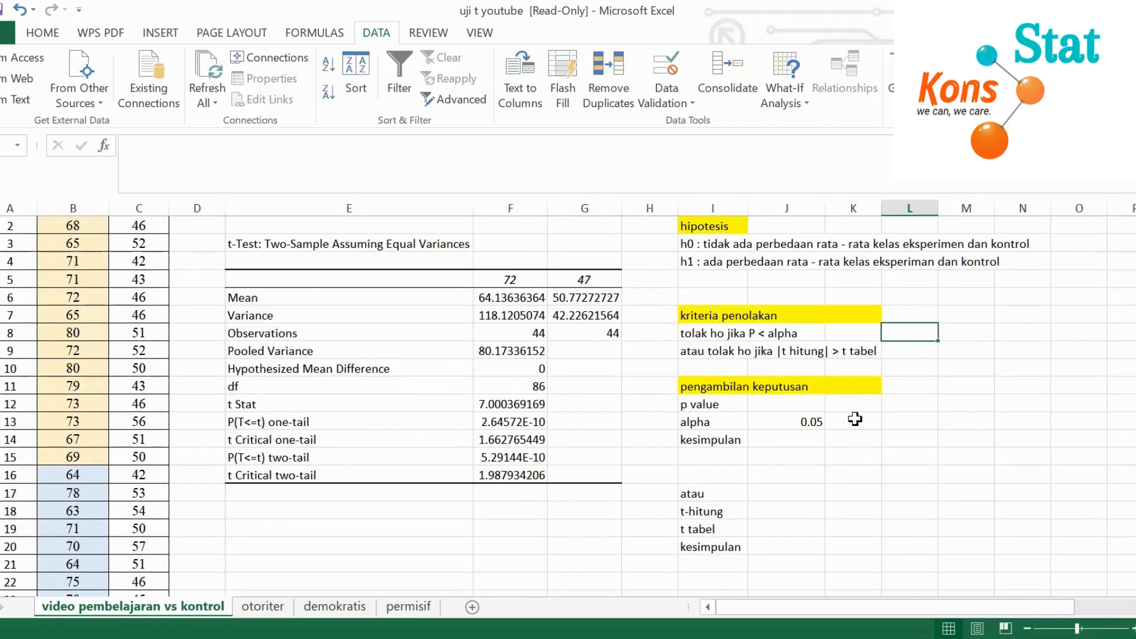
{"action": "scroll", "coordinate": [855, 419], "scroll_direction": "up", "scroll_amount": 1}
{"action": "left_click_drag", "start_coordinate": [983, 609], "coordinate": [1008, 602]}
{"action": "scroll", "coordinate": [873, 438], "scroll_direction": "down", "scroll_amount": 1}
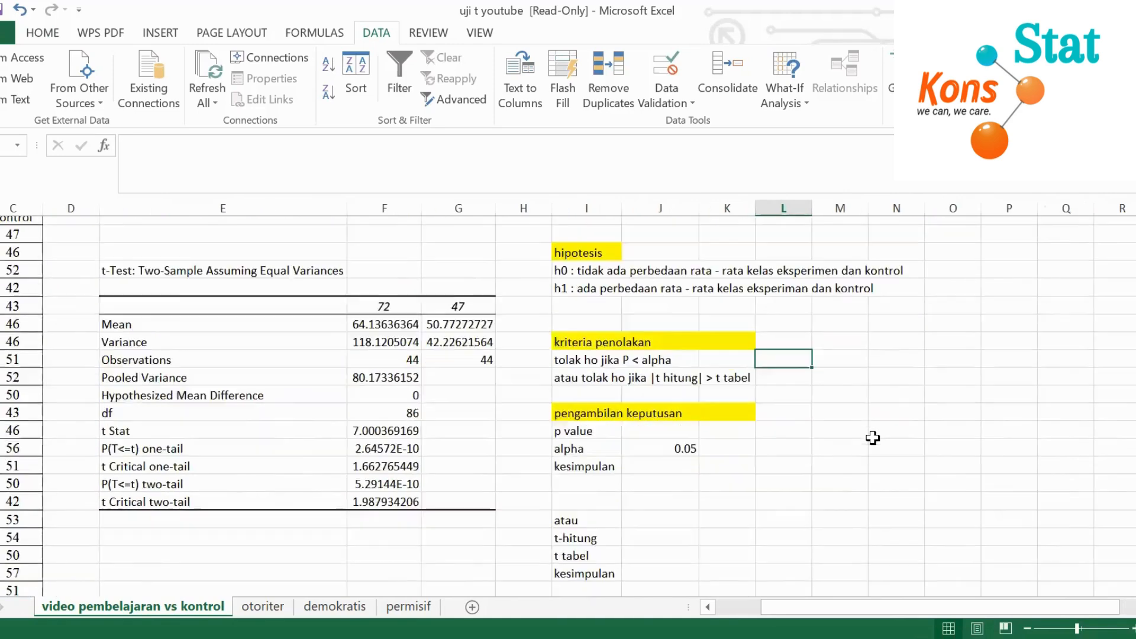
{"action": "scroll", "coordinate": [867, 438], "scroll_direction": "down", "scroll_amount": 1}
{"action": "scroll", "coordinate": [769, 429], "scroll_direction": "up", "scroll_amount": 1}
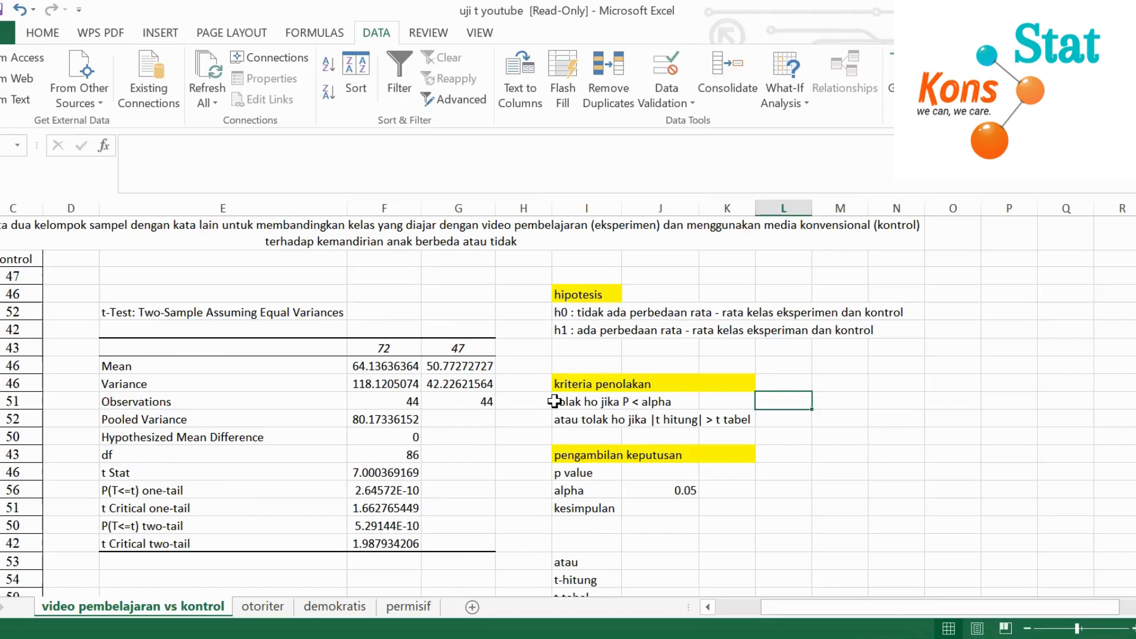
Match the two rejection criteria to the P values, t Stat and two-tail critical t in the results table
{"action": "left_click", "coordinate": [680, 403]}
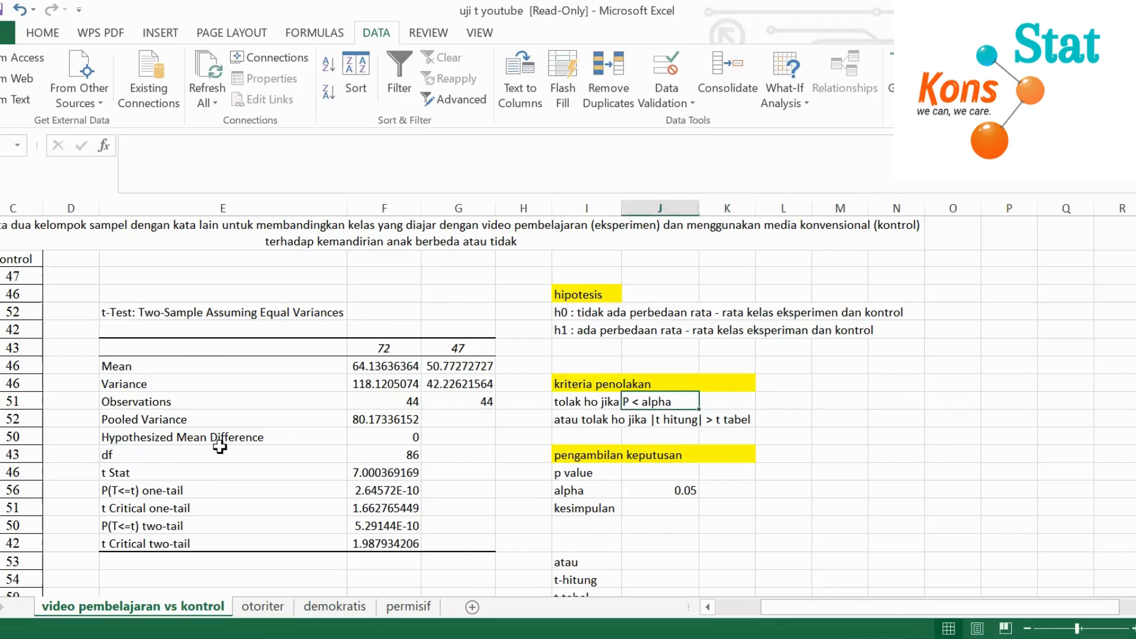
{"action": "left_click", "coordinate": [128, 493]}
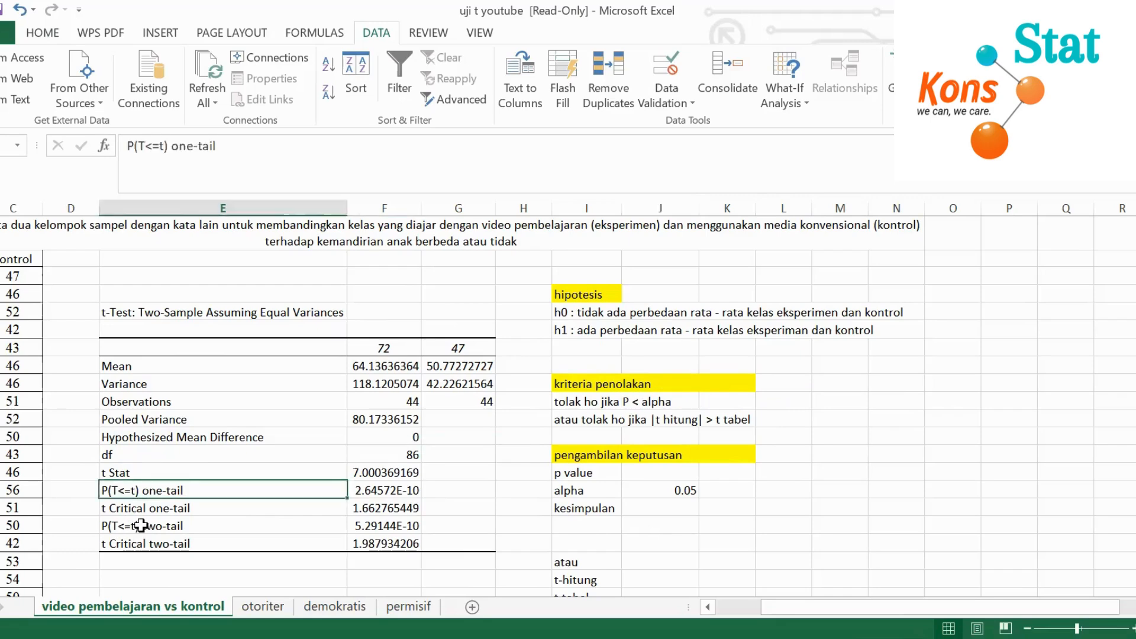
{"action": "left_click", "coordinate": [140, 526]}
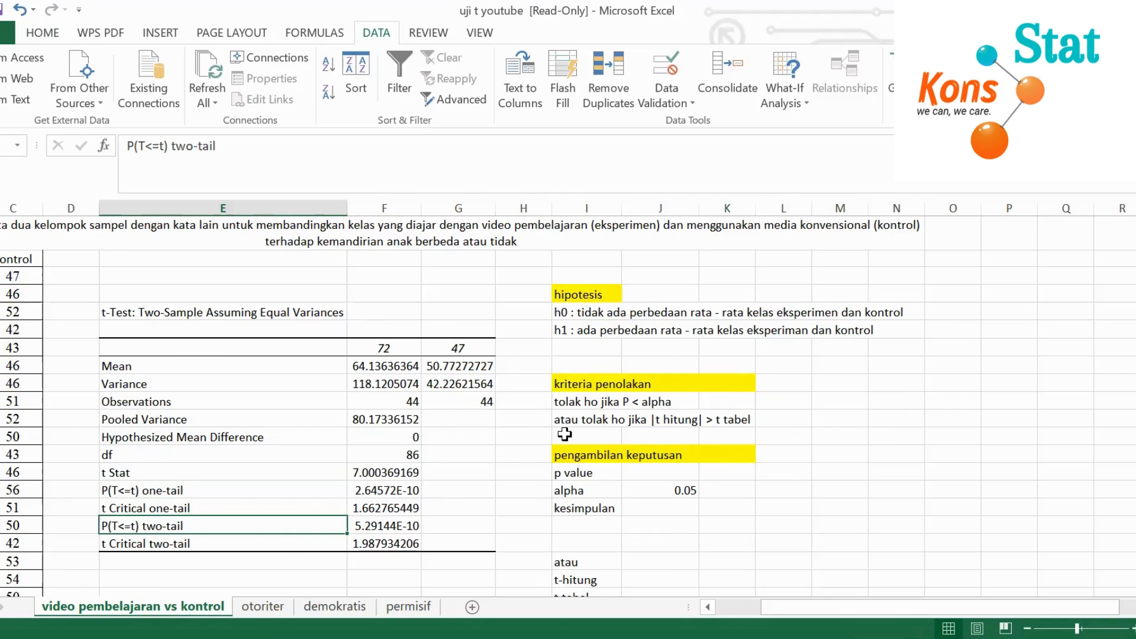
{"action": "left_click", "coordinate": [679, 420]}
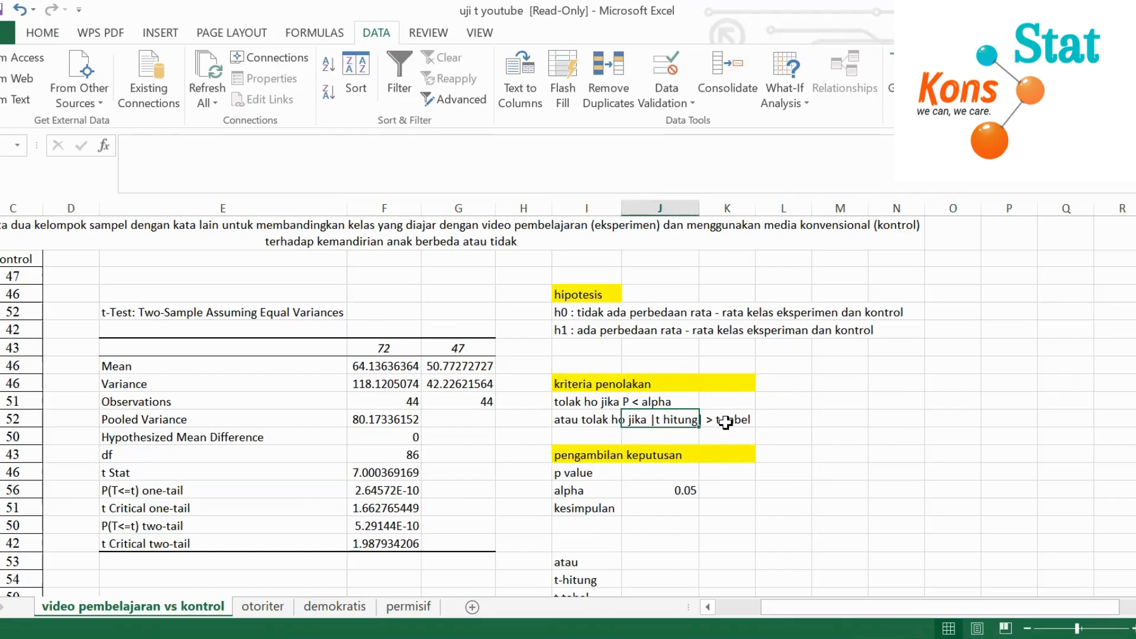
{"action": "left_click", "coordinate": [726, 422]}
{"action": "left_click", "coordinate": [665, 419]}
{"action": "left_click", "coordinate": [805, 468]}
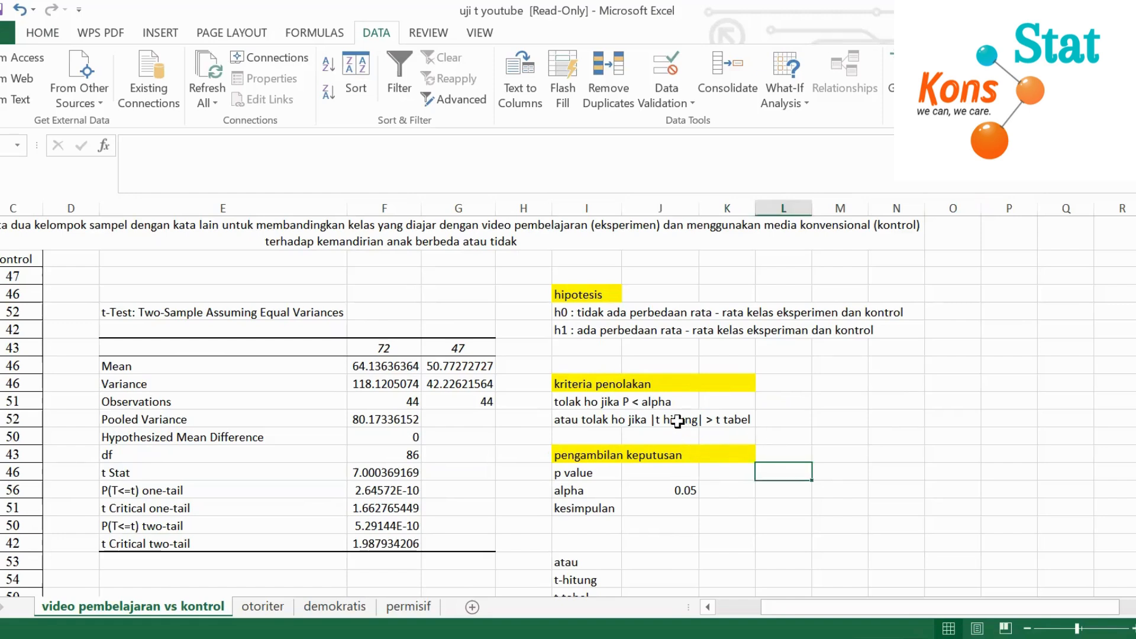
{"action": "left_click", "coordinate": [677, 420]}
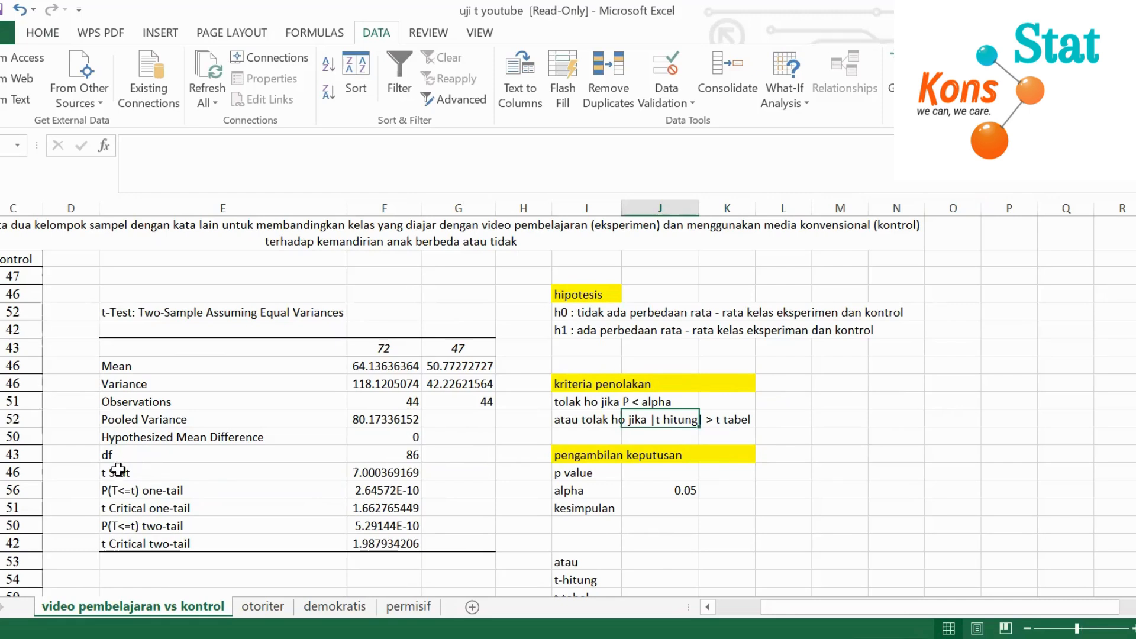
{"action": "left_click", "coordinate": [407, 472]}
{"action": "left_click", "coordinate": [726, 420]}
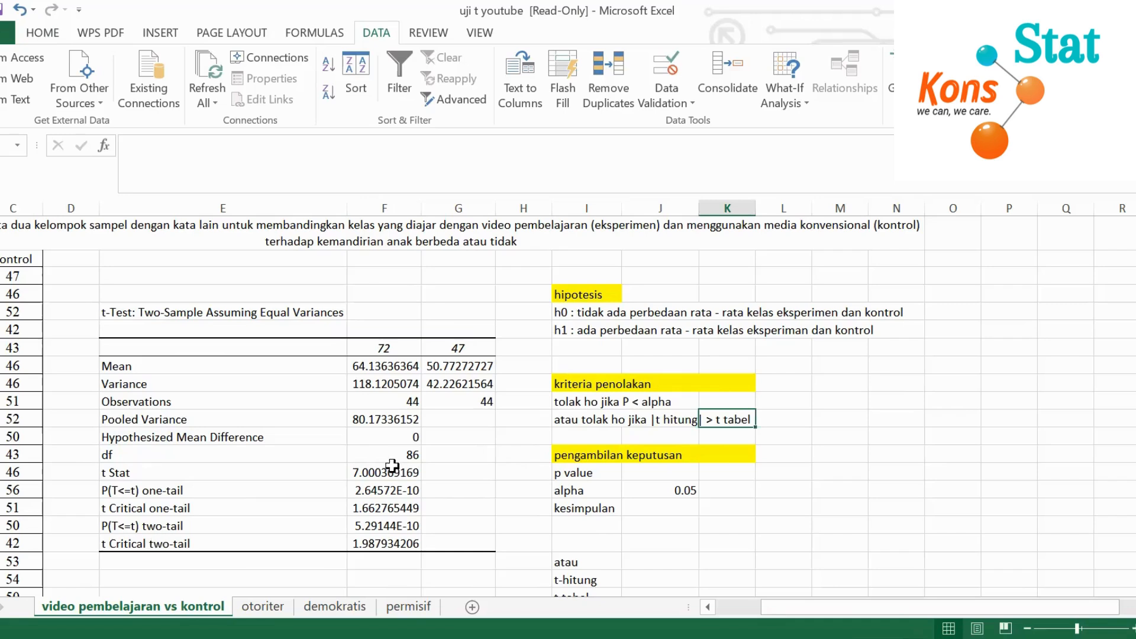
{"action": "left_click", "coordinate": [374, 545]}
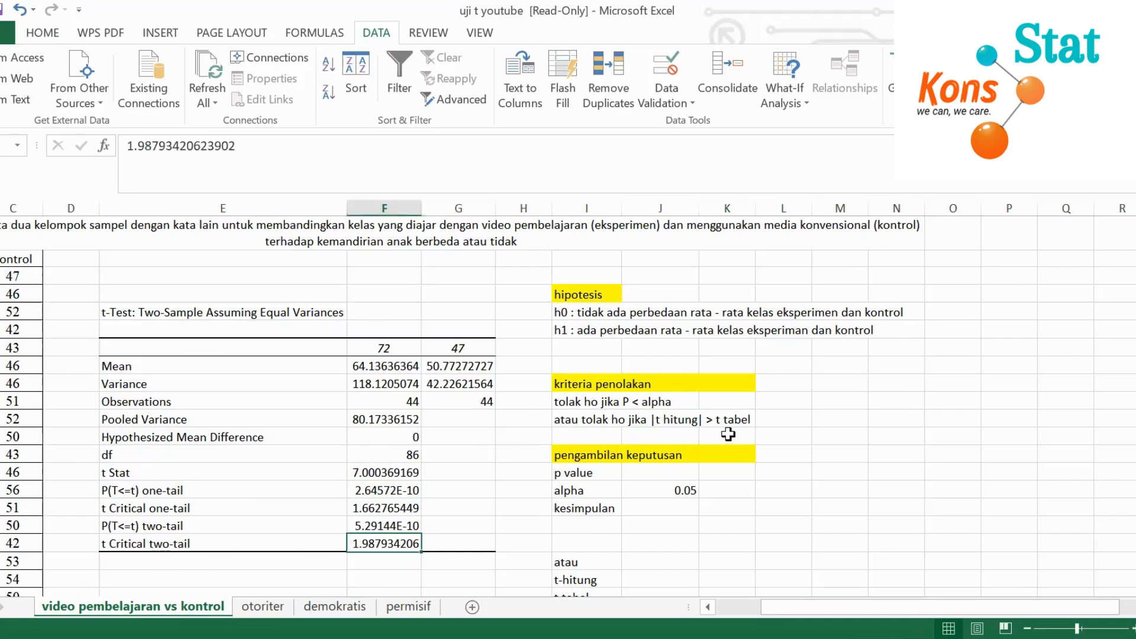
Link the p value cell under pengambilan keputusan to the P(T<=t) two-tail result with a cell reference formula
{"action": "scroll", "coordinate": [736, 438], "scroll_direction": "down", "scroll_amount": 2}
{"action": "left_click", "coordinate": [929, 435]}
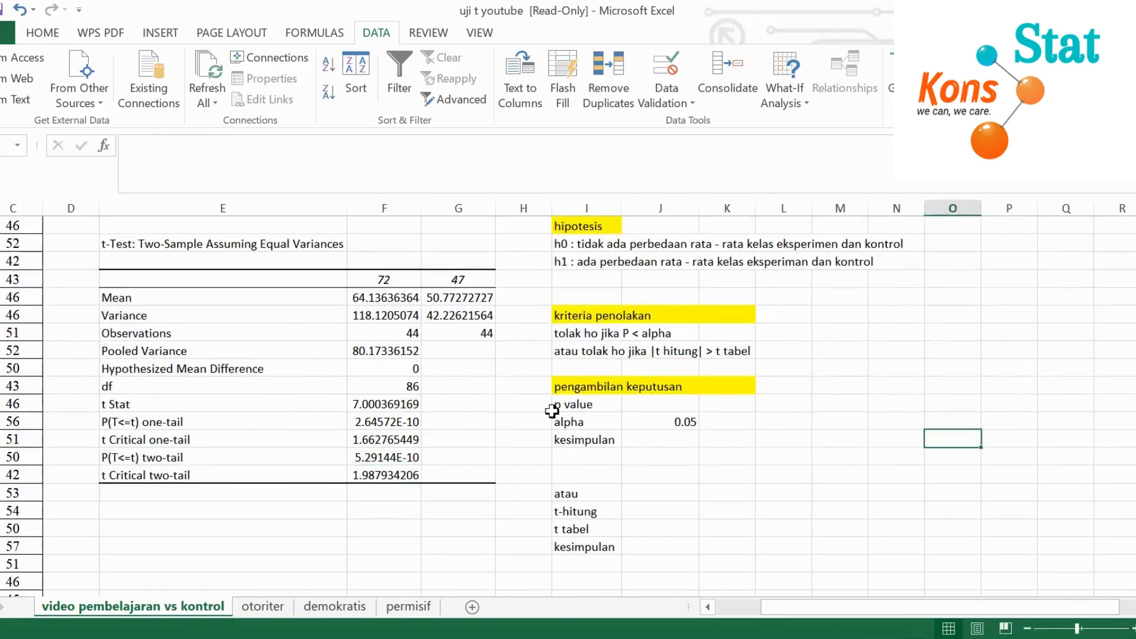
{"action": "left_click", "coordinate": [677, 400]}
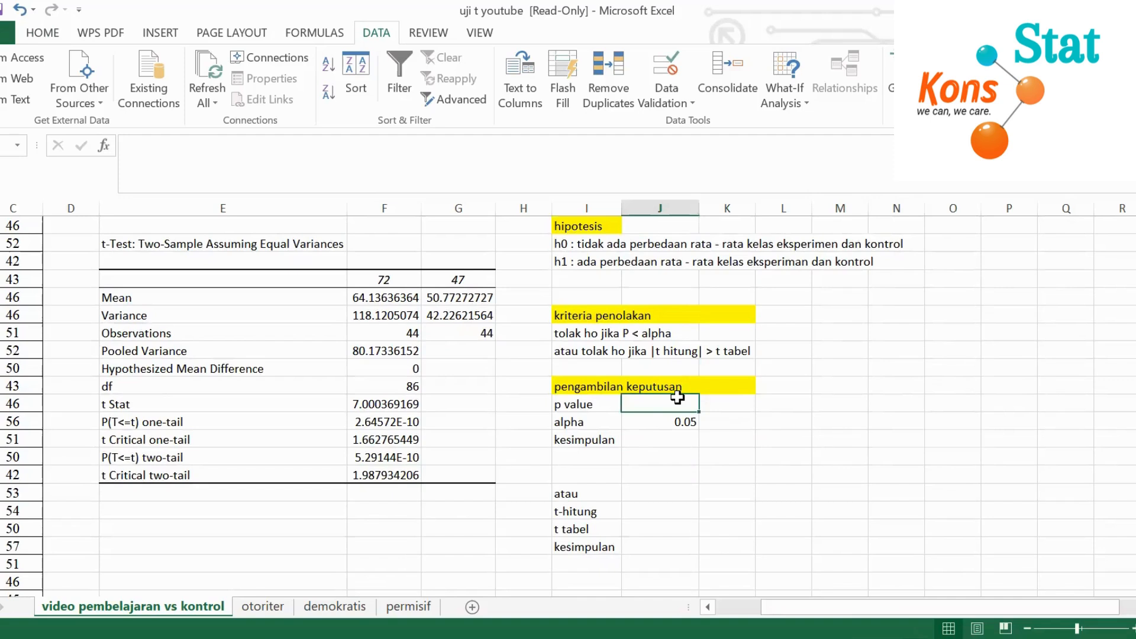
{"action": "type", "text": "="}
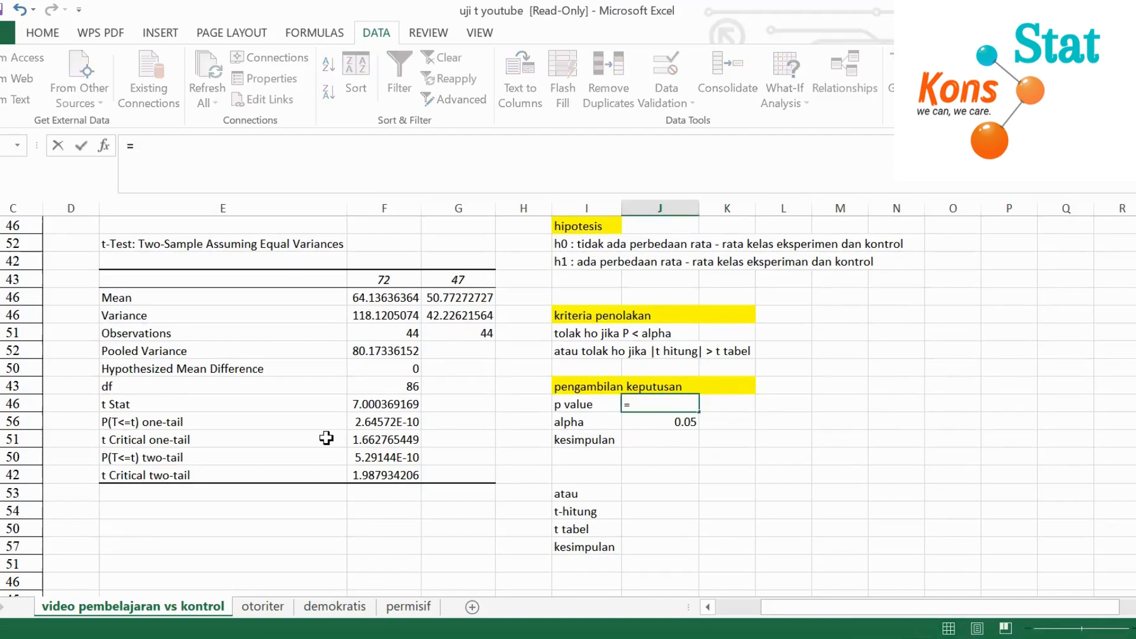
{"action": "left_click", "coordinate": [397, 458]}
{"action": "key", "text": "Return"}
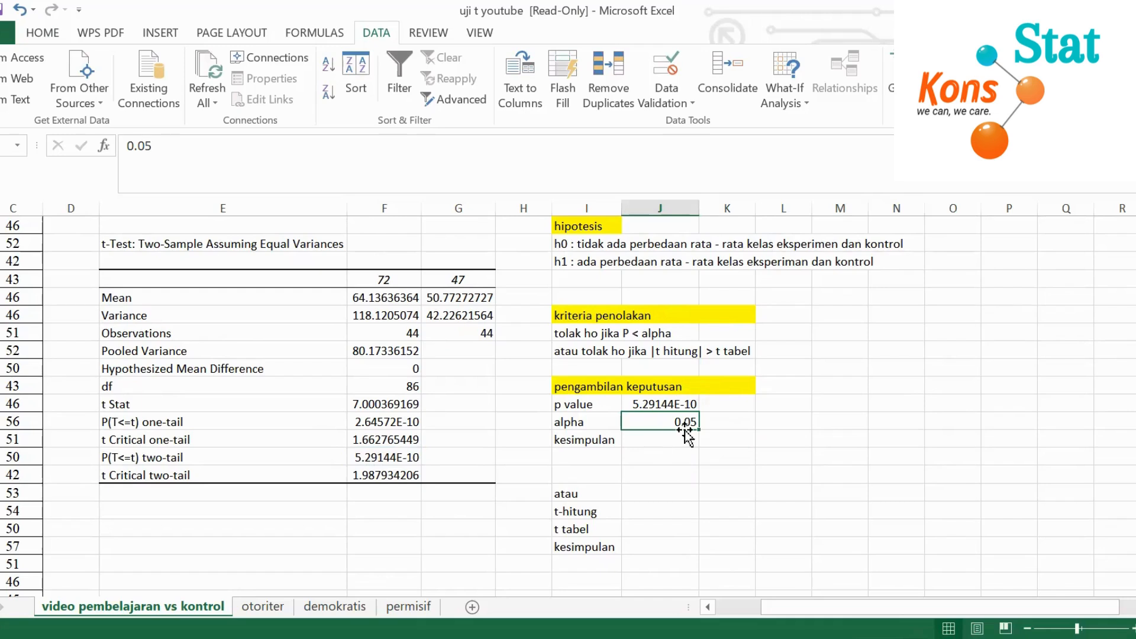
Enter "ada perbedaan rata - rata antara kelas ekperimen dan kelas kontrol" as the kesimpulan below alpha
{"action": "left_click", "coordinate": [661, 444]}
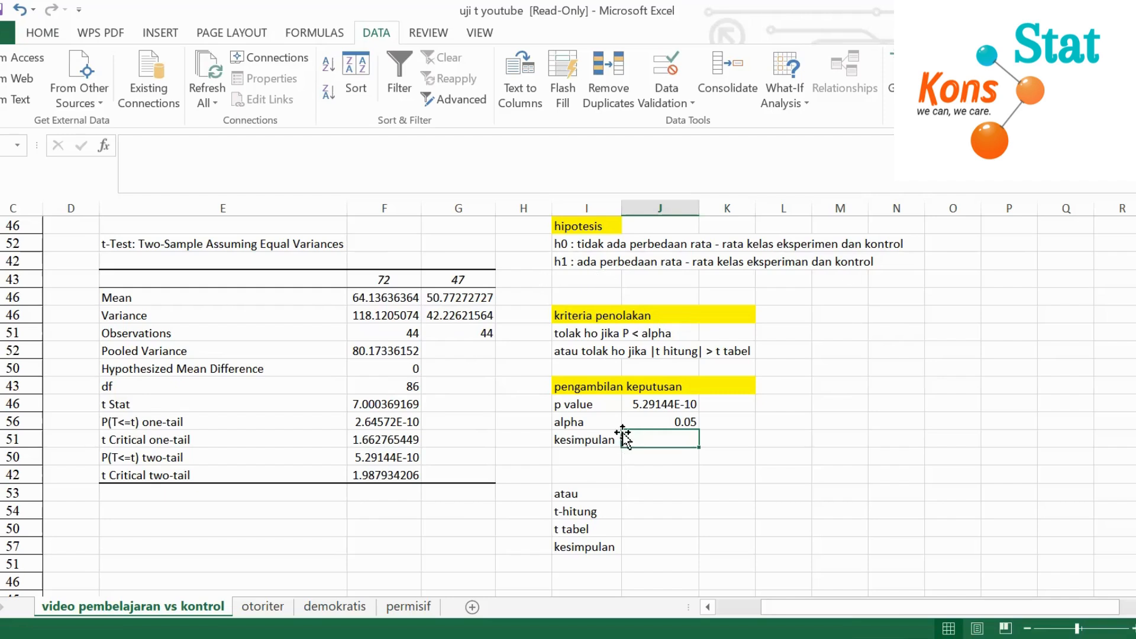
{"action": "type", "text": "ada perbed"}
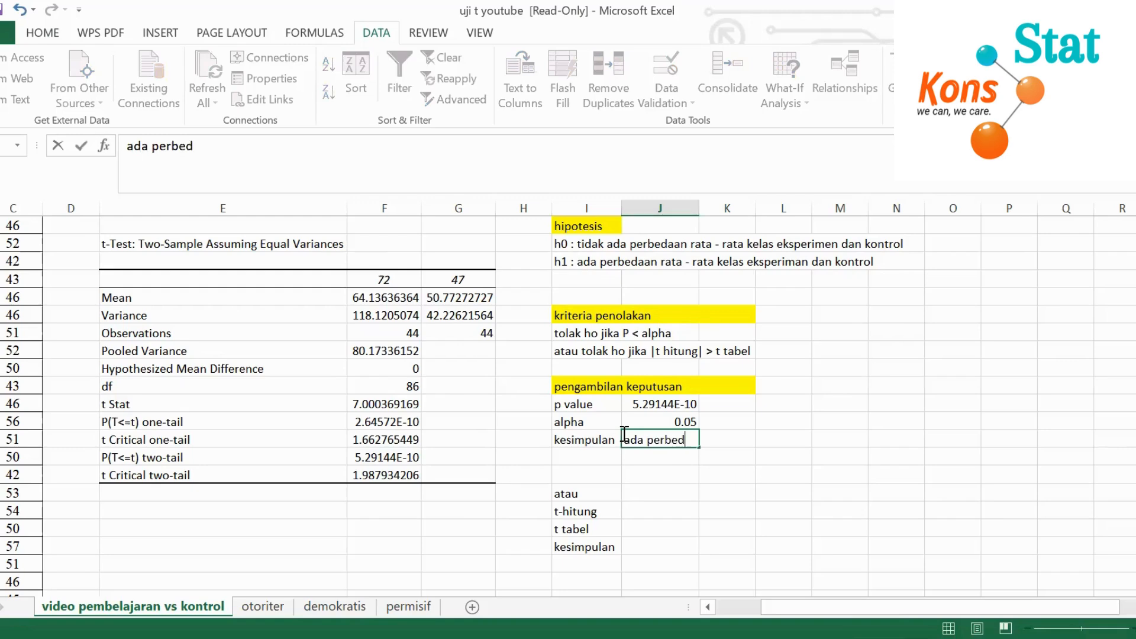
{"action": "type", "text": "aan rata - rata antara ke"}
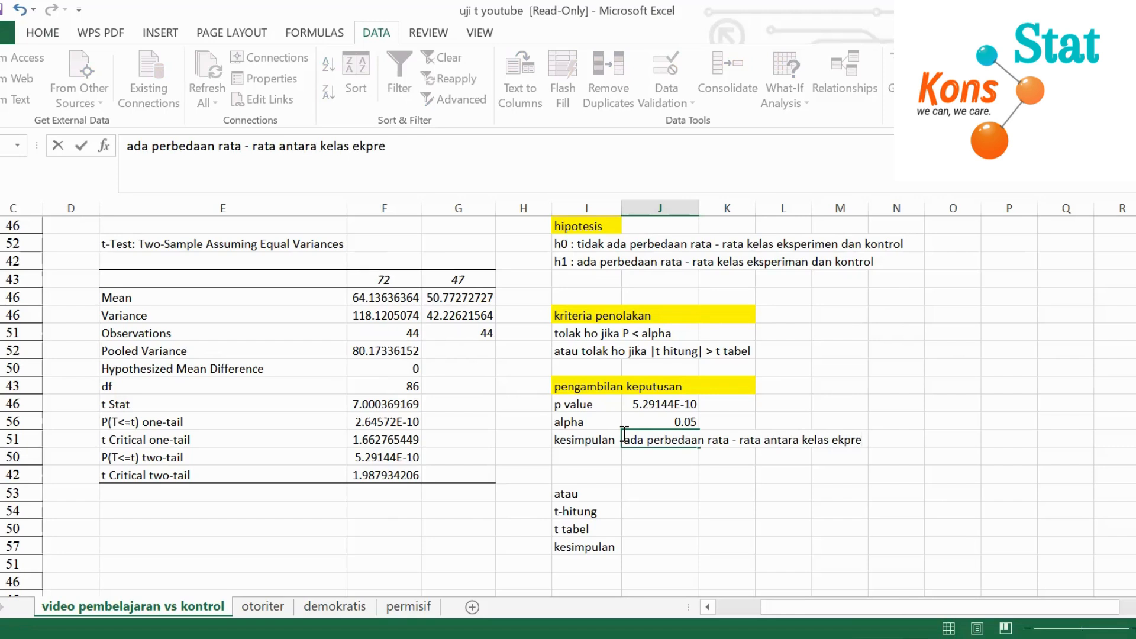
{"action": "type", "text": "las ekperimen dan kelas kontrol"}
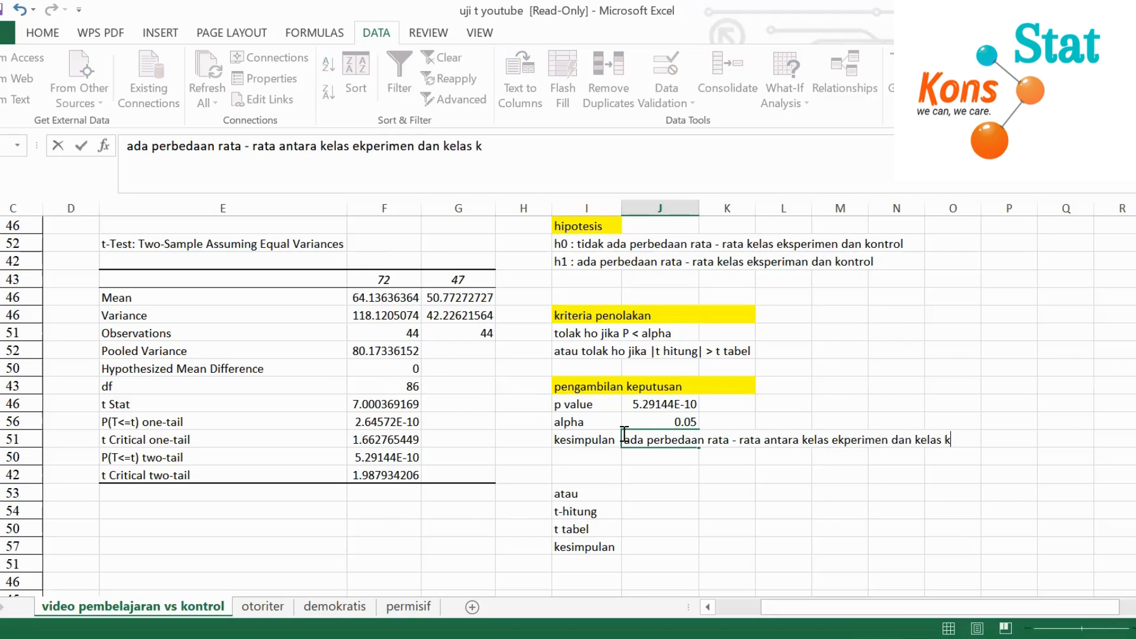
{"action": "left_click", "coordinate": [740, 538]}
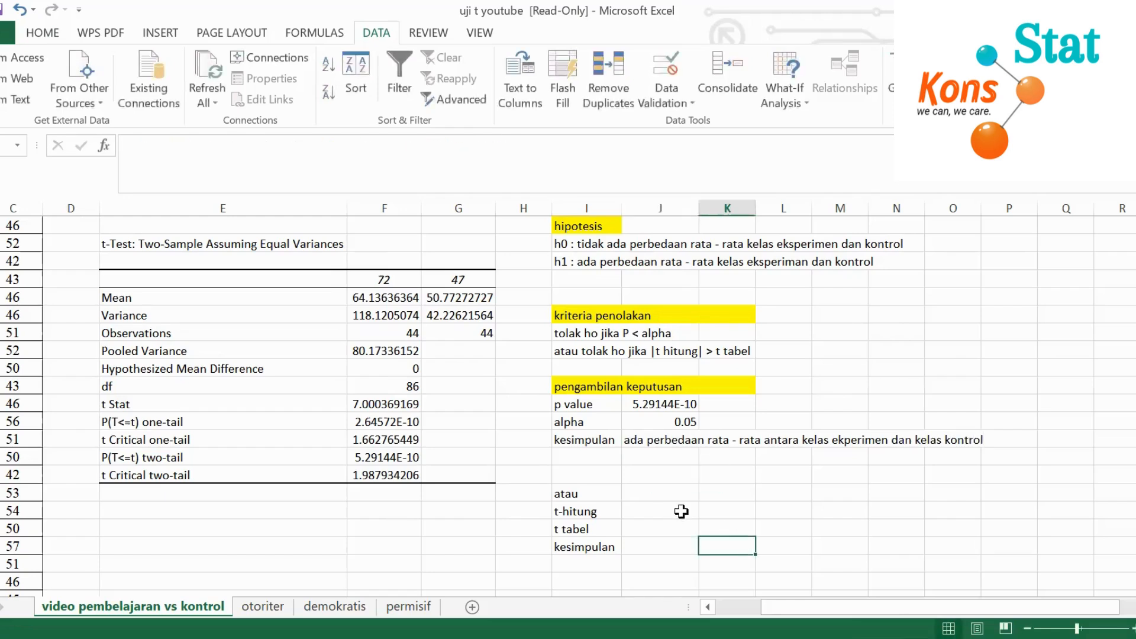
Fill the t-hitung cell with the absolute value of the t Stat result using =ABS(F14)
{"action": "left_click", "coordinate": [640, 510]}
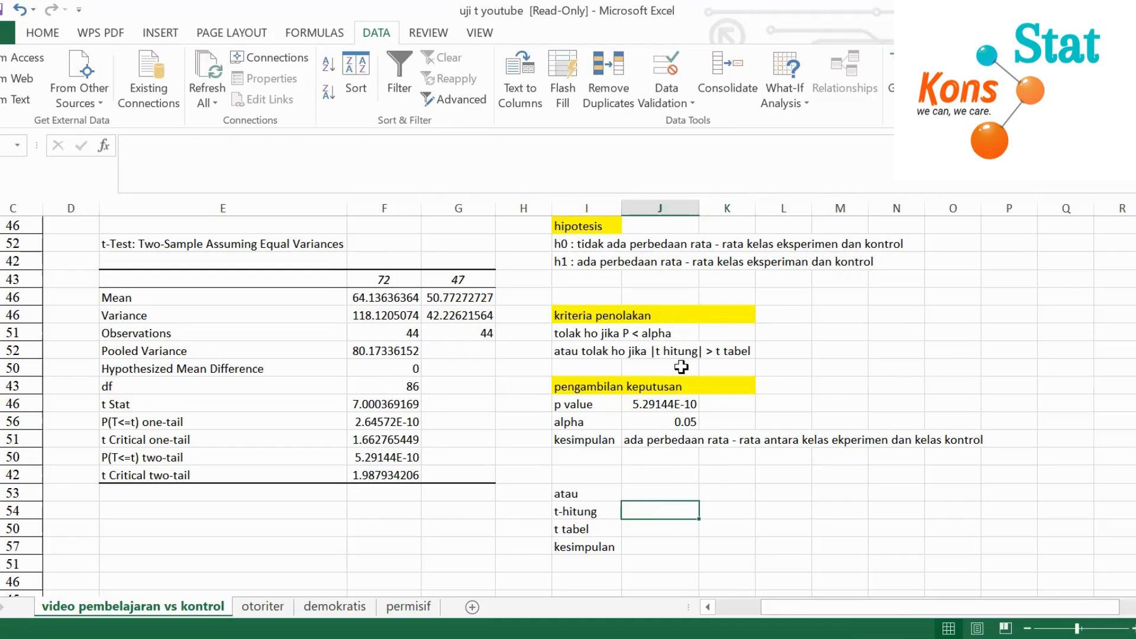
{"action": "left_click", "coordinate": [661, 353]}
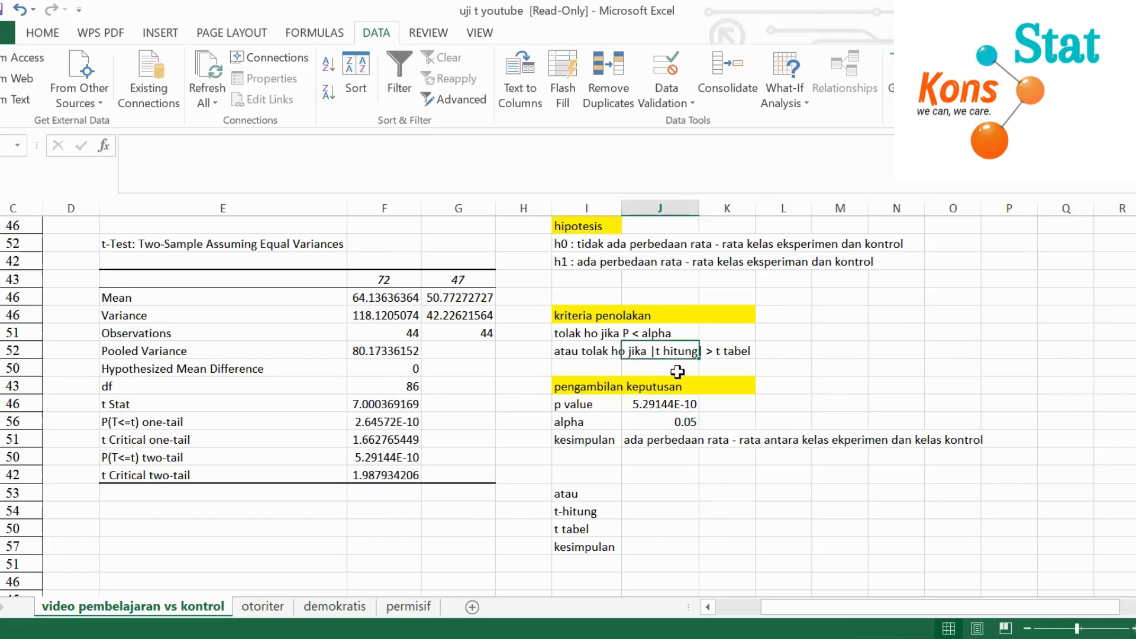
{"action": "left_click", "coordinate": [716, 373]}
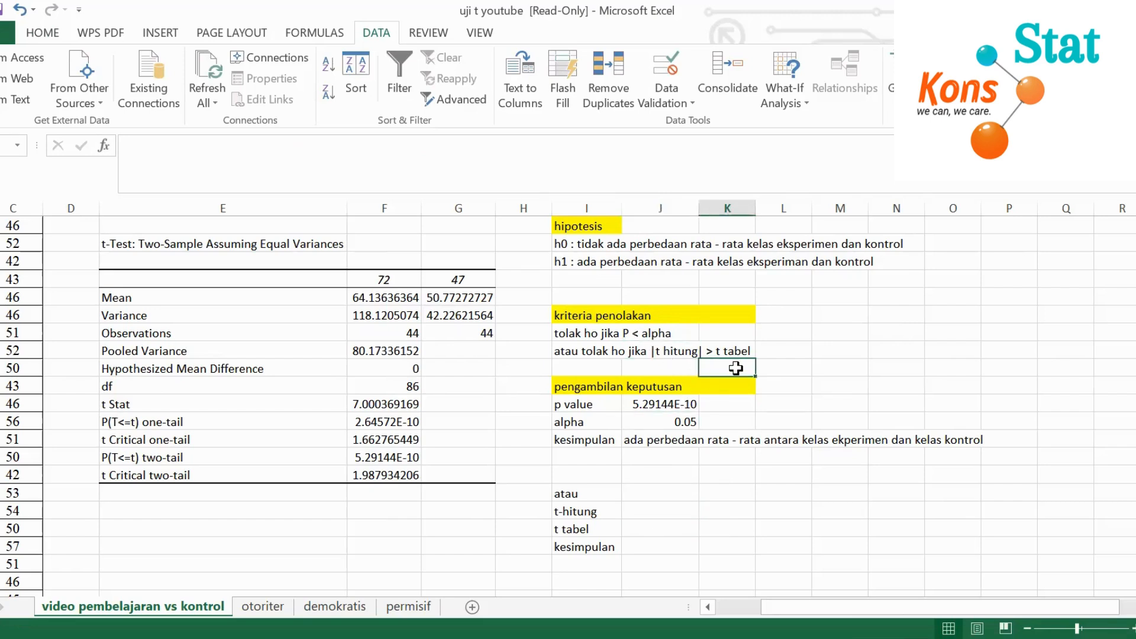
{"action": "left_click", "coordinate": [649, 511]}
{"action": "type", "text": "="}
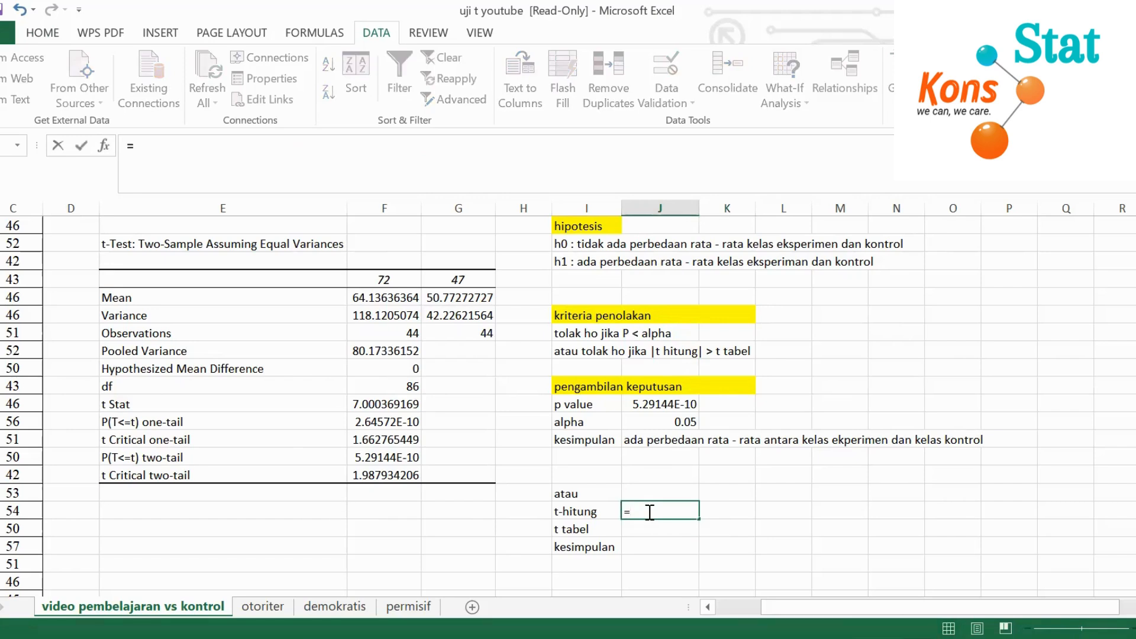
{"action": "type", "text": "abs"}
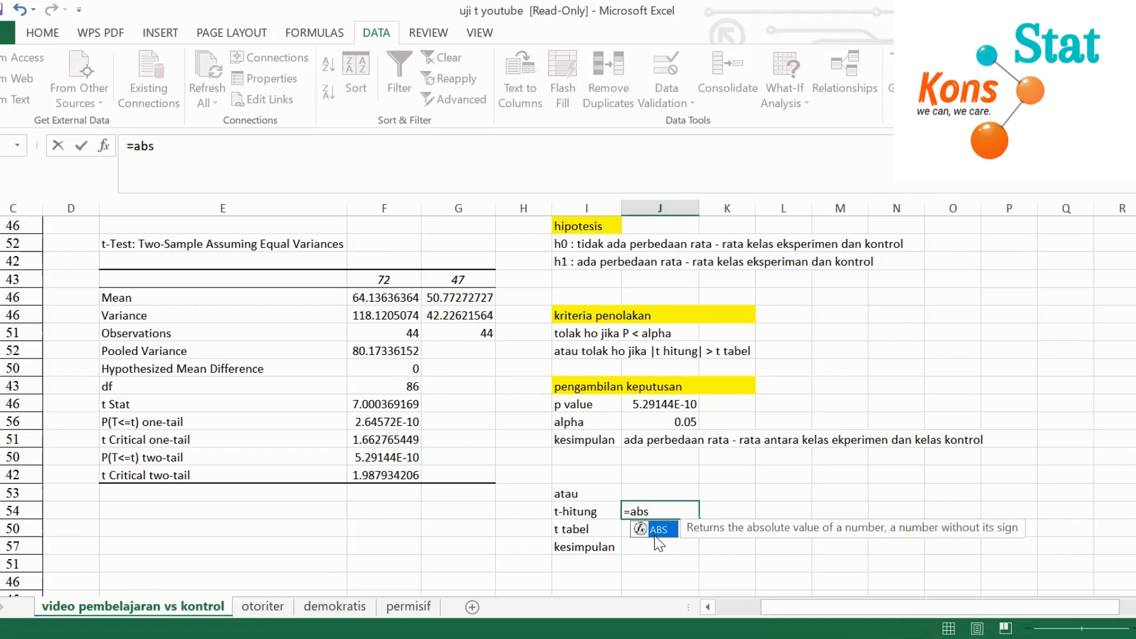
{"action": "key", "text": "Tab"}
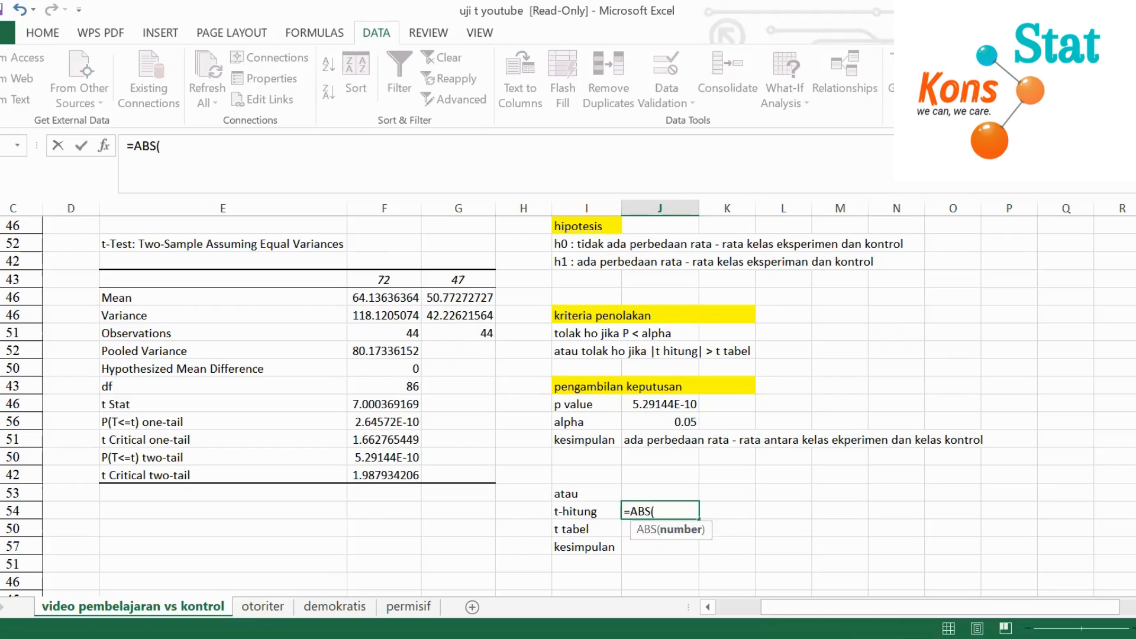
{"action": "left_click", "coordinate": [360, 401]}
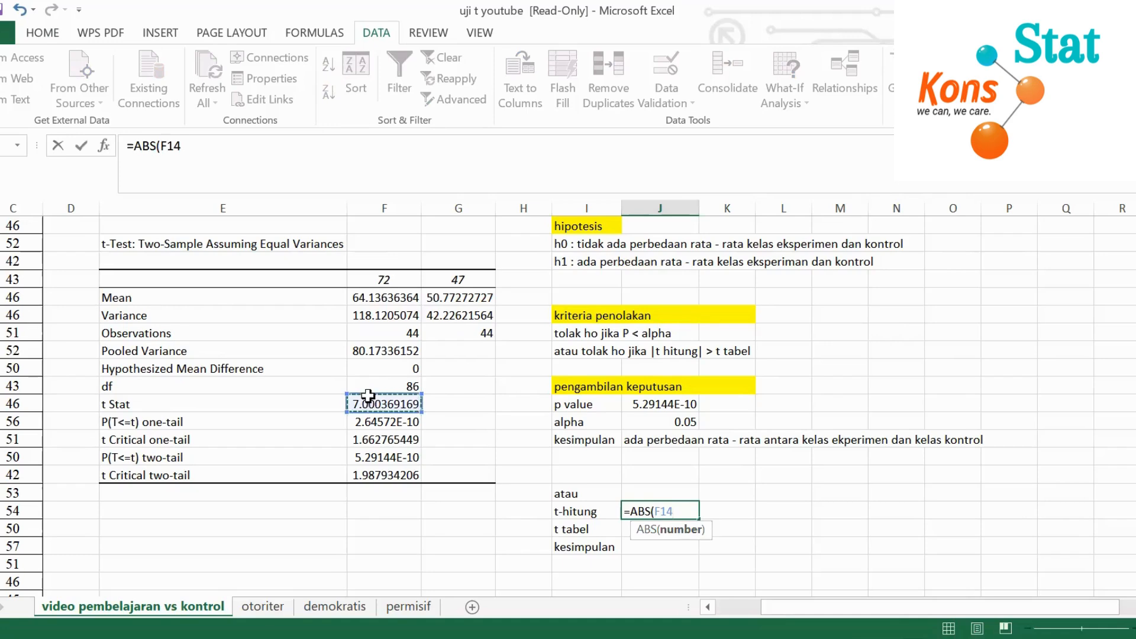
{"action": "key", "text": "Return"}
Link the t tabel cell to the t Critical two-tail result with a cell reference formula
{"action": "type", "text": "="}
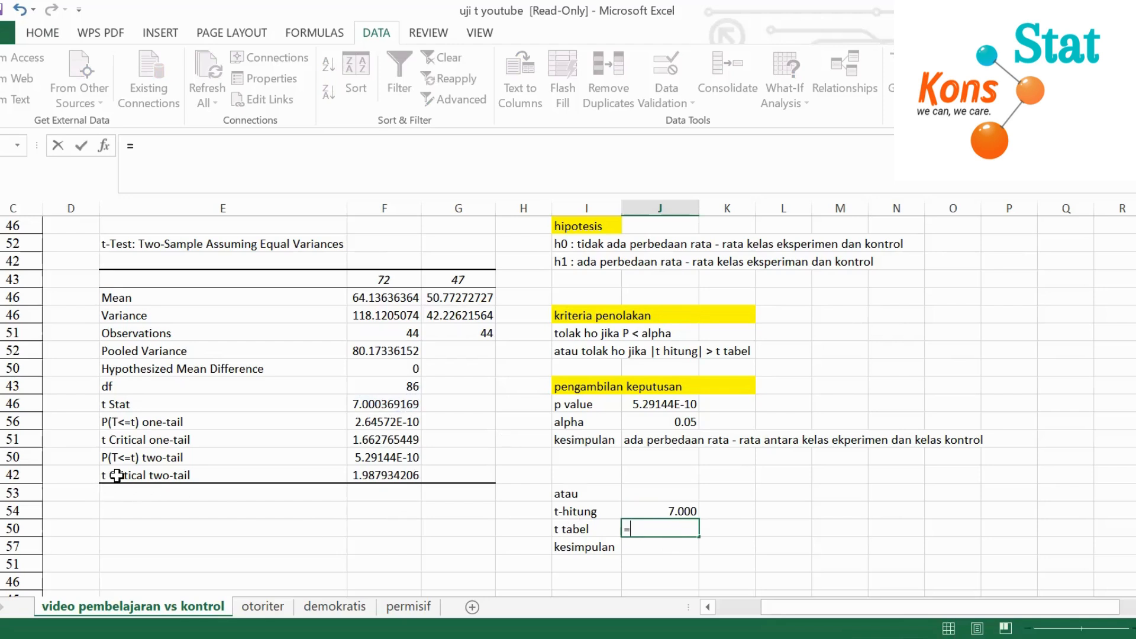
{"action": "left_click", "coordinate": [388, 473]}
{"action": "key", "text": "Return"}
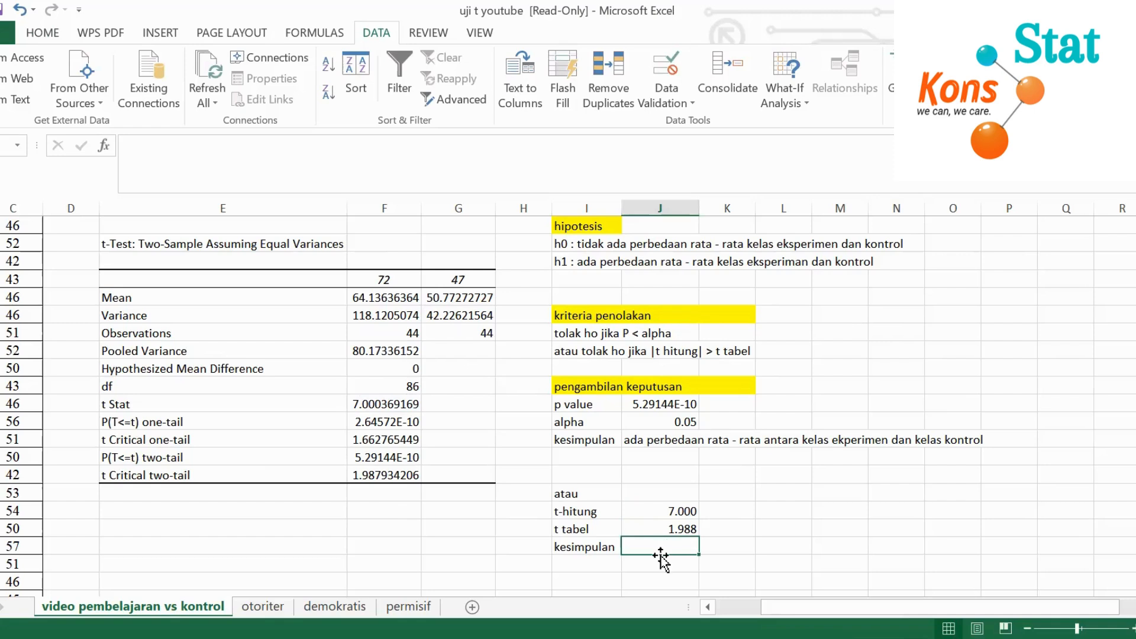
Enter "tolak ho" as the kesimpulan below t tabel and start the adjacent cell with "artinya", consulting the h0 and h1 statements
{"action": "type", "text": "tolak ho"}
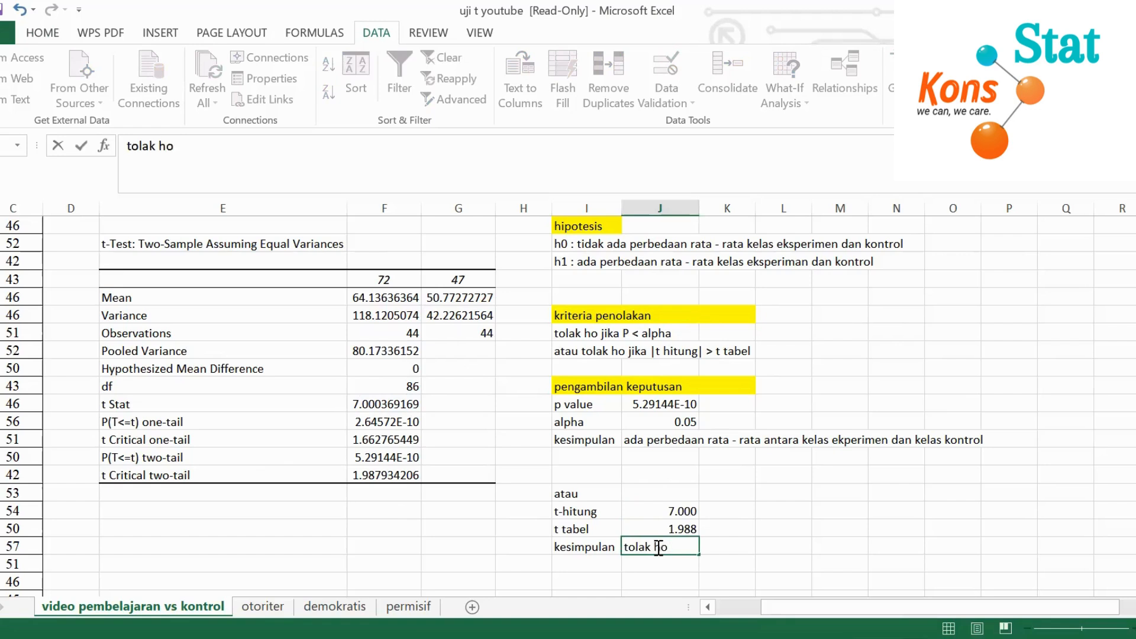
{"action": "left_click", "coordinate": [719, 545]}
{"action": "type", "text": "artinya"}
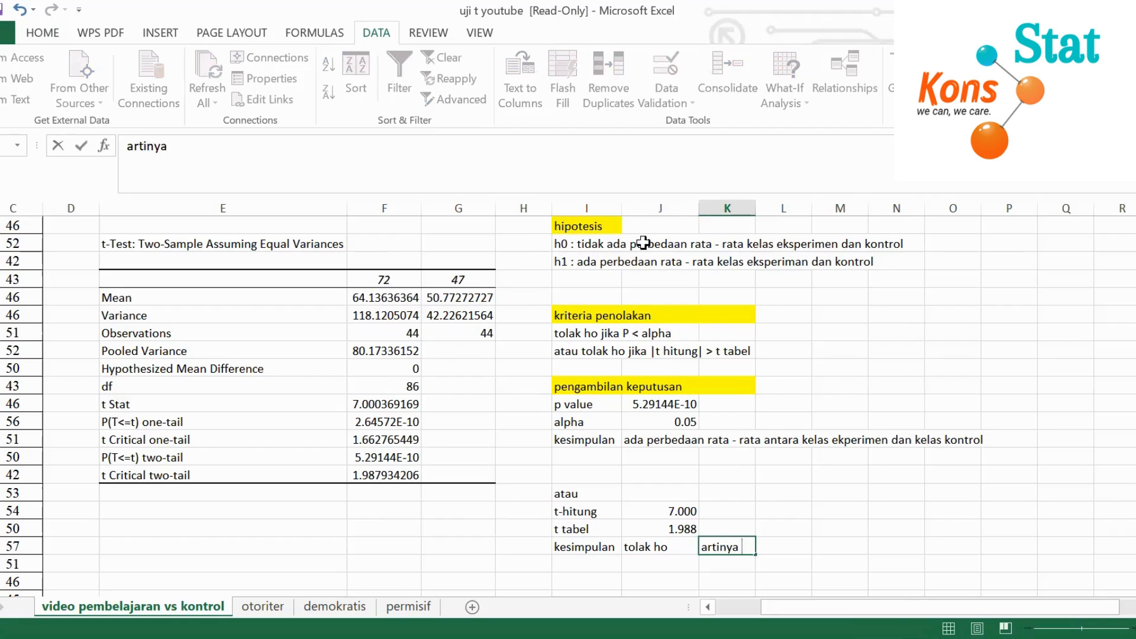
{"action": "left_click_drag", "start_coordinate": [792, 241], "coordinate": [849, 237]}
{"action": "left_click", "coordinate": [923, 260]}
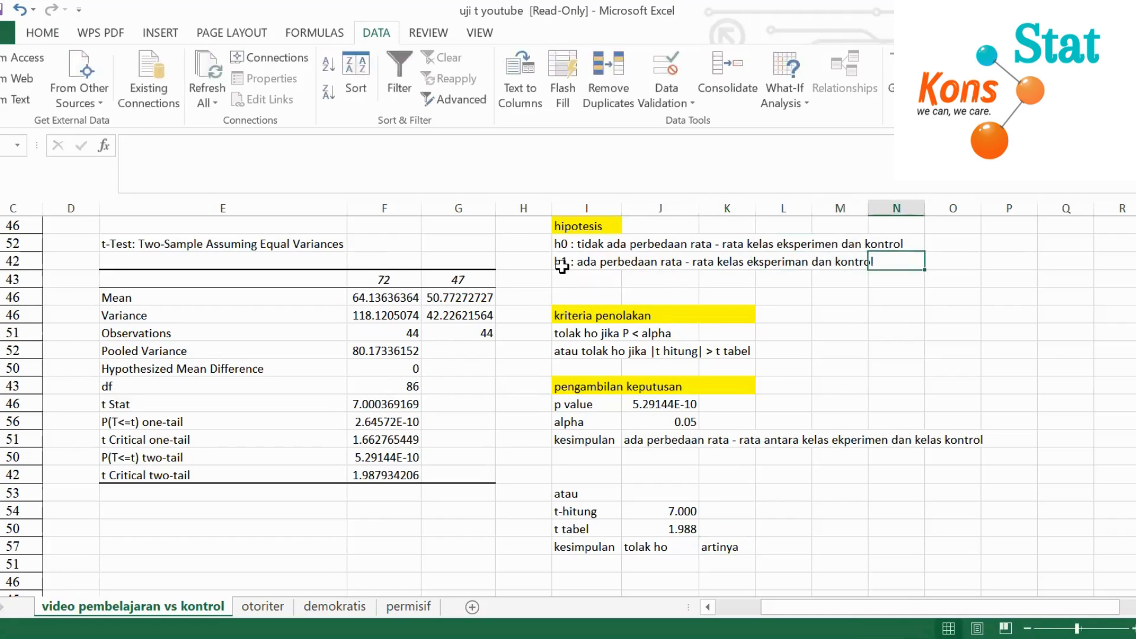
{"action": "left_click", "coordinate": [598, 263]}
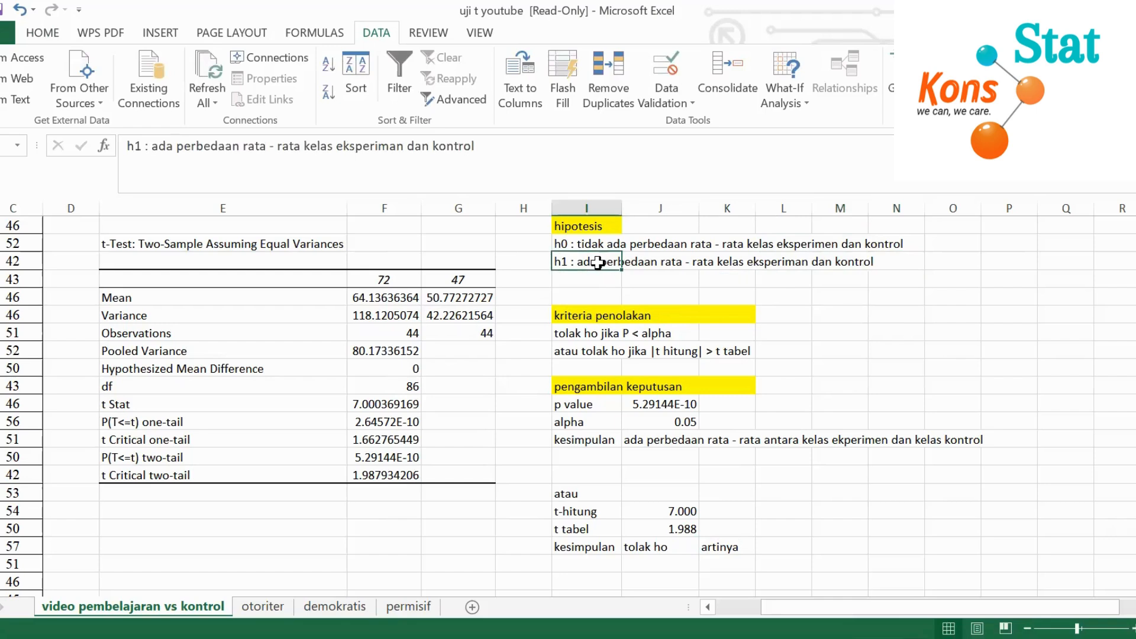
Complete the text beside "tolak ho" as "artinya ada perbedaan rata2 antara kelas eksperimen dan kelas kontrol"
{"action": "left_click", "coordinate": [729, 546]}
{"action": "double_click", "coordinate": [745, 545]}
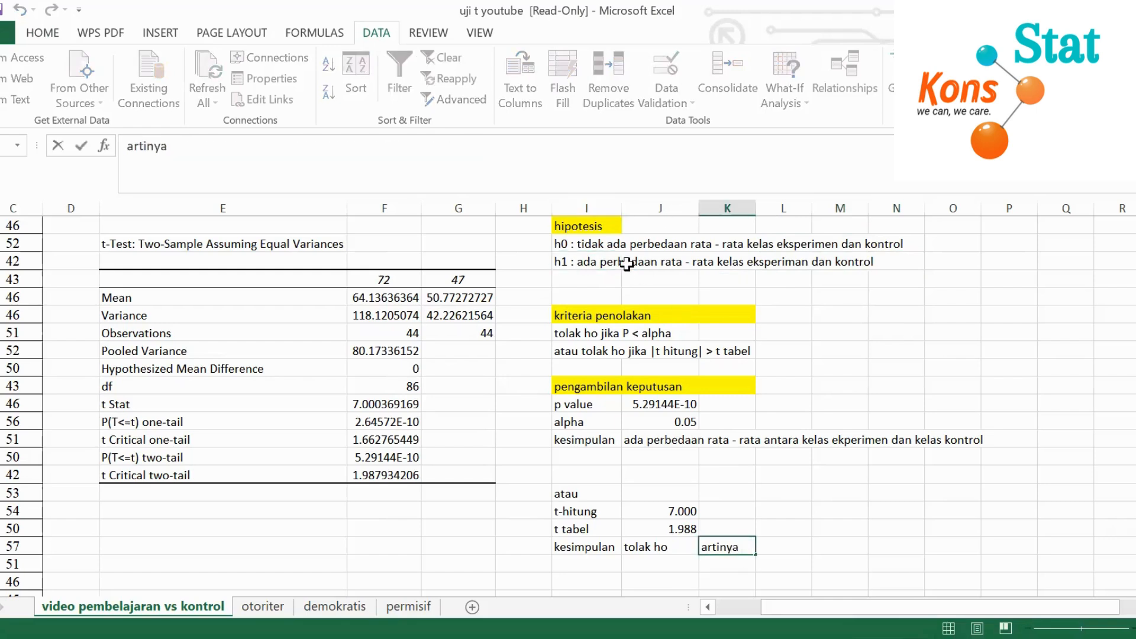
{"action": "type", "text": "a"}
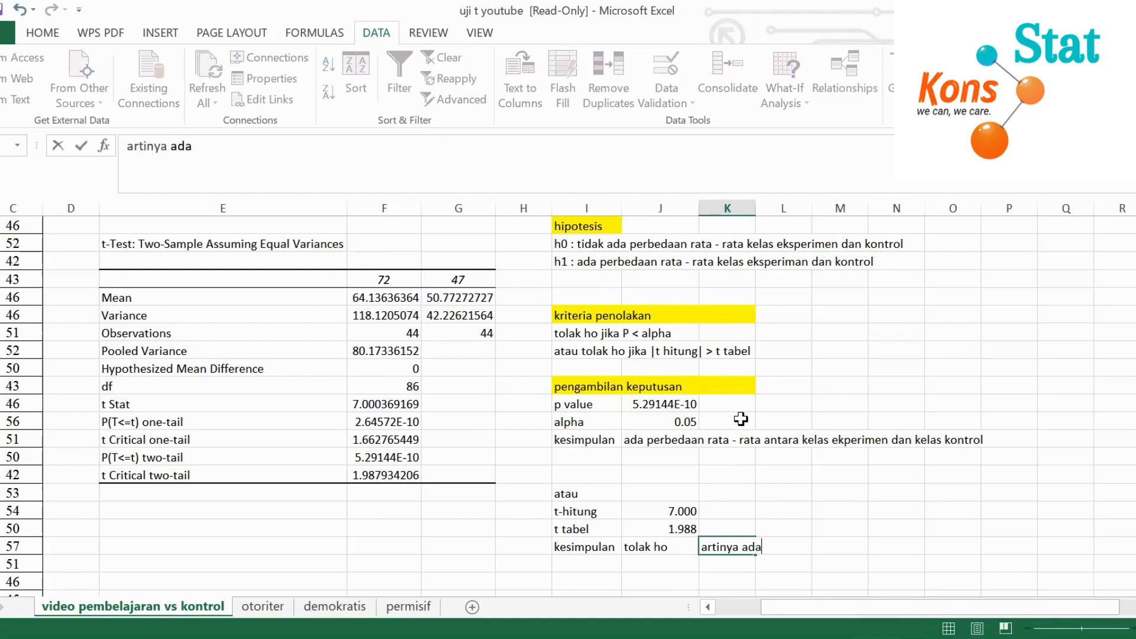
{"action": "type", "text": "da perbedaan r"}
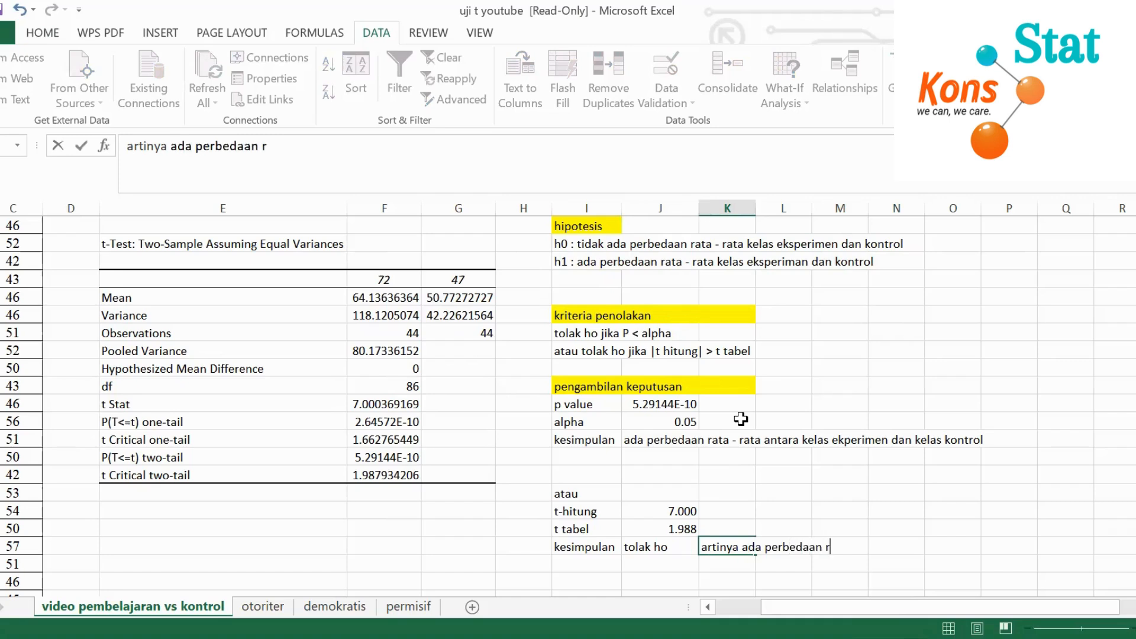
{"action": "type", "text": "ata"}
{"action": "key", "text": "BackSpace"}
{"action": "type", "text": "2 antara kelas"}
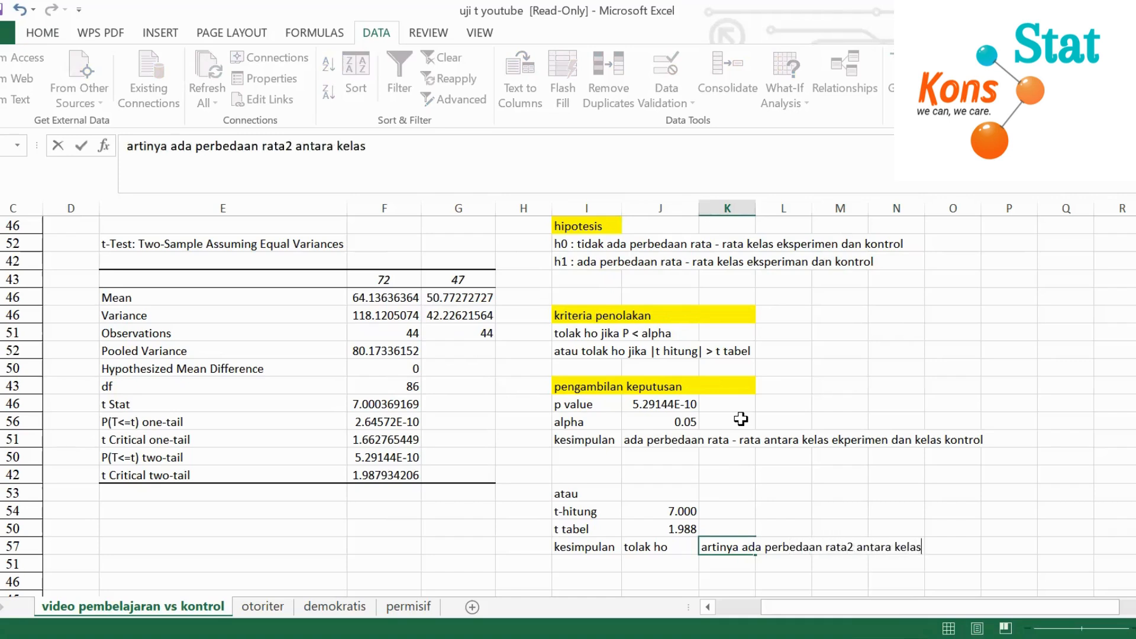
{"action": "type", "text": "men dan kelas kontrol"}
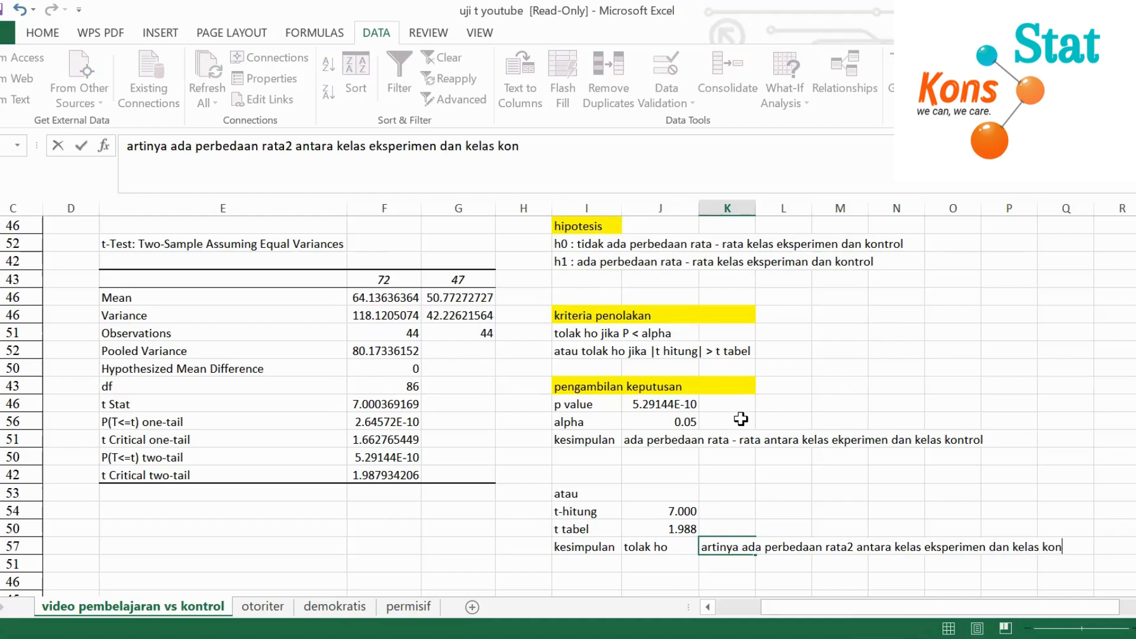
{"action": "left_click", "coordinate": [919, 486]}
Review the t-test results and both conclusions, and read through the eksperimen and kontrol scores down to number 45
{"action": "mouse_move", "coordinate": [1027, 609]}
{"action": "left_mouse_down"}
{"action": "mouse_move", "coordinate": [967, 609]}
{"action": "mouse_move", "coordinate": [1028, 597]}
{"action": "left_mouse_up"}
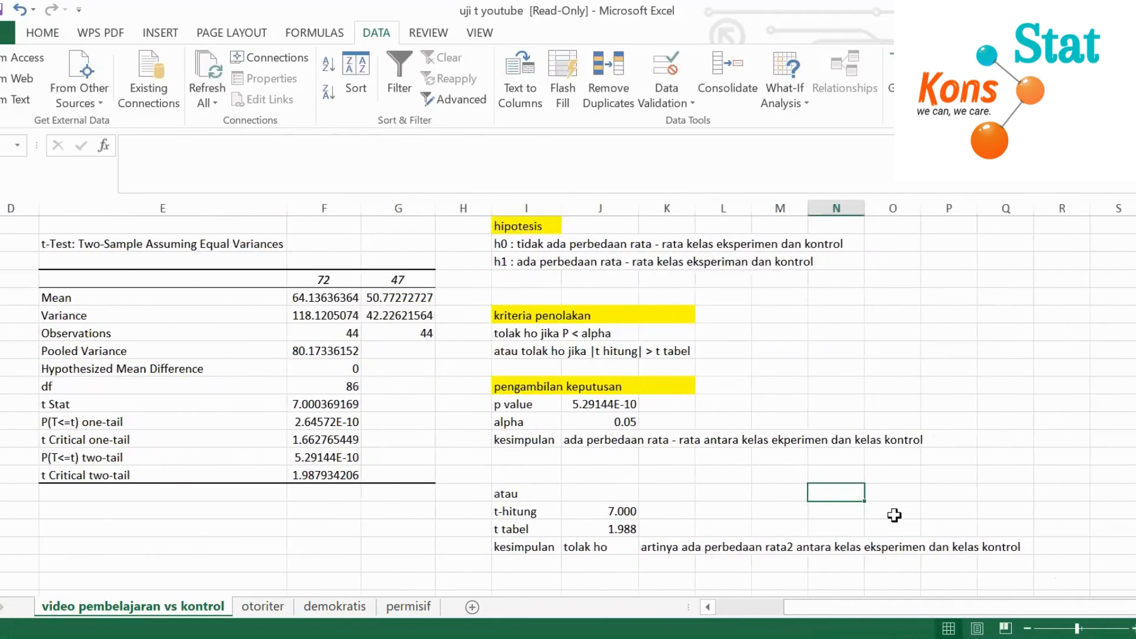
{"action": "scroll", "coordinate": [784, 510], "scroll_direction": "up", "scroll_amount": 1}
{"action": "scroll", "coordinate": [723, 456], "scroll_direction": "down", "scroll_amount": 1}
{"action": "scroll", "coordinate": [652, 459], "scroll_direction": "up", "scroll_amount": 1}
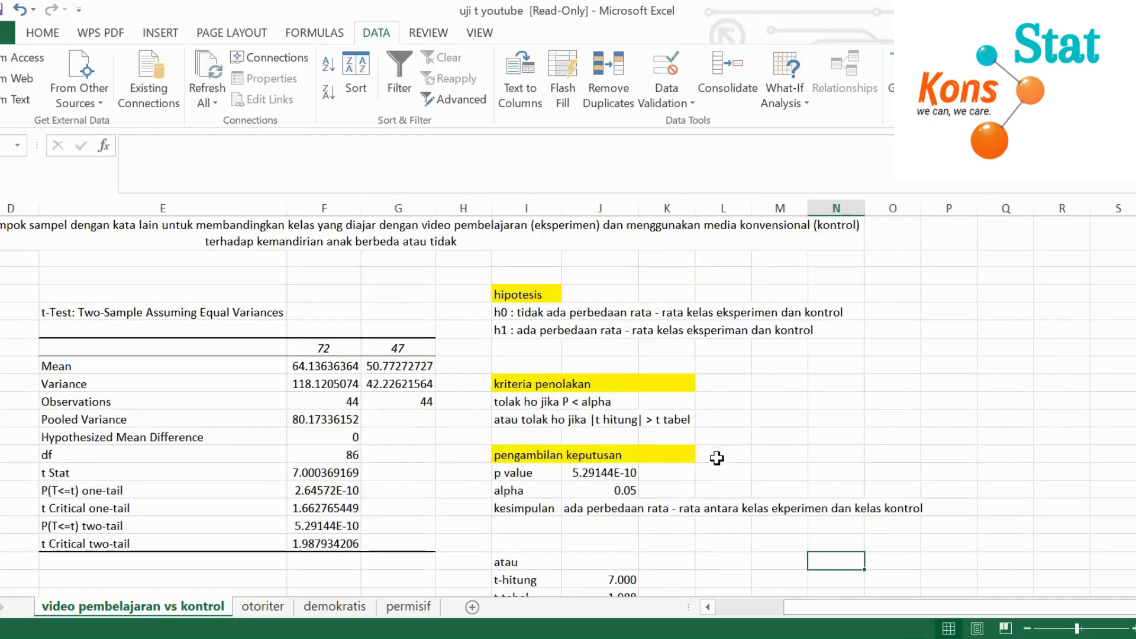
{"action": "left_click_drag", "start_coordinate": [875, 605], "coordinate": [805, 608]}
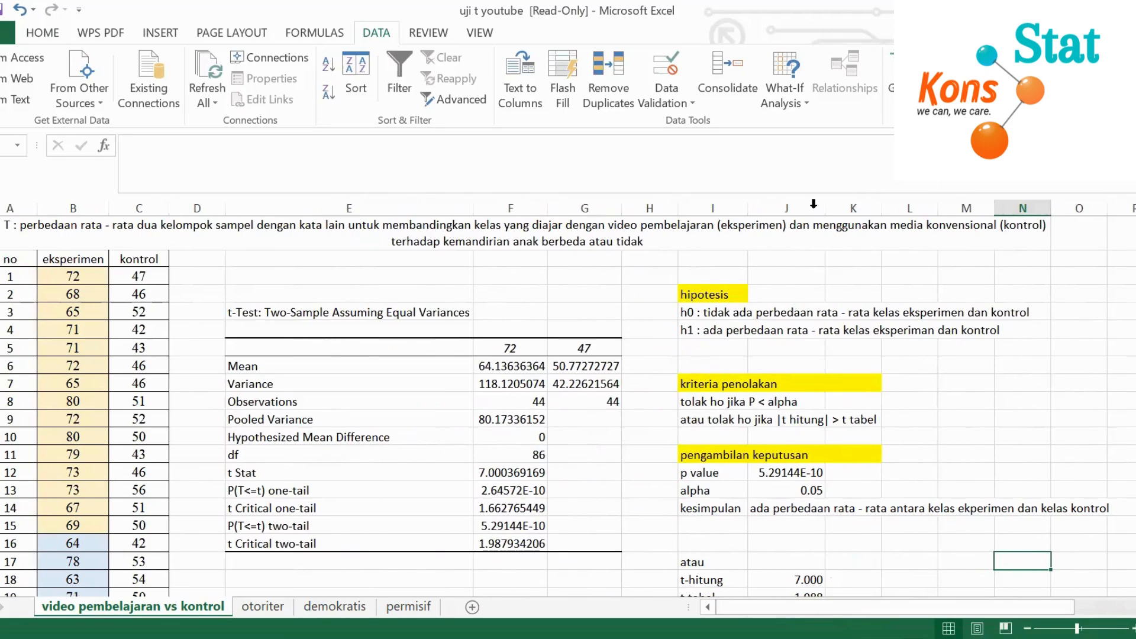
{"action": "left_click", "coordinate": [51, 264]}
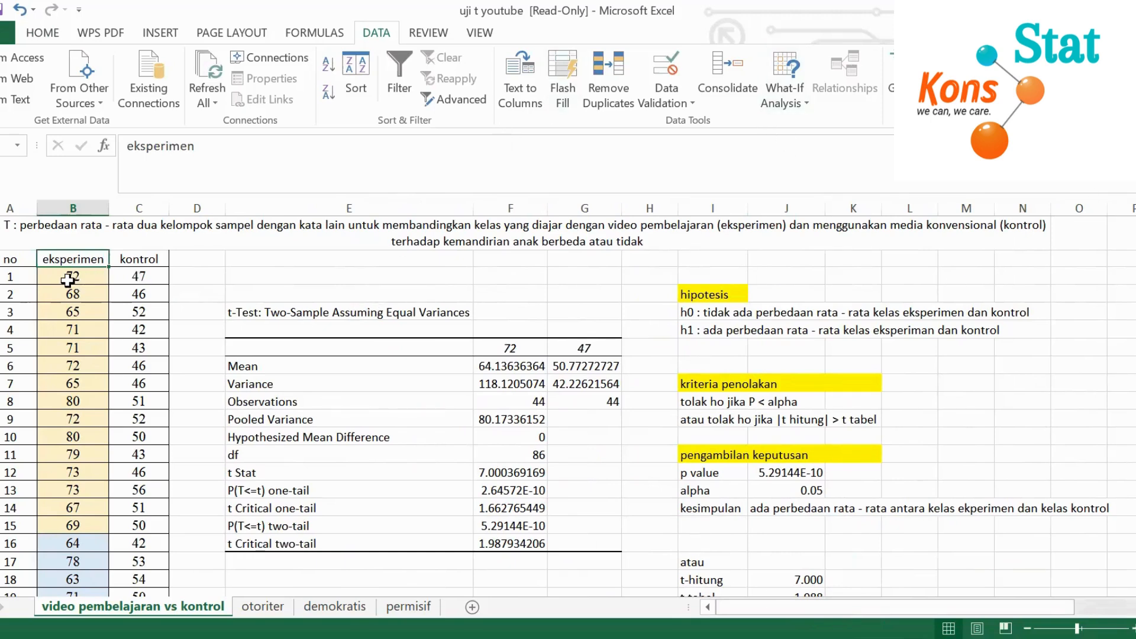
{"action": "scroll", "coordinate": [68, 280], "scroll_direction": "down", "scroll_amount": 2}
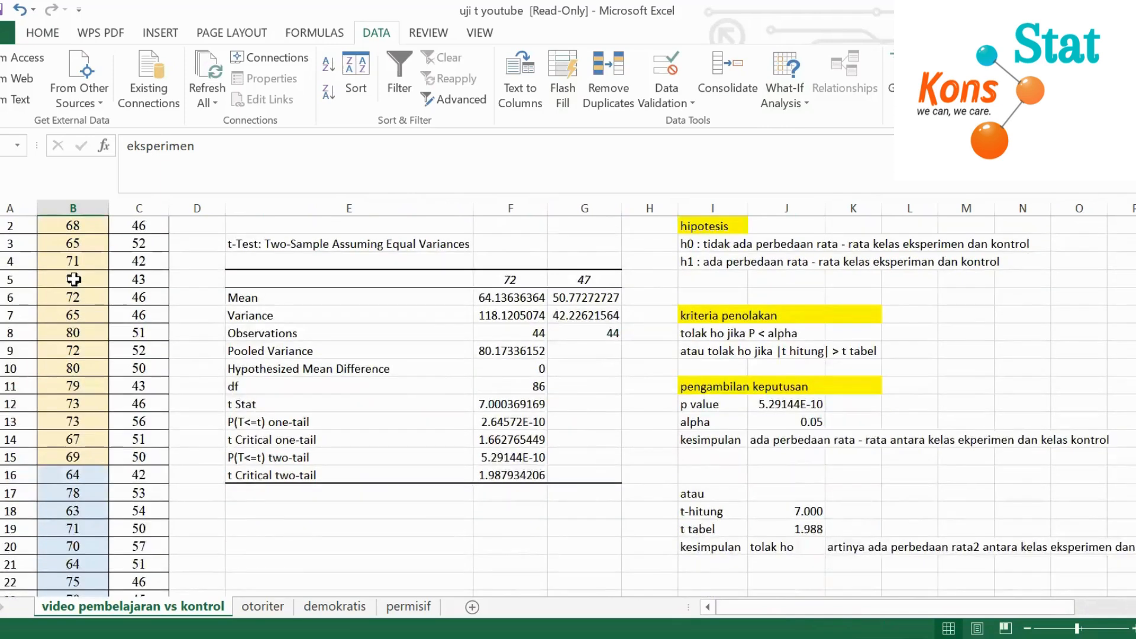
{"action": "scroll", "coordinate": [73, 279], "scroll_direction": "up", "scroll_amount": 1}
{"action": "scroll", "coordinate": [74, 279], "scroll_direction": "down", "scroll_amount": 5}
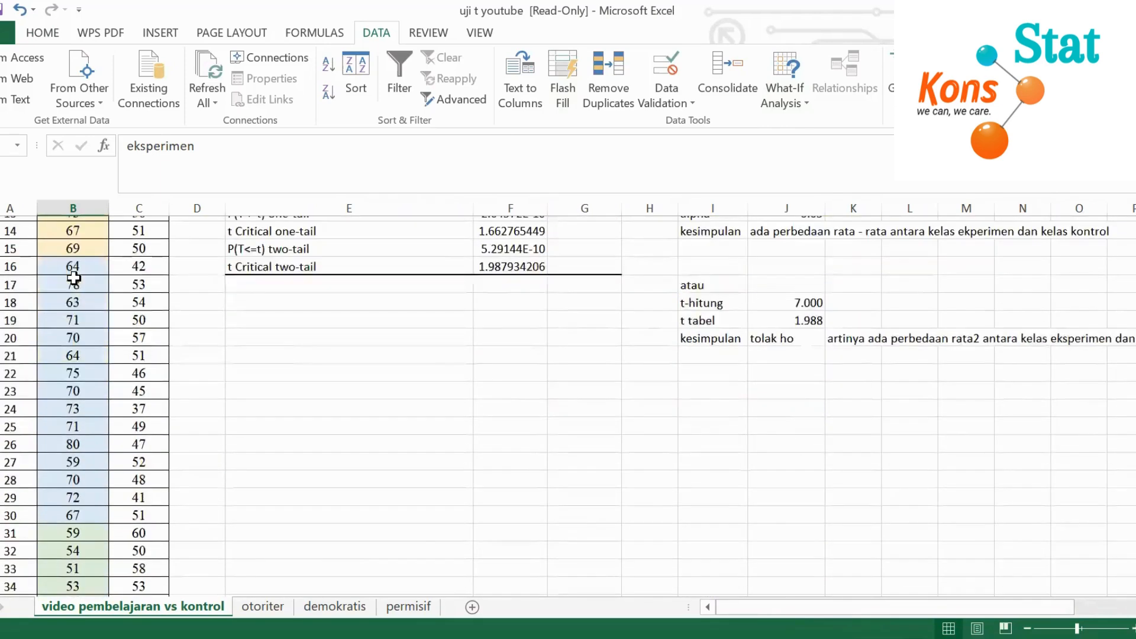
{"action": "scroll", "coordinate": [74, 278], "scroll_direction": "down", "scroll_amount": 5}
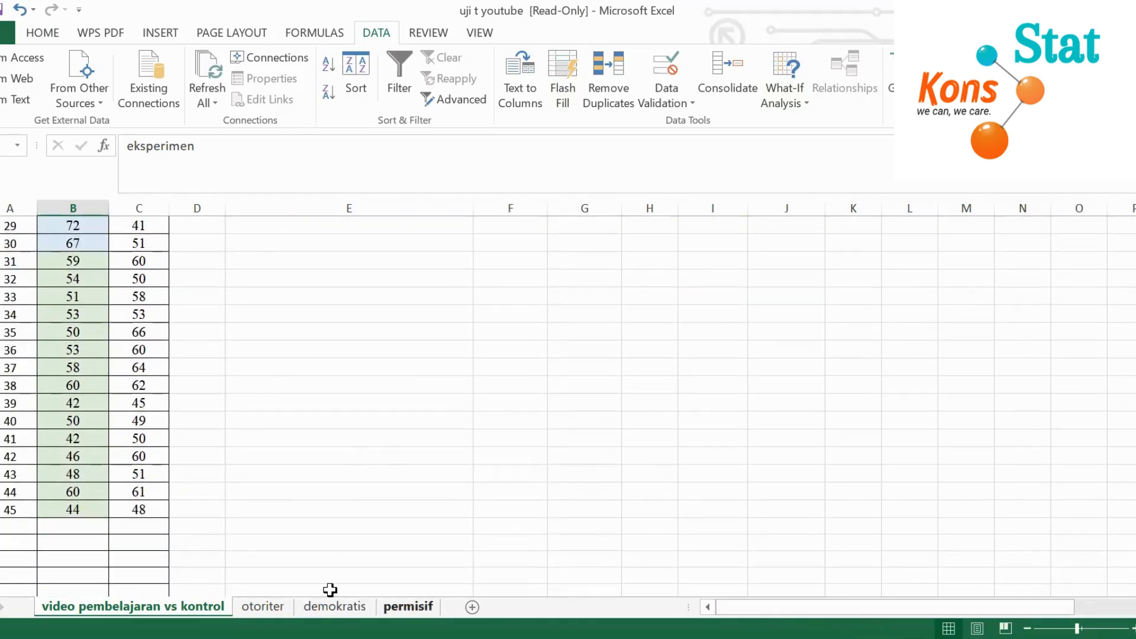
{"action": "scroll", "coordinate": [179, 359], "scroll_direction": "up", "scroll_amount": 10}
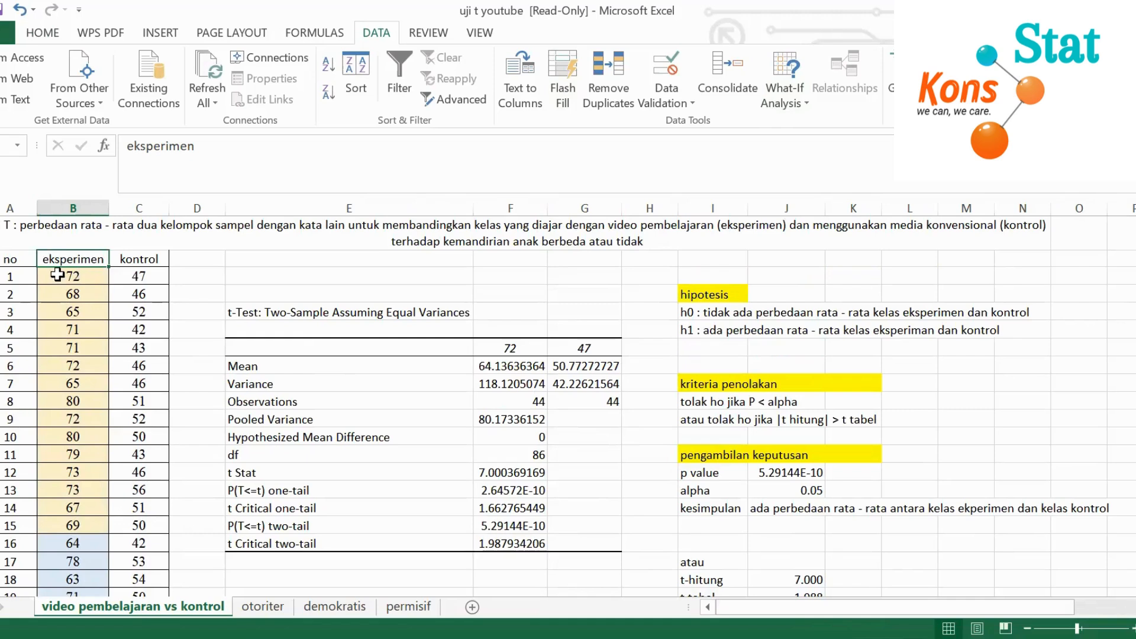
Examine the yellow, blue and green score groups in the eksperimen column alongside the kontrol column
{"action": "left_click_drag", "start_coordinate": [58, 274], "coordinate": [98, 518]}
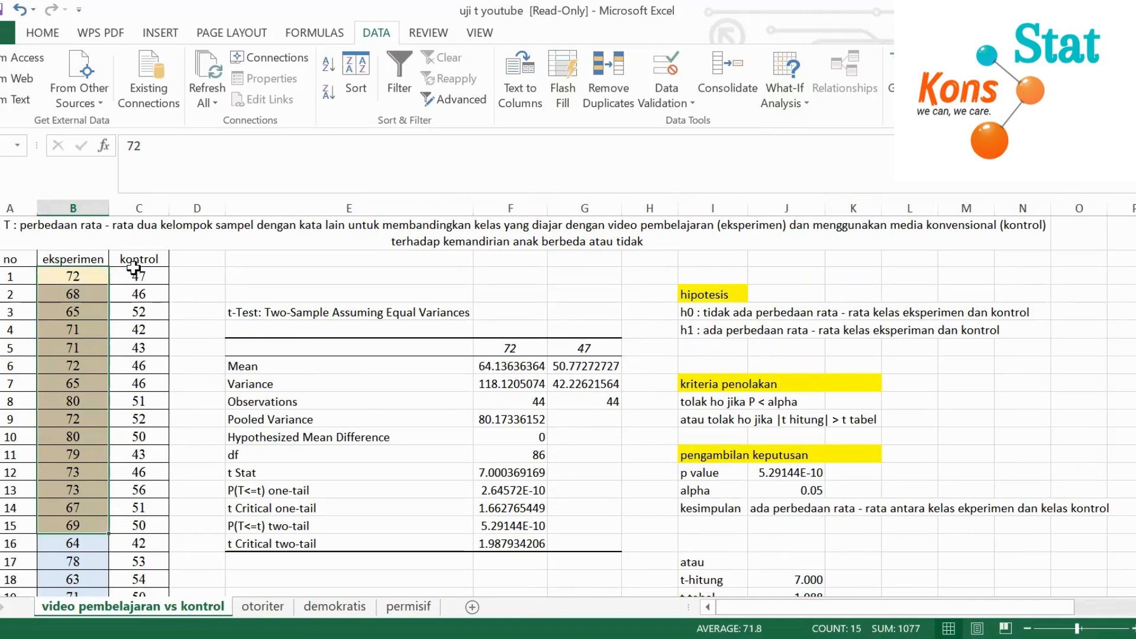
{"action": "left_click", "coordinate": [77, 256]}
{"action": "left_click", "coordinate": [127, 258]}
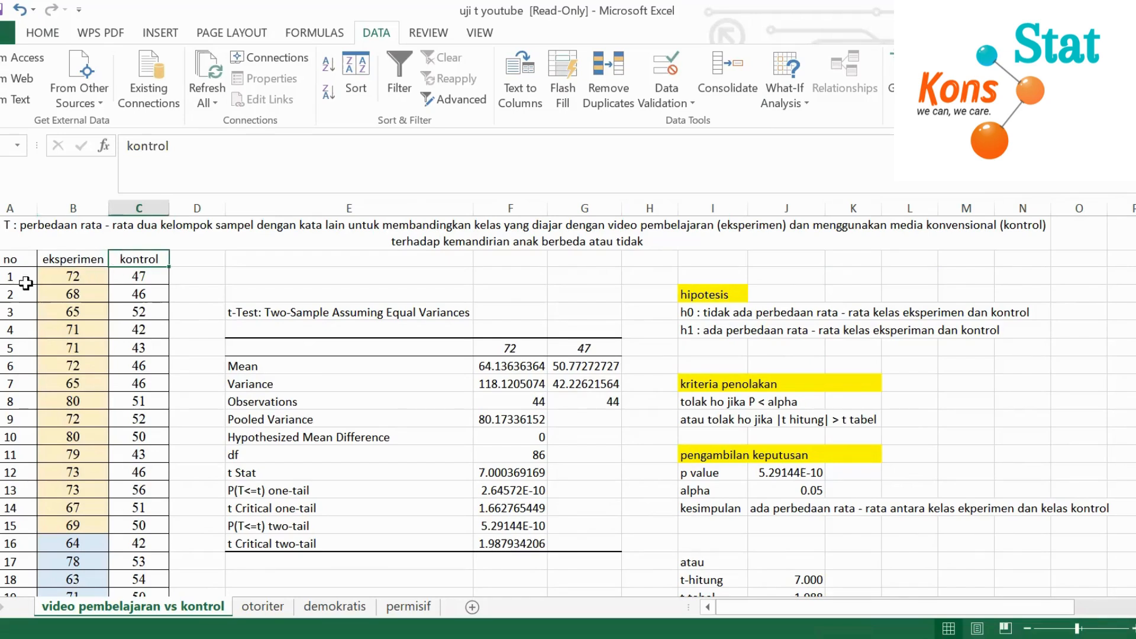
{"action": "left_click_drag", "start_coordinate": [62, 275], "coordinate": [83, 524]}
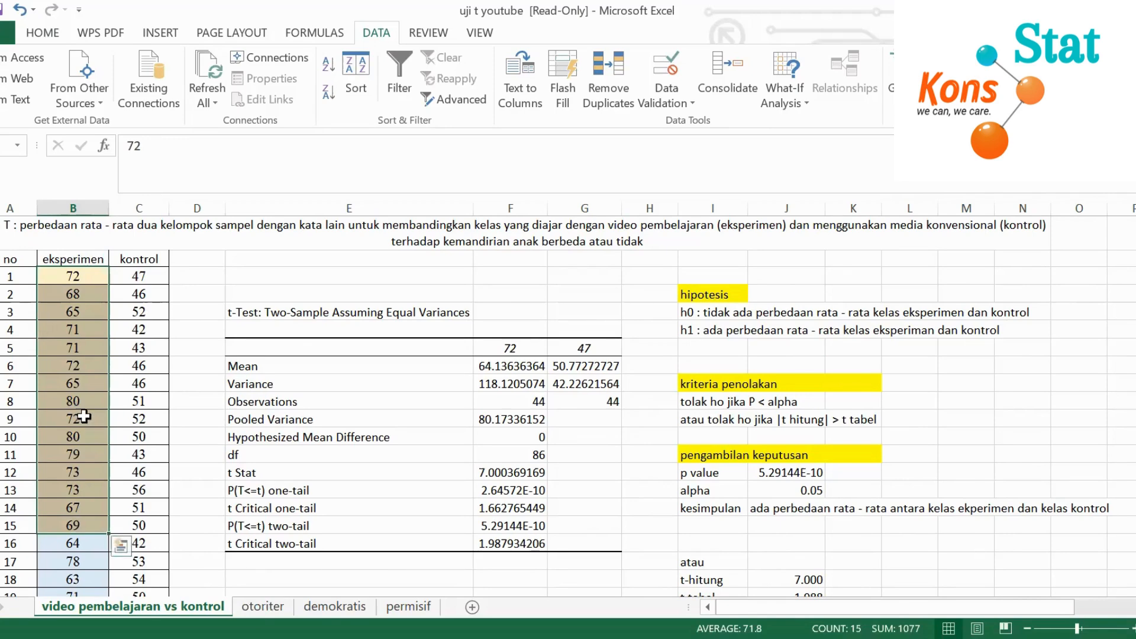
{"action": "scroll", "coordinate": [83, 416], "scroll_direction": "down", "scroll_amount": 5}
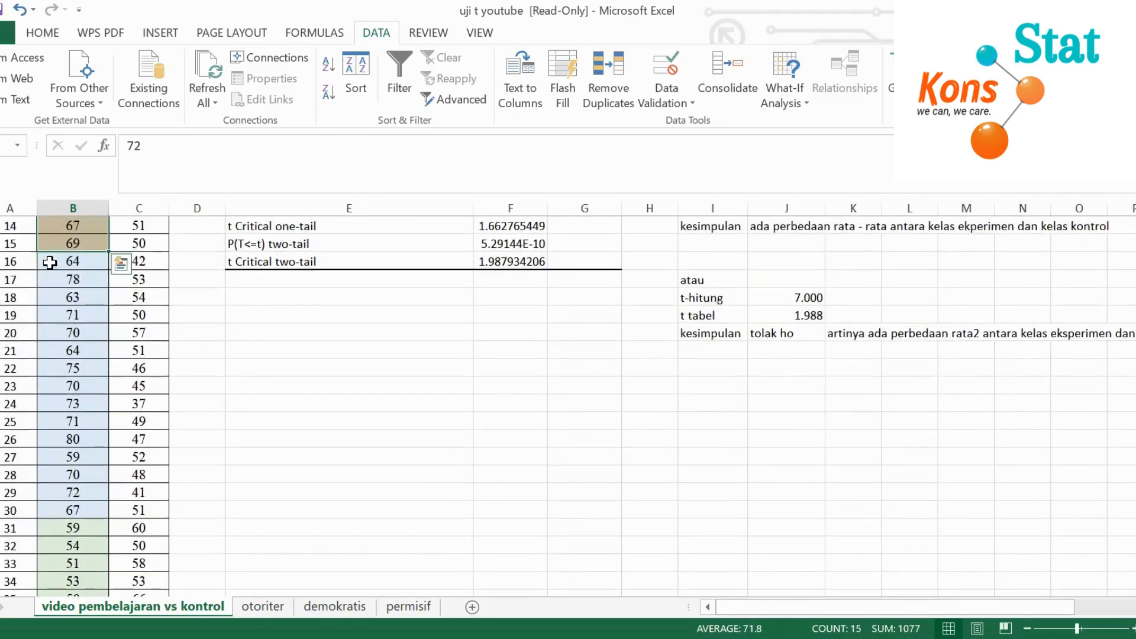
{"action": "left_click_drag", "start_coordinate": [49, 263], "coordinate": [68, 504]}
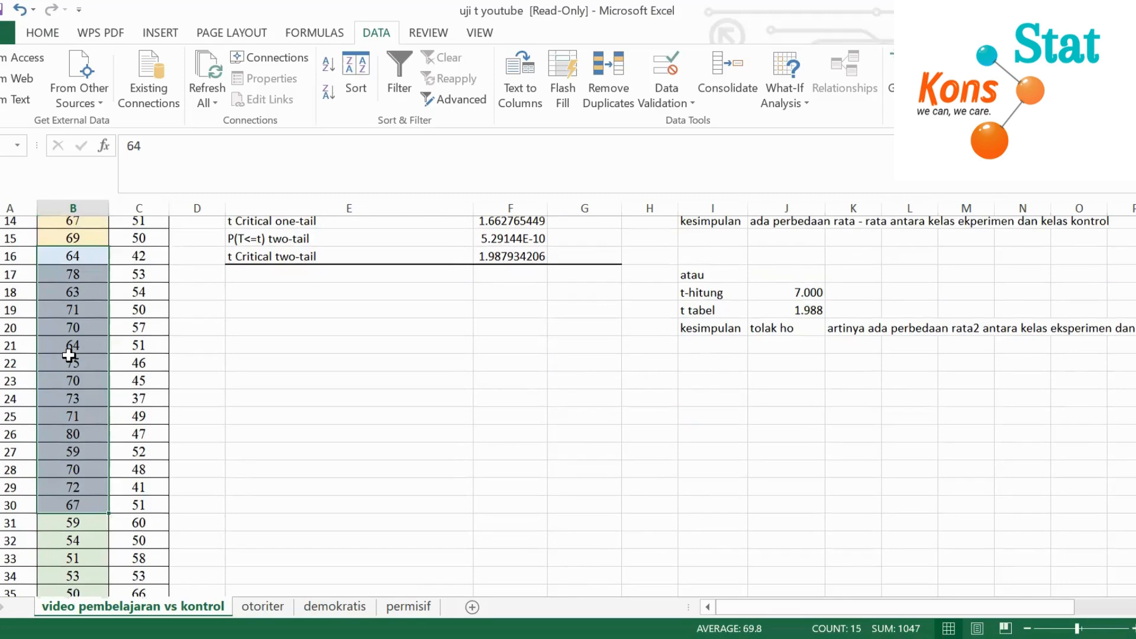
{"action": "scroll", "coordinate": [71, 357], "scroll_direction": "down", "scroll_amount": 4}
{"action": "left_click_drag", "start_coordinate": [71, 314], "coordinate": [79, 559]}
{"action": "scroll", "coordinate": [300, 409], "scroll_direction": "up", "scroll_amount": 9}
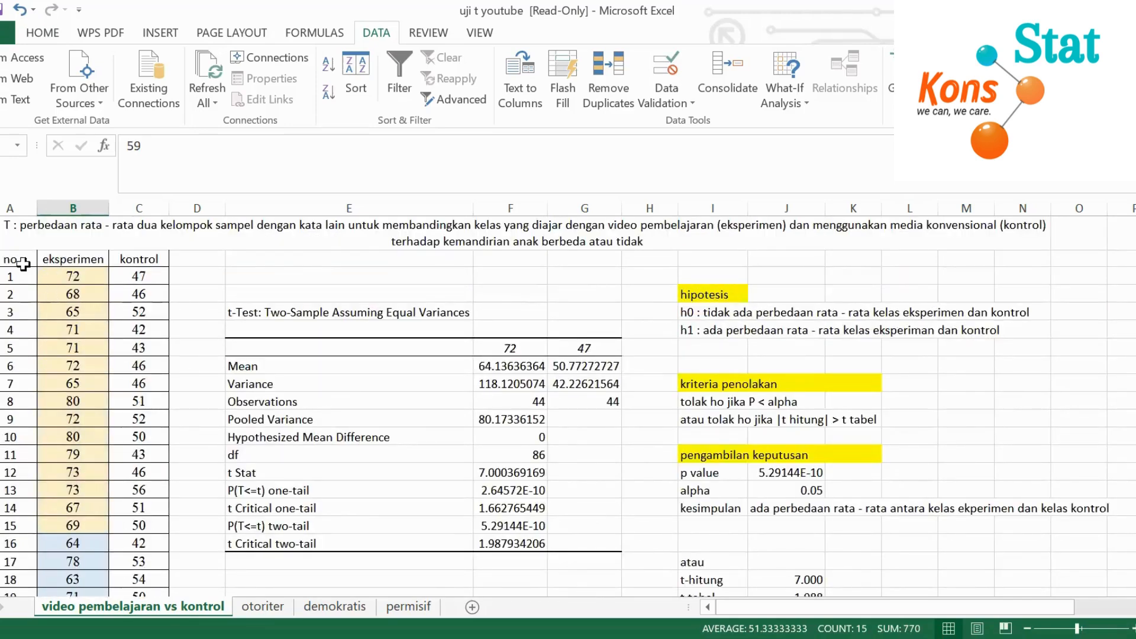
{"action": "left_click_drag", "start_coordinate": [3, 259], "coordinate": [129, 522]}
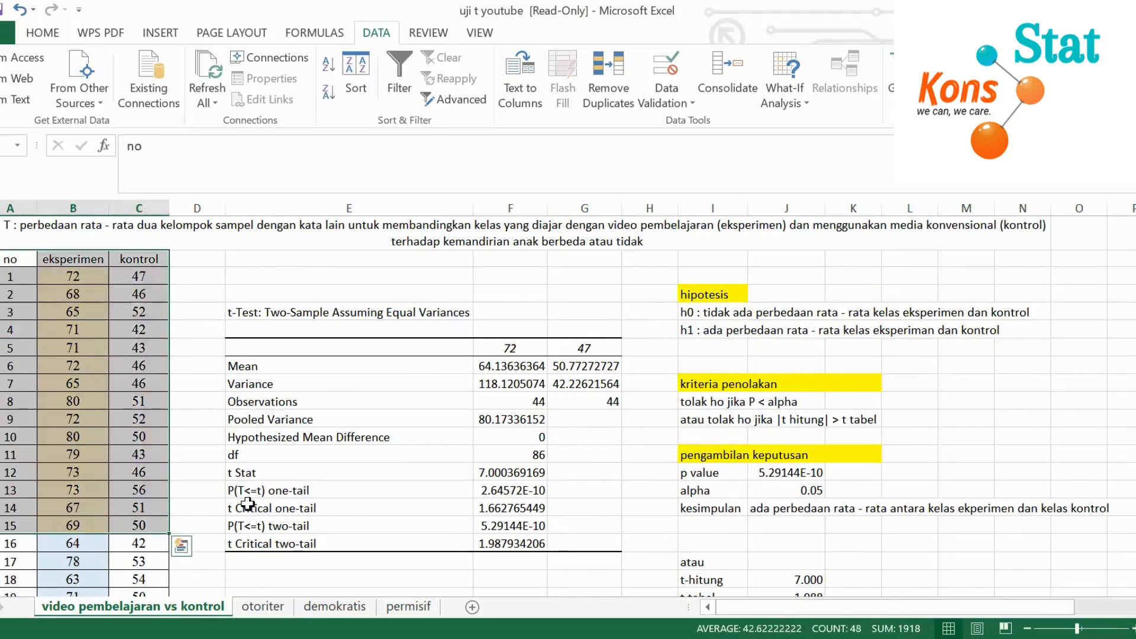
Switch to the otoriter worksheet with the POLA ASUH OTORITER scores
{"action": "left_click", "coordinate": [263, 606]}
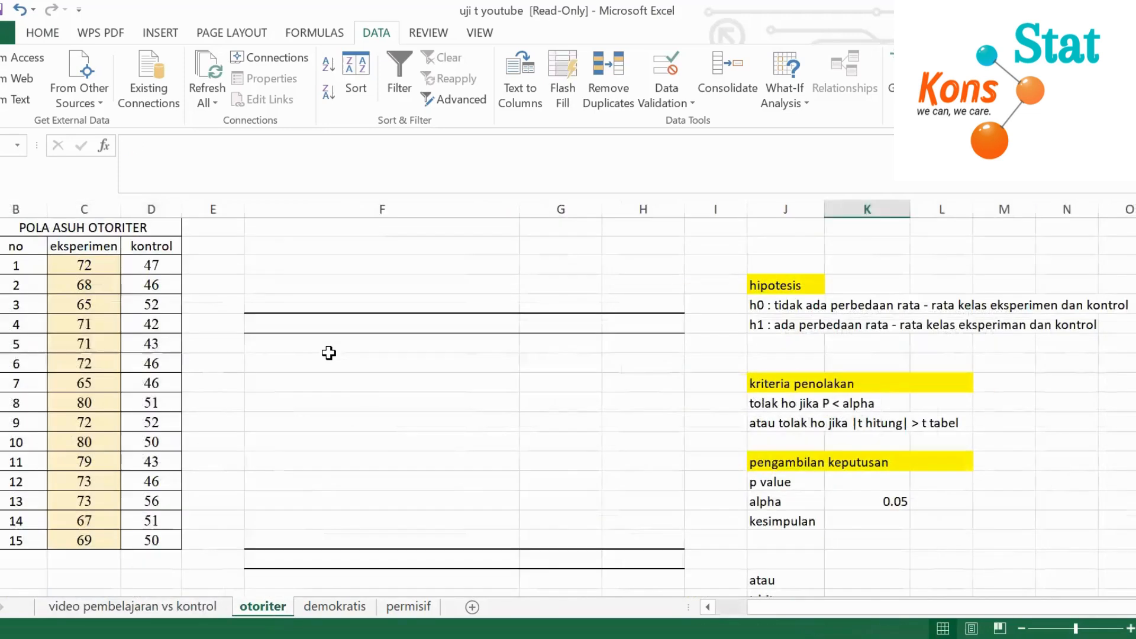
{"action": "left_click", "coordinate": [305, 260]}
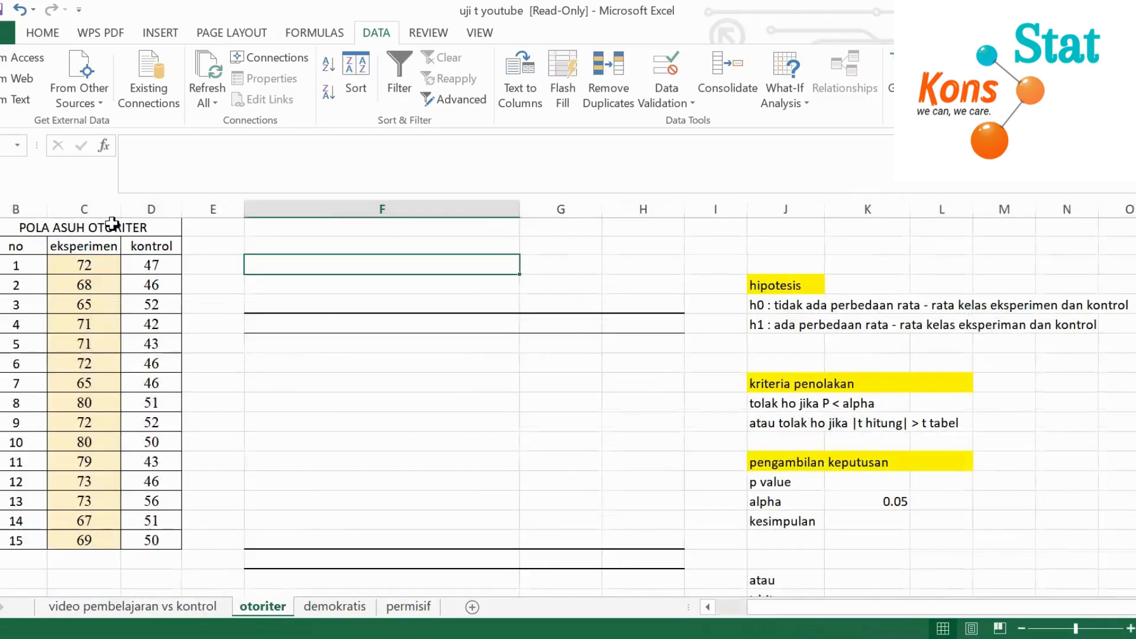
{"action": "left_click", "coordinate": [276, 362]}
{"action": "left_click", "coordinate": [200, 605]}
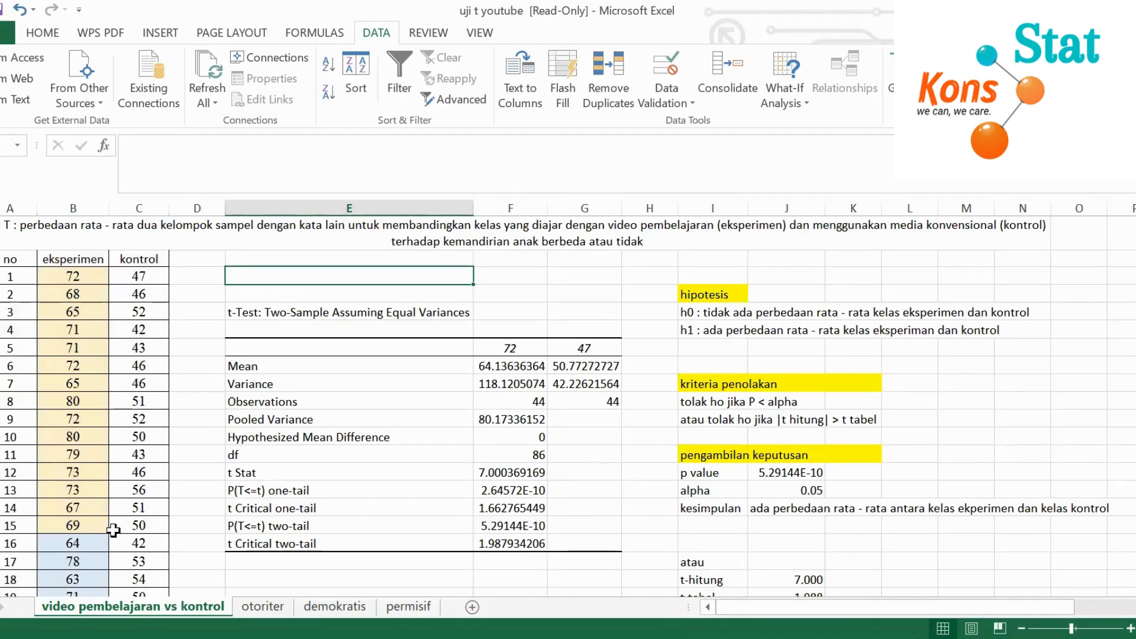
{"action": "left_click", "coordinate": [254, 606]}
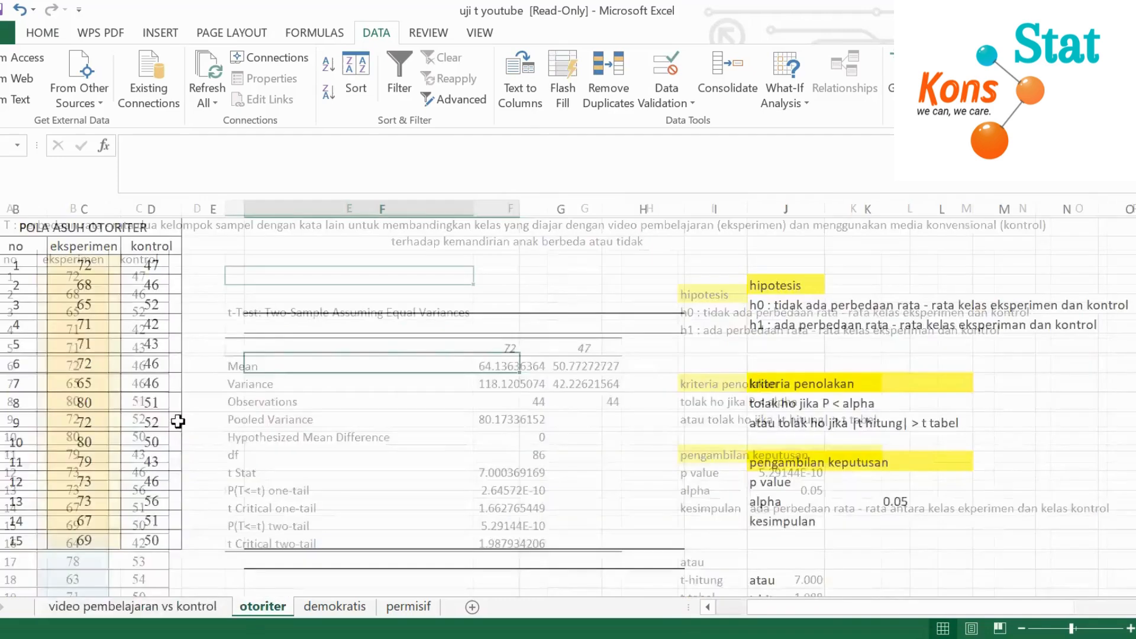
{"action": "left_click", "coordinate": [451, 376]}
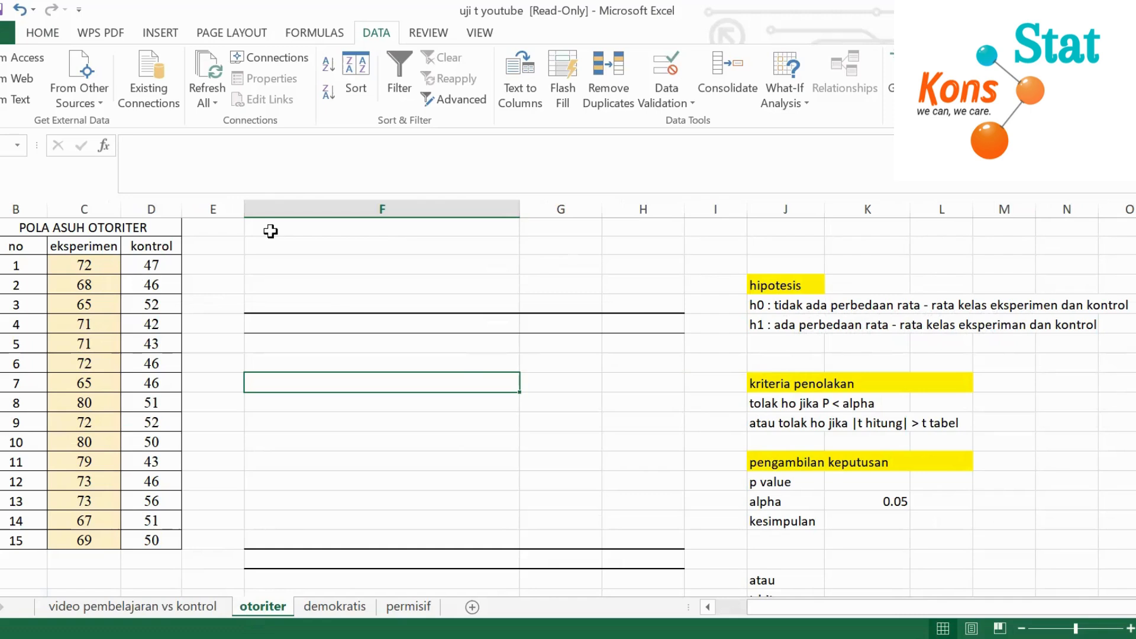
{"action": "left_click", "coordinate": [273, 278]}
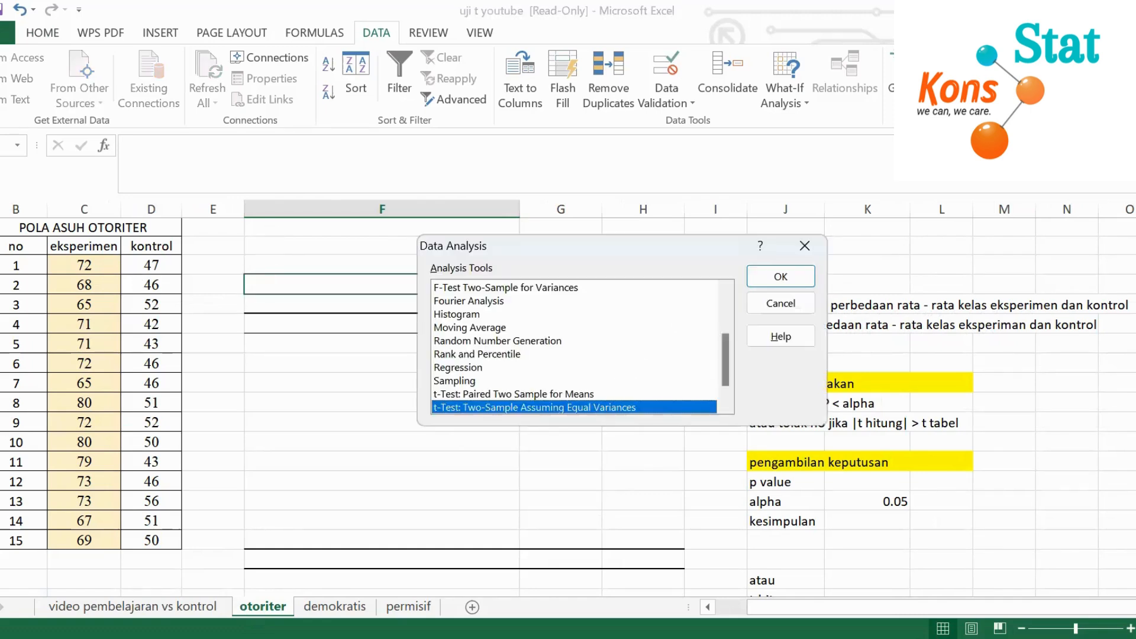
{"action": "left_click", "coordinate": [806, 248]}
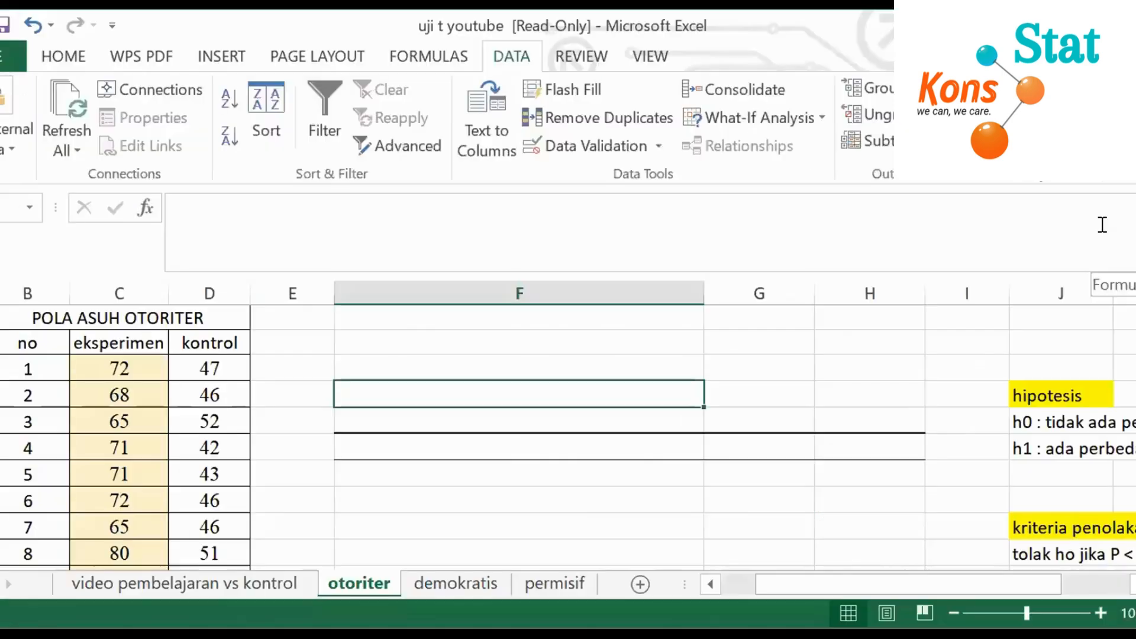
{"action": "left_click", "coordinate": [127, 145]}
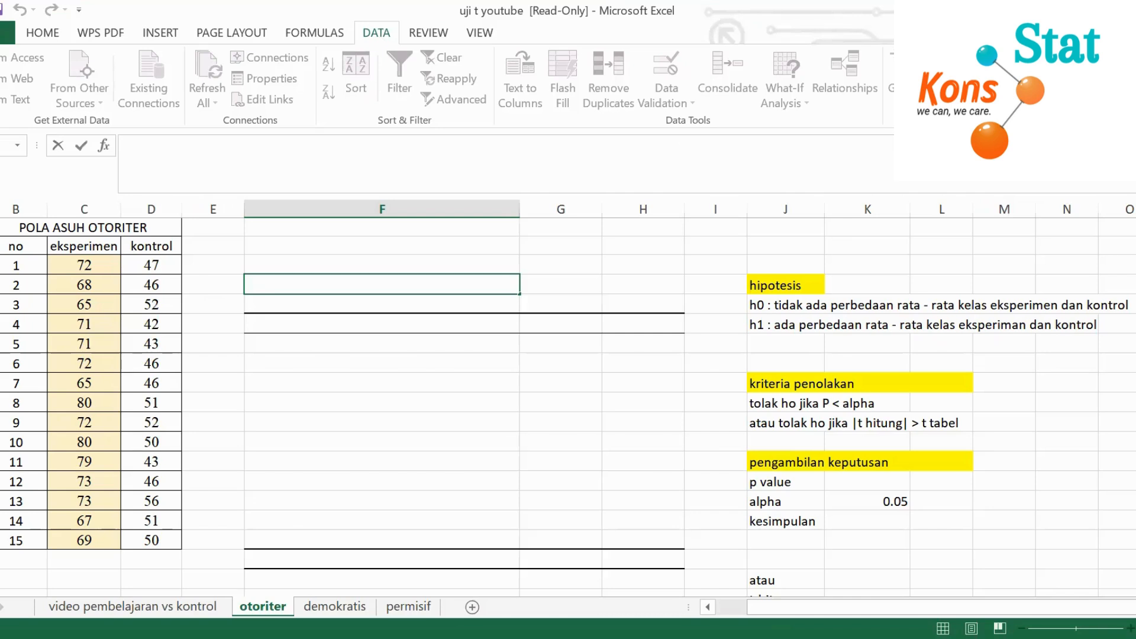
{"action": "left_click", "coordinate": [975, 496]}
{"action": "left_click", "coordinate": [1030, 384]}
Start a two-sample t-Test assuming equal variances and set the Variable 1 range to the eksperimen scores in C3:C17
{"action": "left_click", "coordinate": [351, 264]}
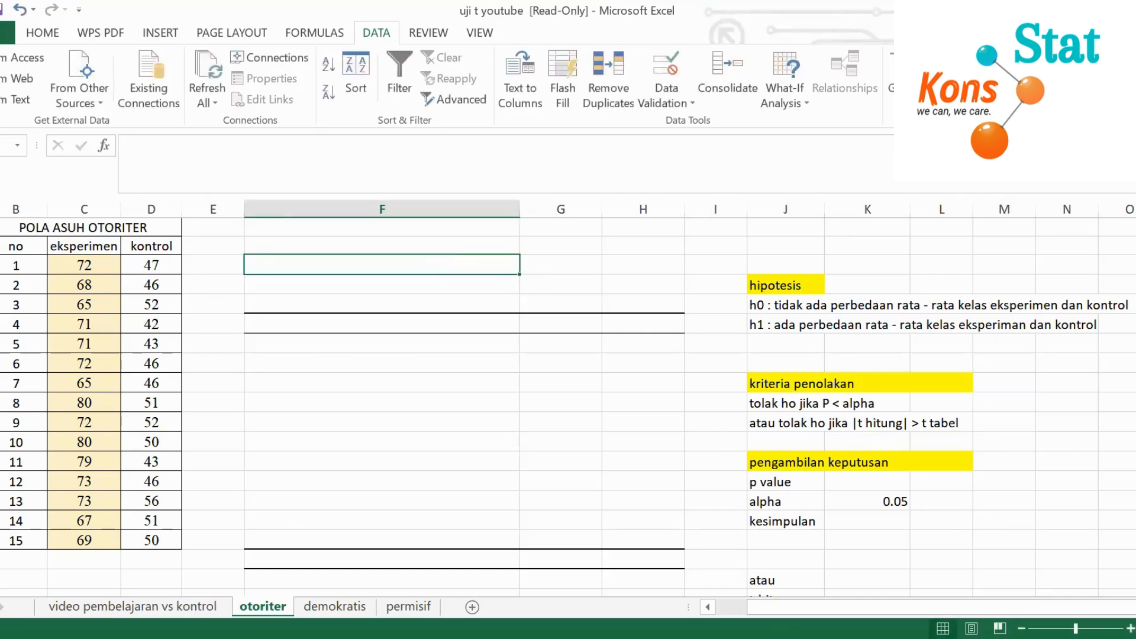
{"action": "scroll", "coordinate": [645, 377], "scroll_direction": "down", "scroll_amount": 1}
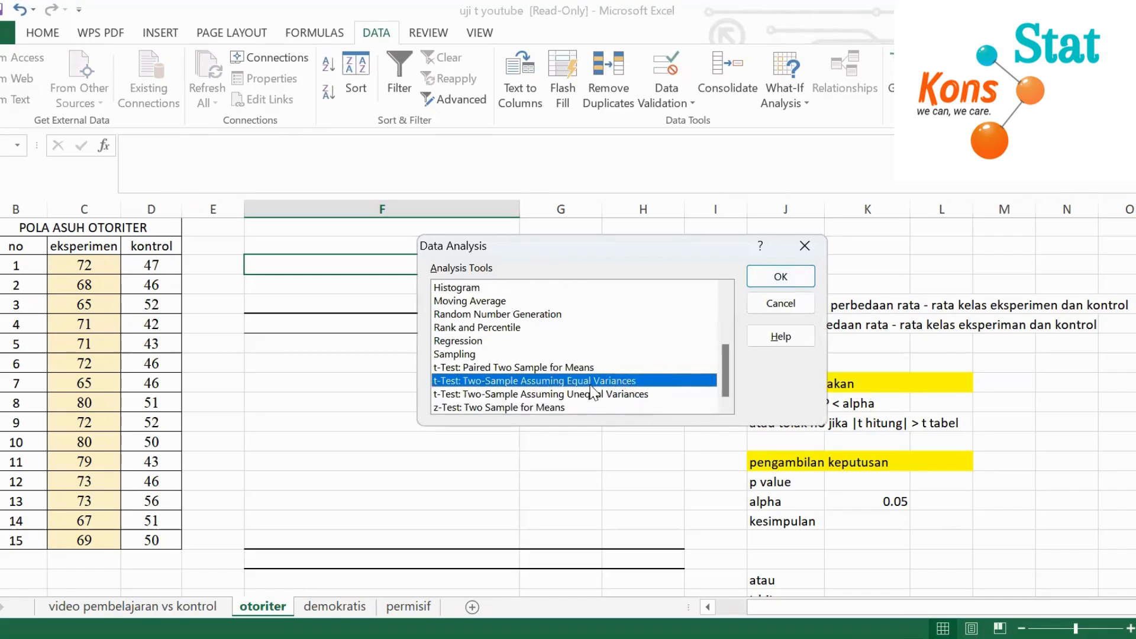
{"action": "left_click", "coordinate": [779, 272]}
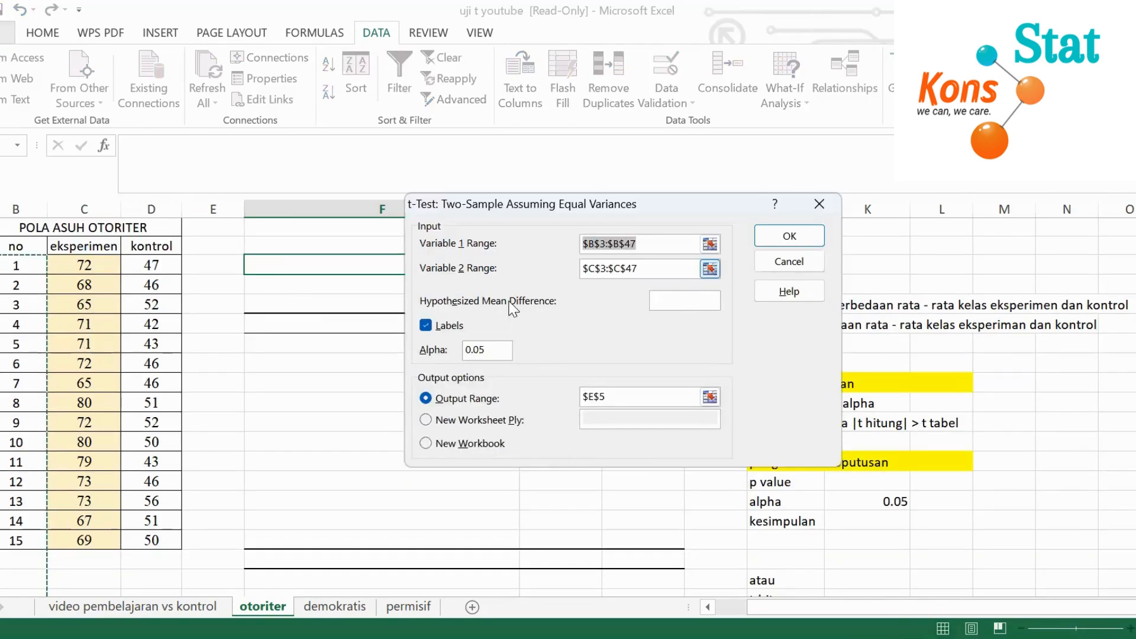
{"action": "left_click", "coordinate": [642, 245]}
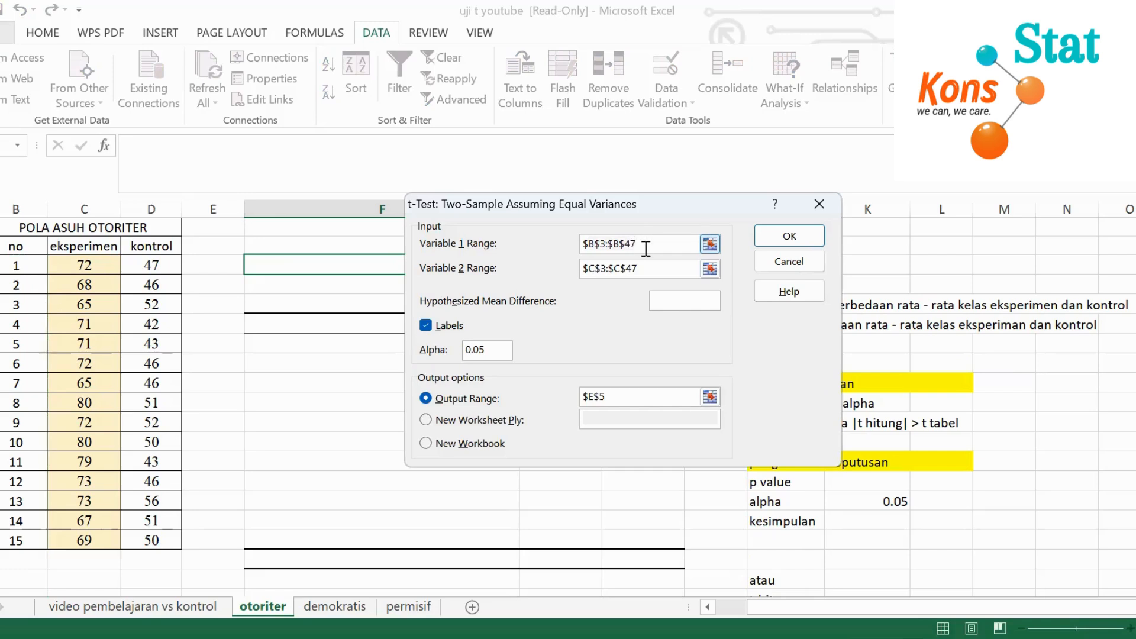
{"action": "left_click_drag", "start_coordinate": [646, 248], "coordinate": [589, 242]}
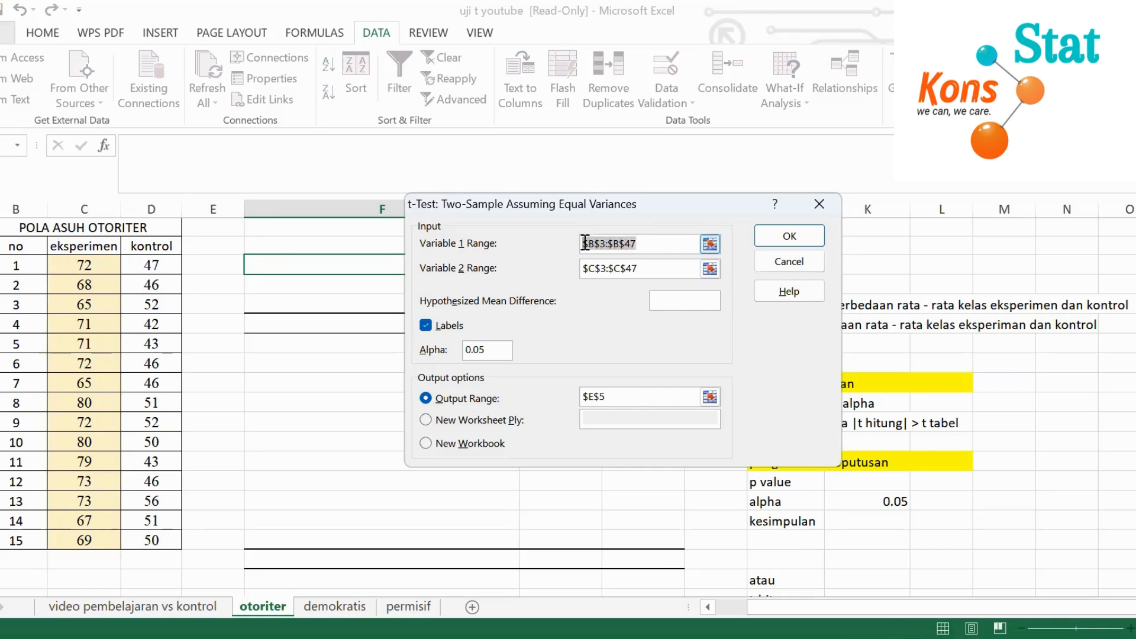
{"action": "key", "text": "BackSpace"}
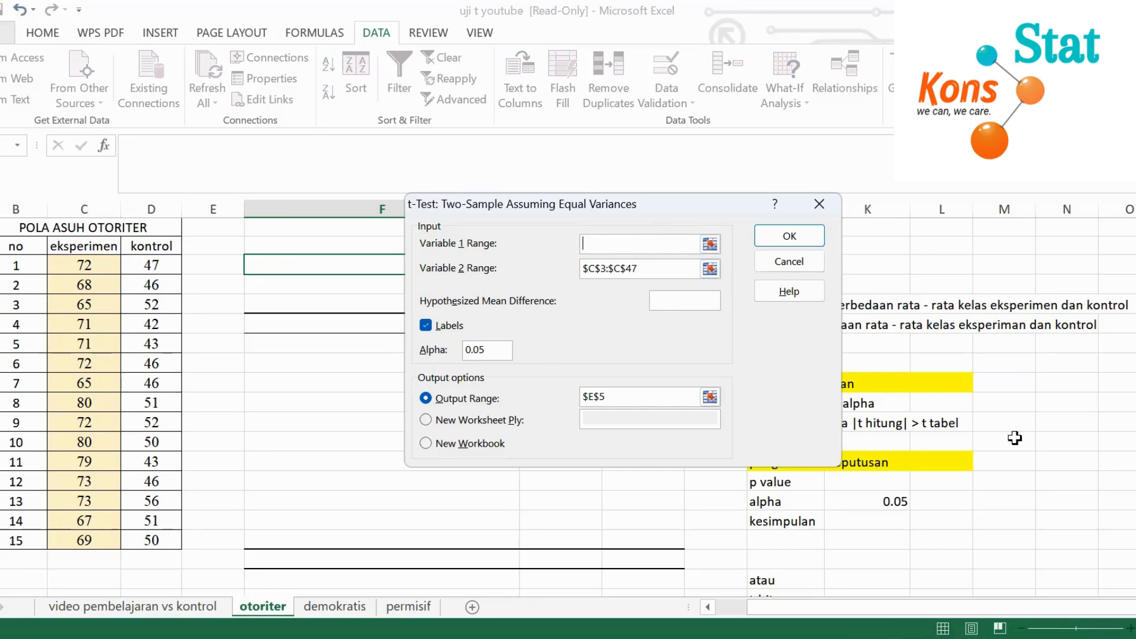
{"action": "left_click", "coordinate": [93, 264]}
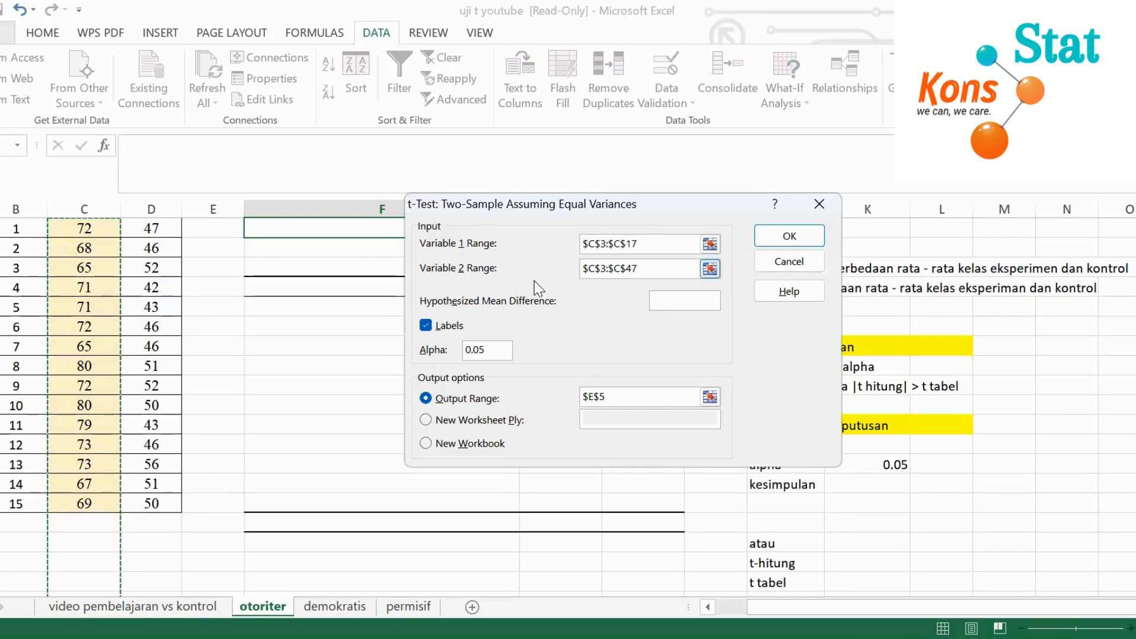
Replace the Variable 2 range with the kontrol scores in D3:D17
{"action": "left_click_drag", "start_coordinate": [638, 268], "coordinate": [584, 271]}
{"action": "key", "text": "BackSpace"}
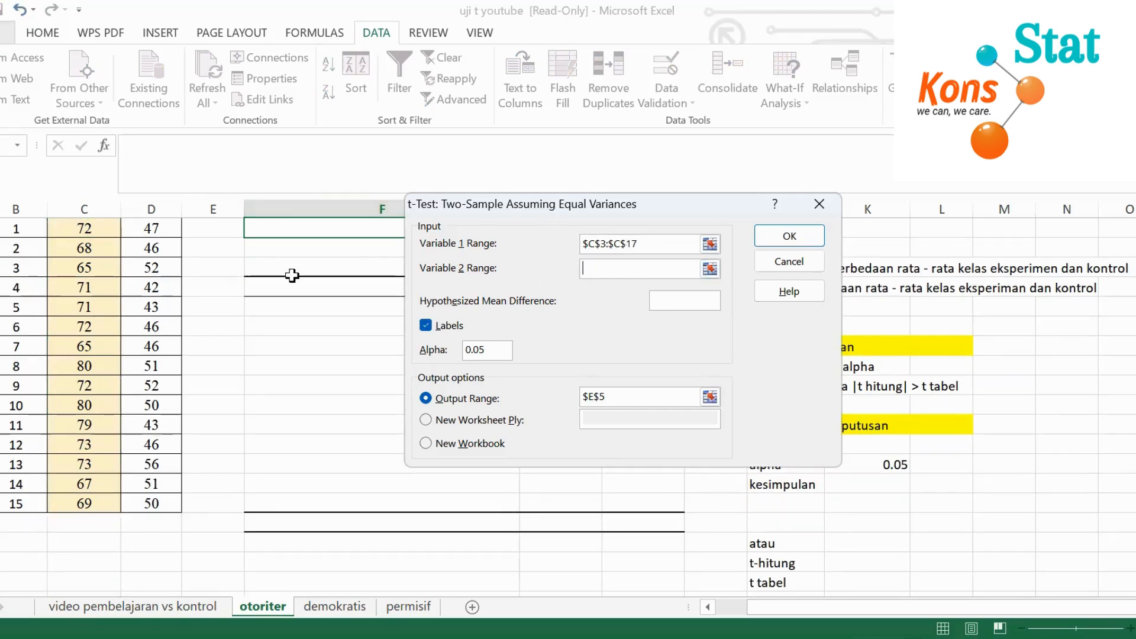
{"action": "scroll", "coordinate": [474, 275], "scroll_direction": "up", "scroll_amount": 1}
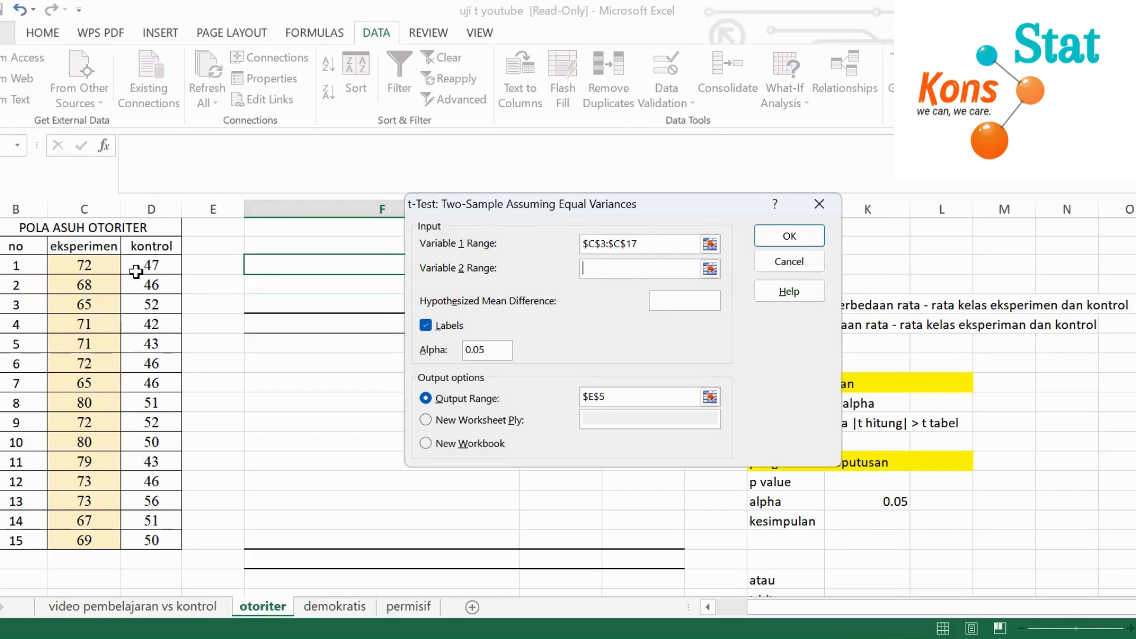
{"action": "left_click", "coordinate": [153, 265]}
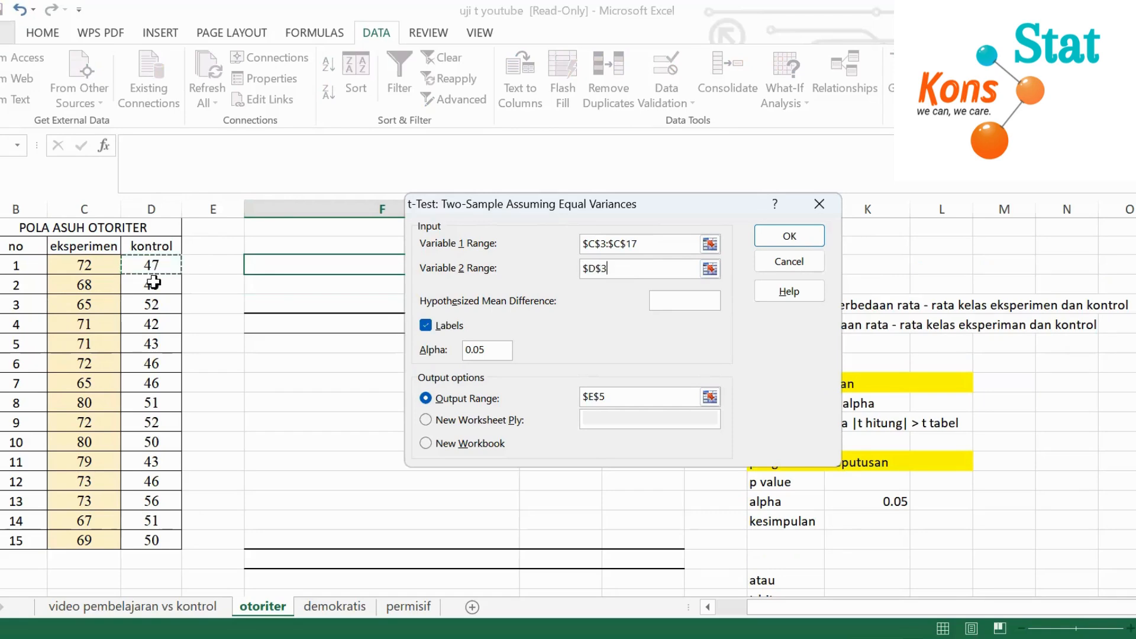
{"action": "left_click", "coordinate": [166, 540], "text": "shift"}
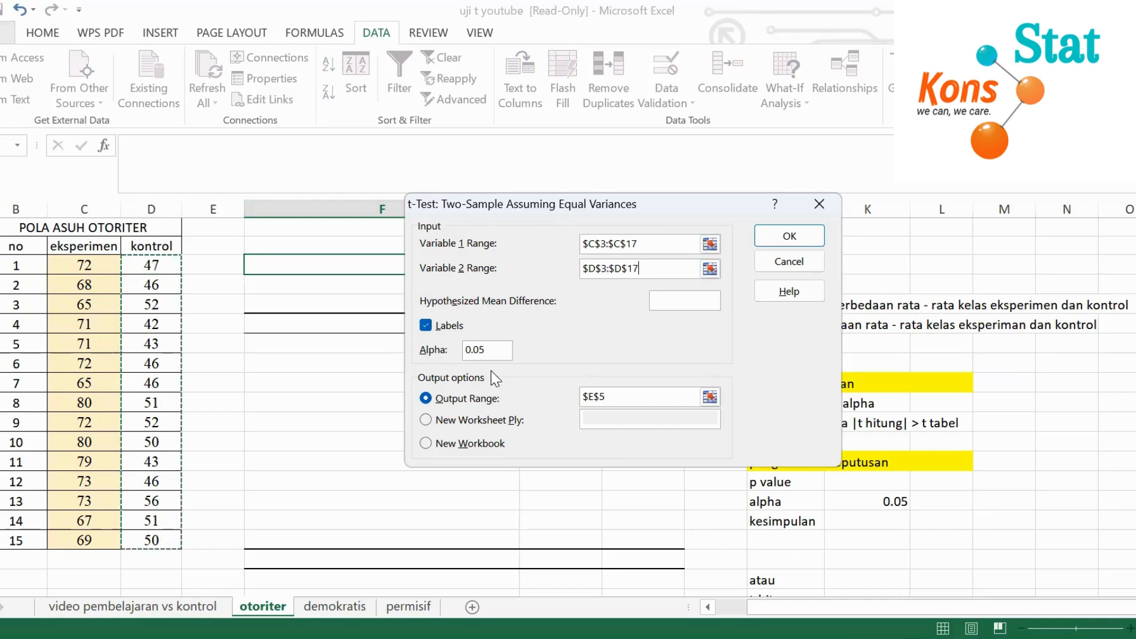
Set the output range to F3 and run the equal-variance t-test
{"action": "left_click", "coordinate": [622, 401]}
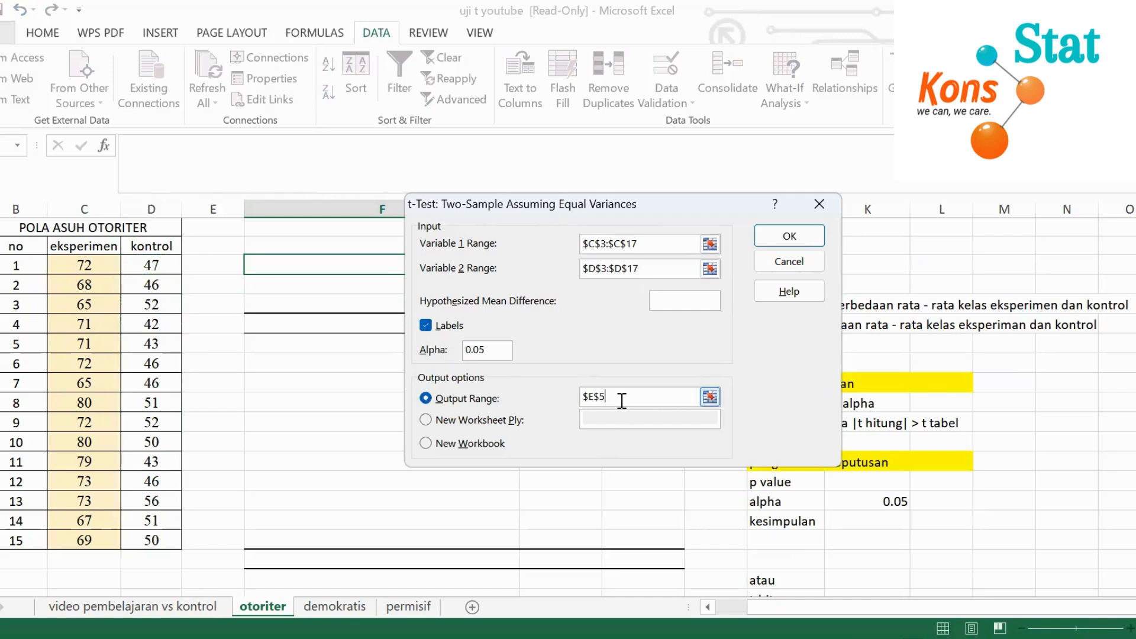
{"action": "left_click_drag", "start_coordinate": [606, 397], "coordinate": [583, 397]}
{"action": "key", "text": "BackSpace"}
{"action": "left_click", "coordinate": [302, 267]}
{"action": "left_click", "coordinate": [789, 235]}
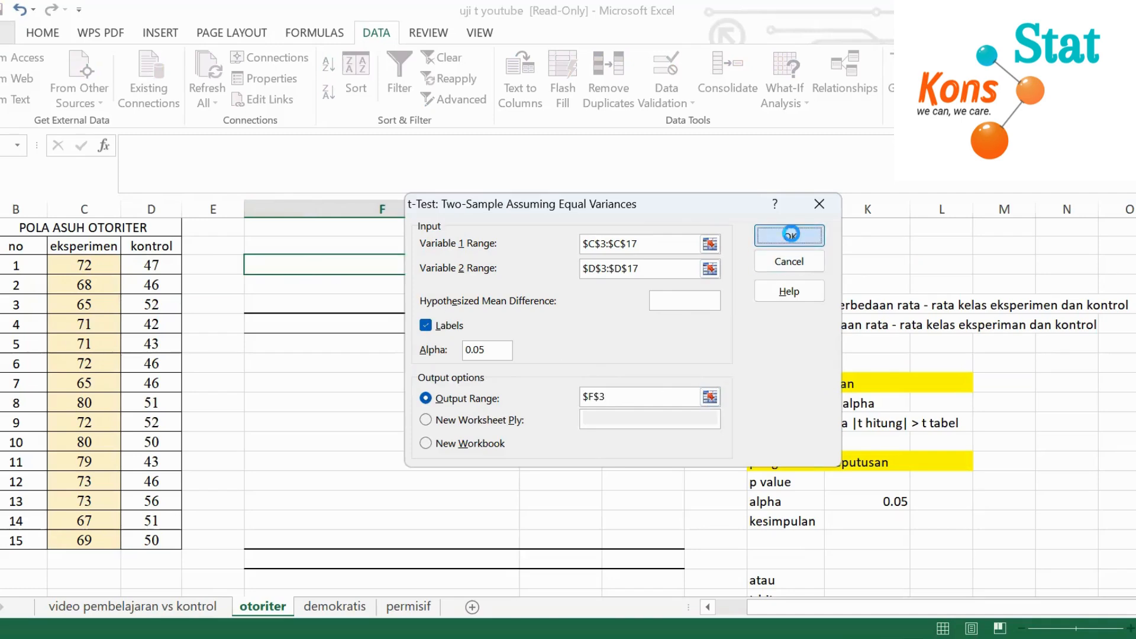
Format the t-test result values in columns G and H, from Mean to t Critical two-tail, to two decimal places
{"action": "left_click", "coordinate": [632, 443]}
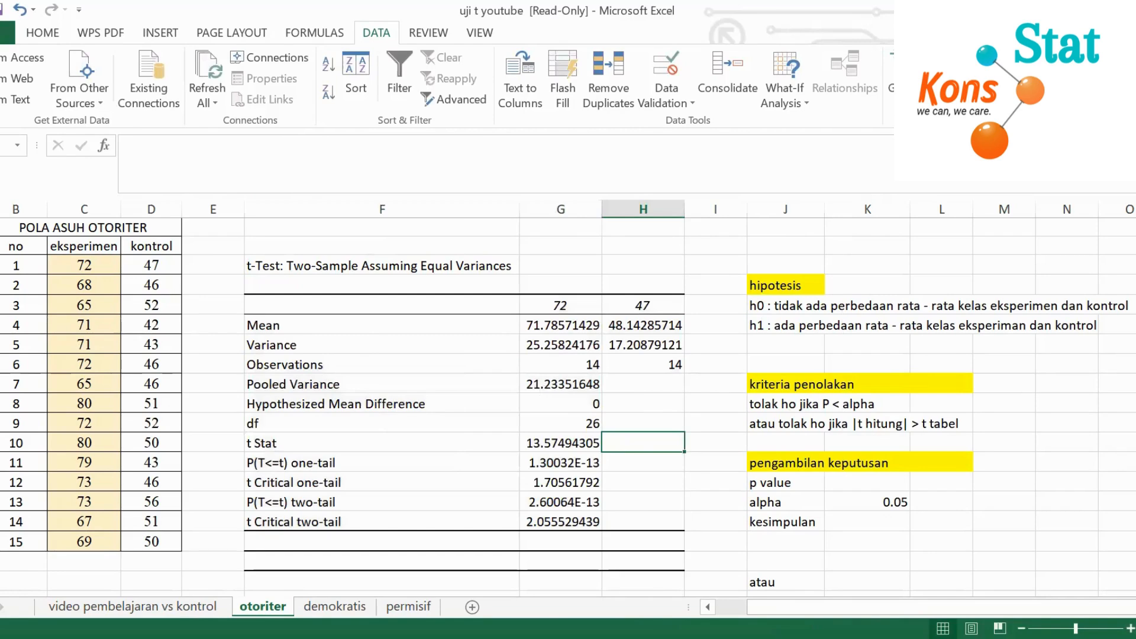
{"action": "left_click_drag", "start_coordinate": [536, 325], "coordinate": [632, 521]}
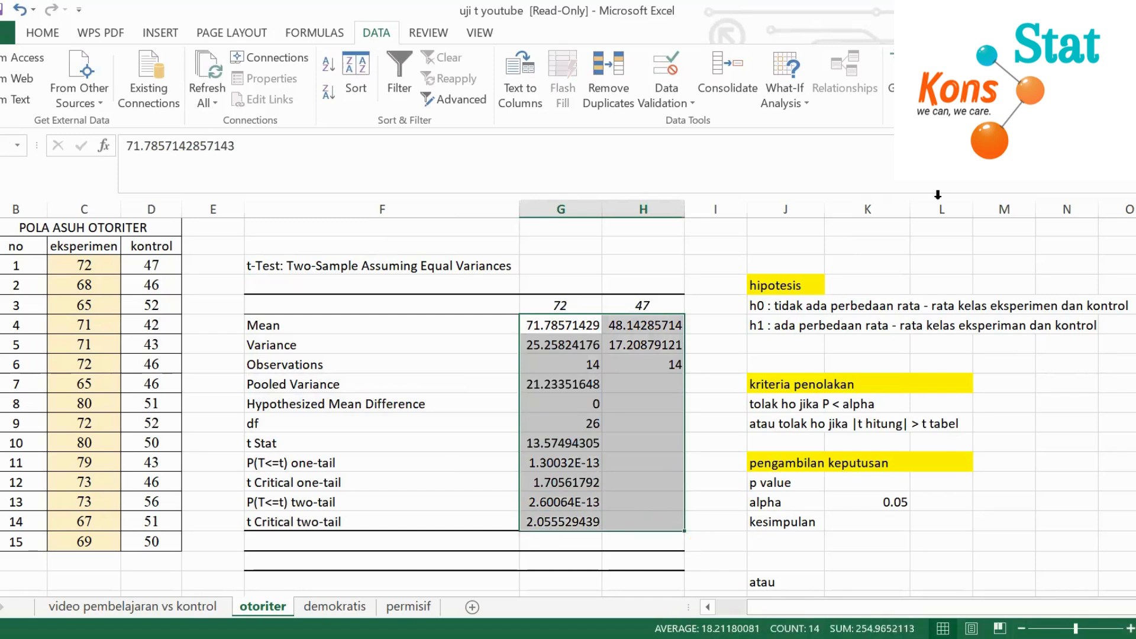
{"action": "left_click", "coordinate": [43, 33]}
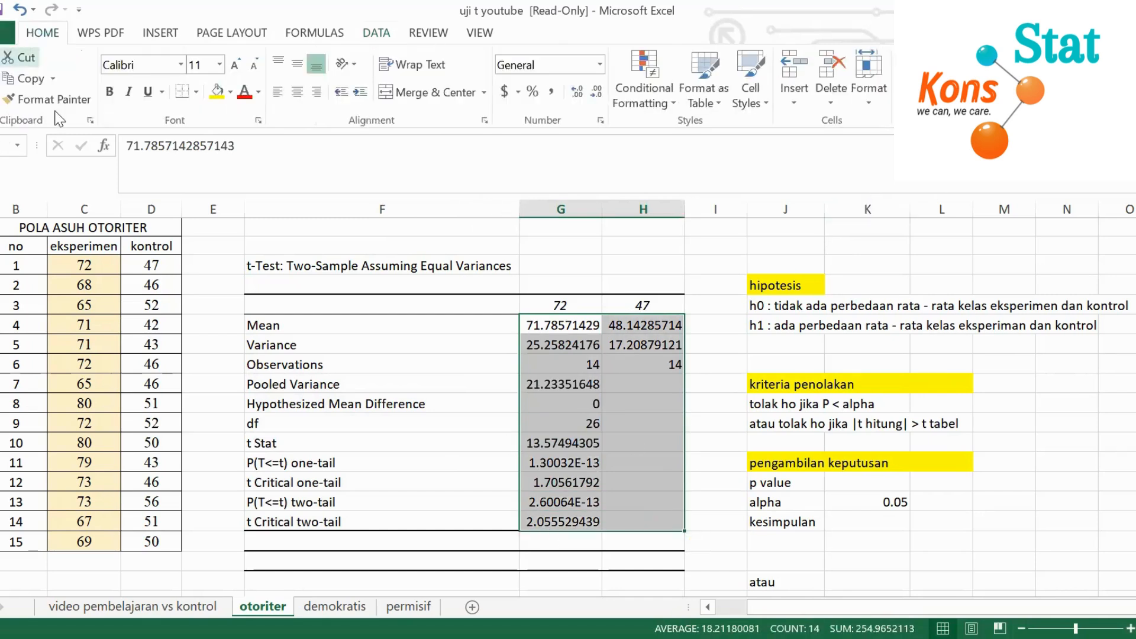
{"action": "left_click", "coordinate": [594, 95]}
{"action": "left_click", "coordinate": [593, 95]}
{"action": "left_click", "coordinate": [593, 95]}
{"action": "left_click", "coordinate": [594, 95]}
{"action": "left_click", "coordinate": [593, 95]}
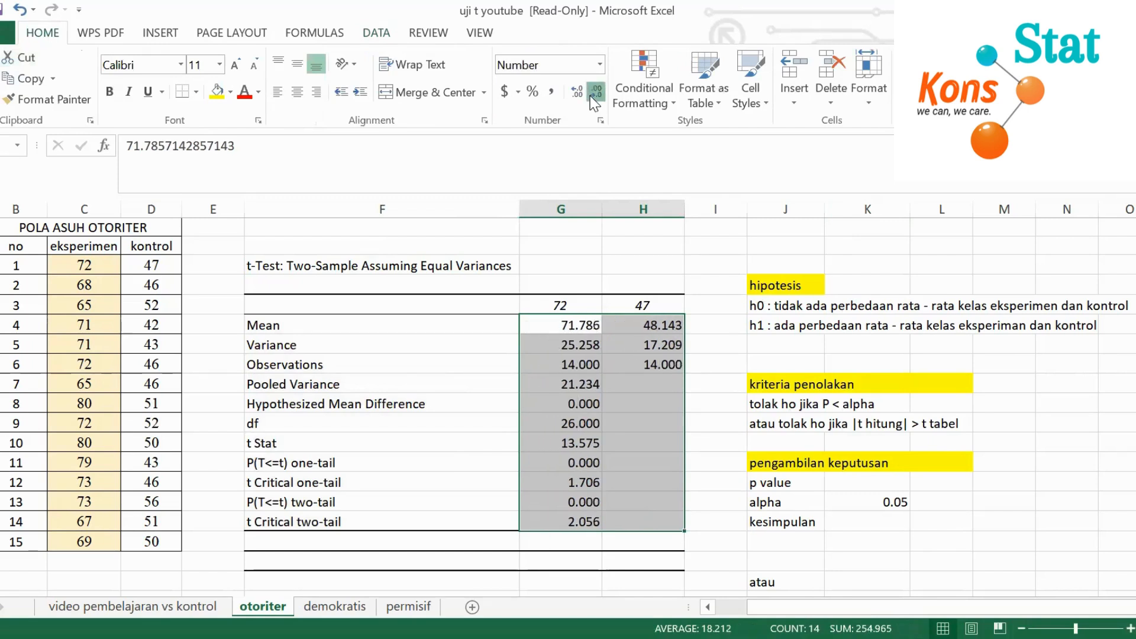
{"action": "left_click", "coordinate": [594, 94]}
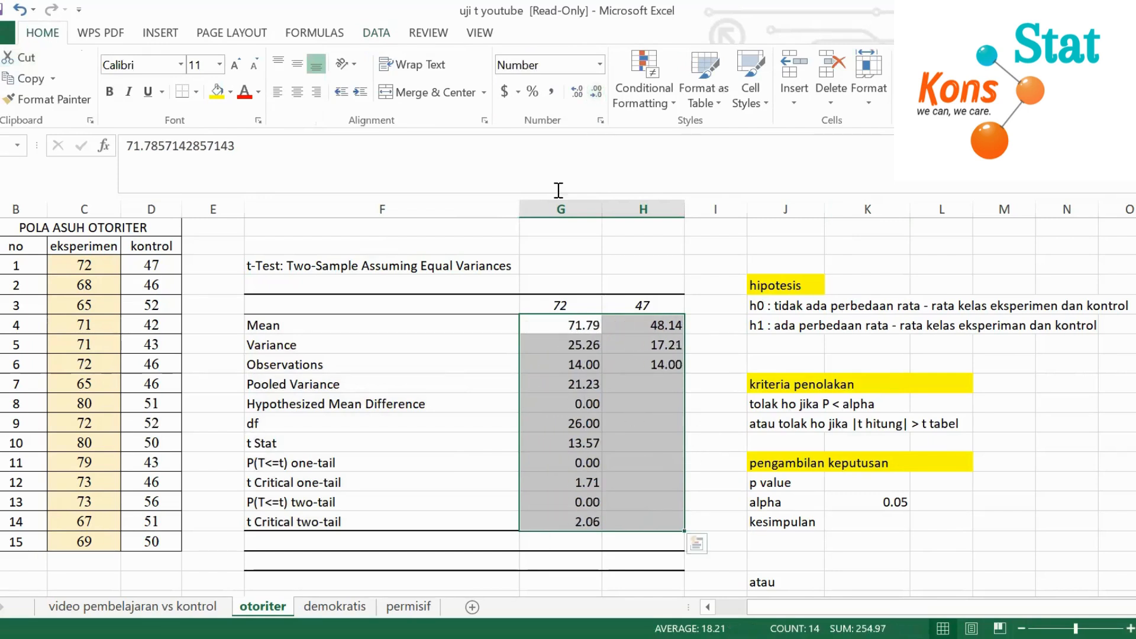
Centre the t-test result values horizontally and narrow column F to fit its labels
{"action": "left_click", "coordinate": [297, 101]}
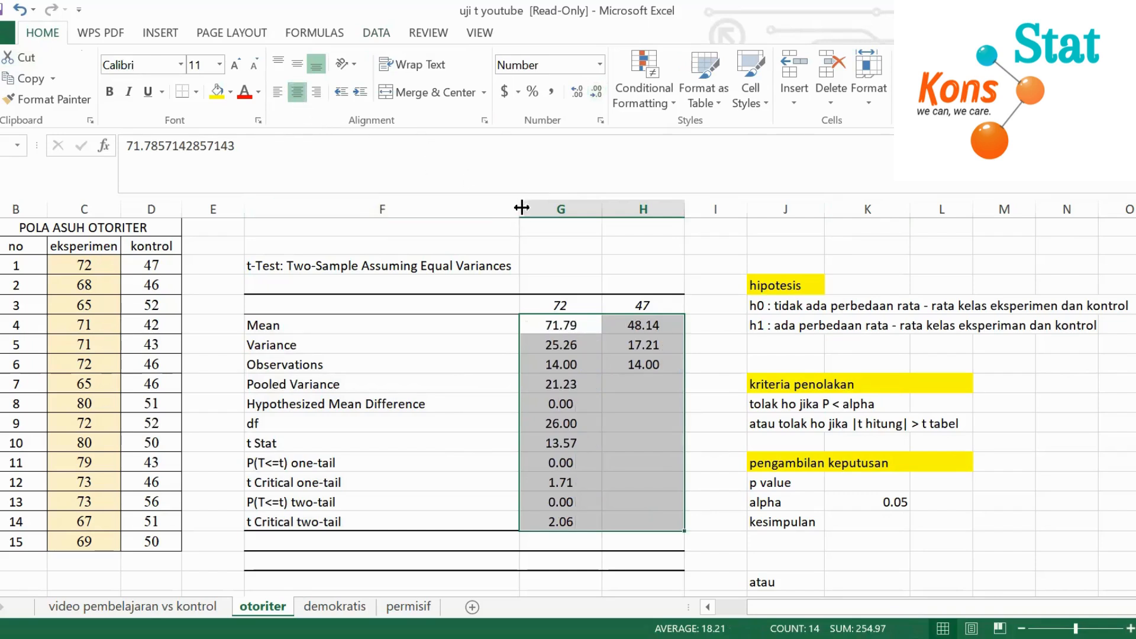
{"action": "left_click_drag", "start_coordinate": [521, 206], "coordinate": [444, 208]}
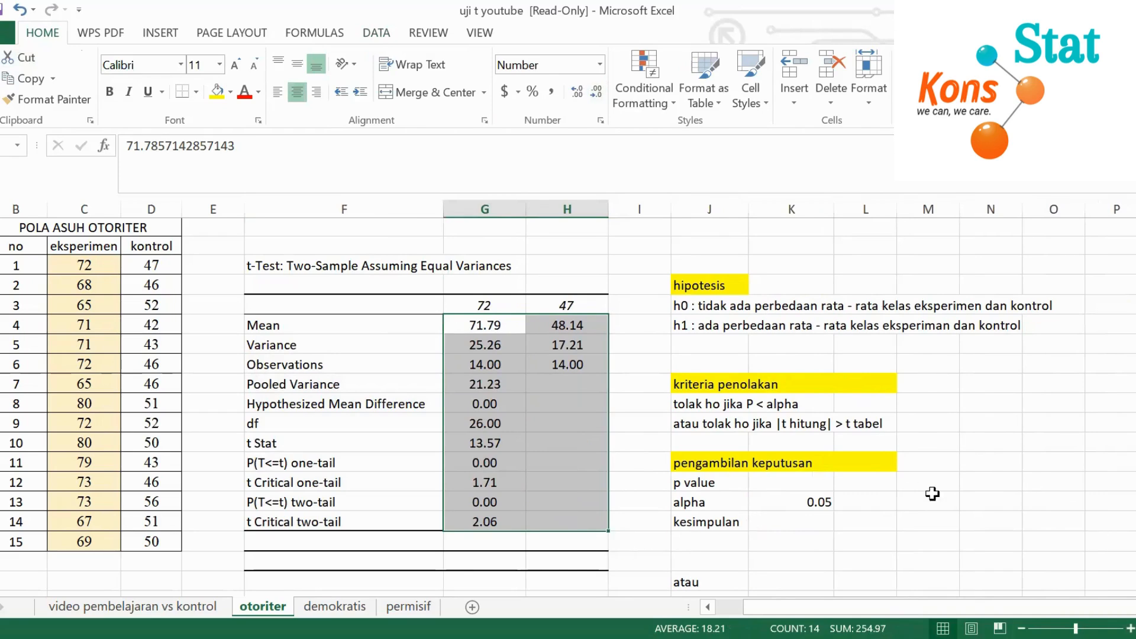
{"action": "left_click", "coordinate": [968, 502]}
Fill the p value cell under pengambilan keputusan with a formula referencing the P(T<=t) two-tail result
{"action": "scroll", "coordinate": [819, 433], "scroll_direction": "down", "scroll_amount": 1}
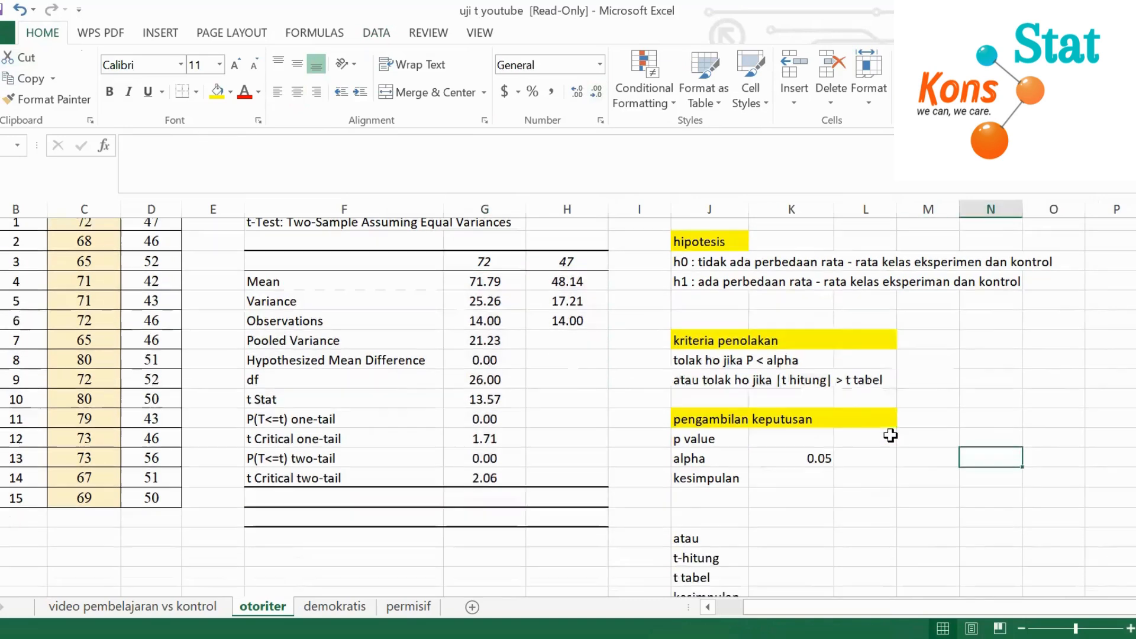
{"action": "scroll", "coordinate": [832, 393], "scroll_direction": "up", "scroll_amount": 1}
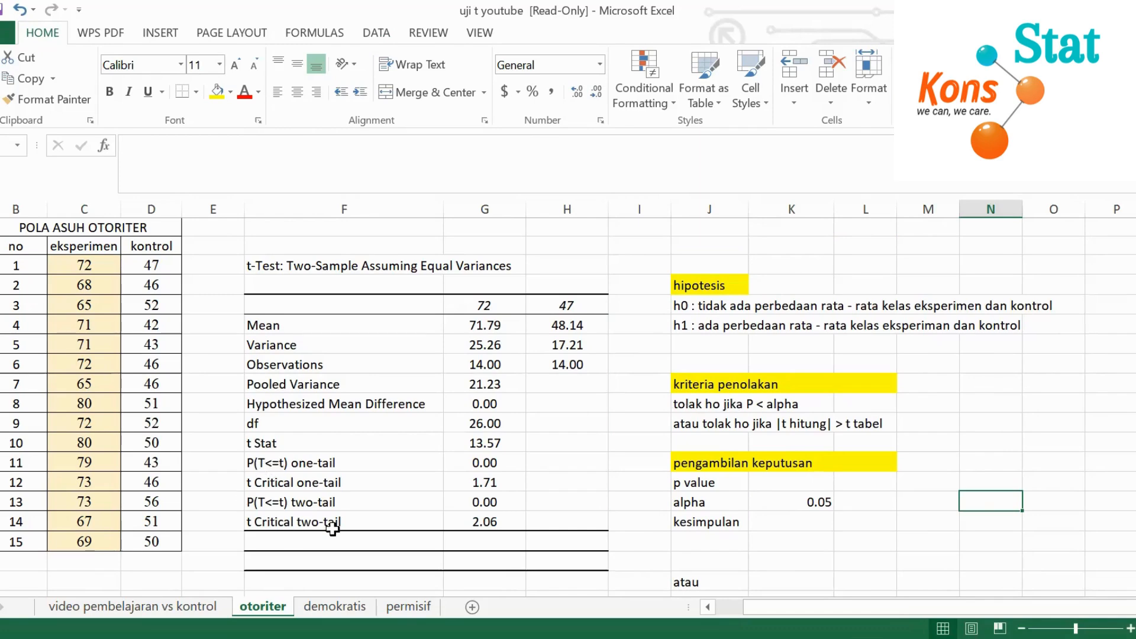
{"action": "left_click", "coordinate": [318, 505]}
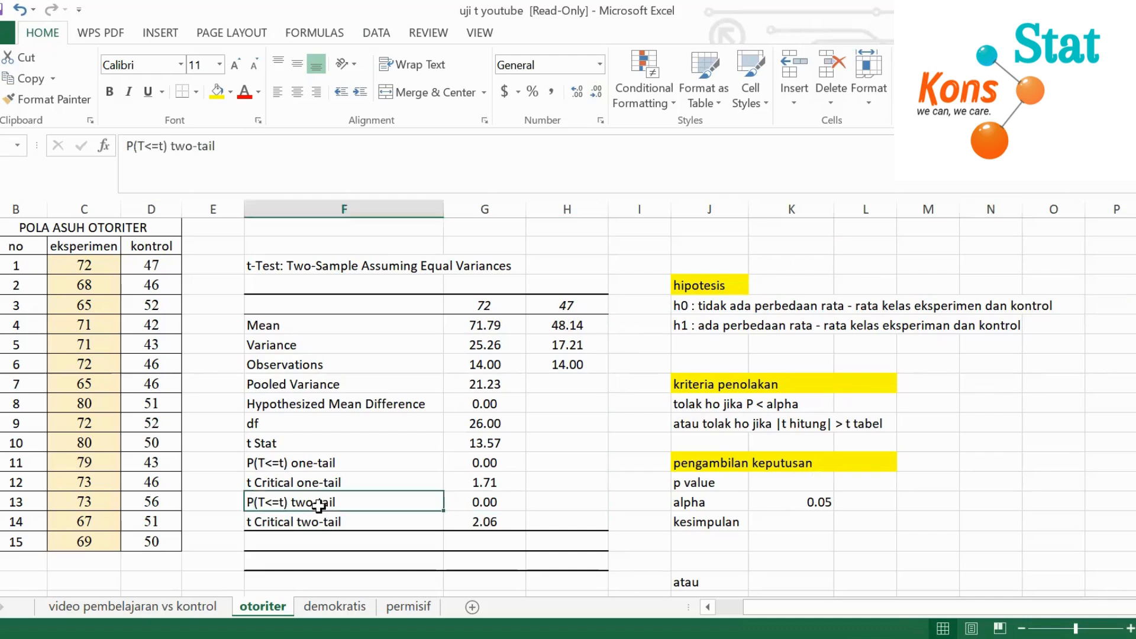
{"action": "left_click", "coordinate": [792, 481]}
{"action": "type", "text": "="}
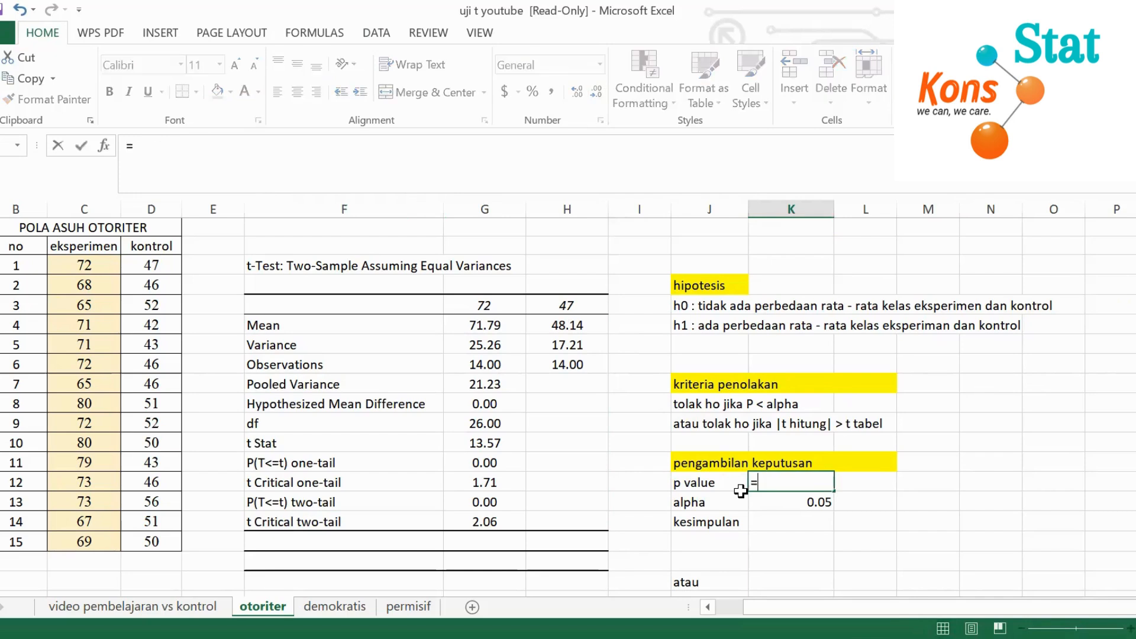
{"action": "left_click", "coordinate": [476, 502]}
{"action": "key", "text": "Return"}
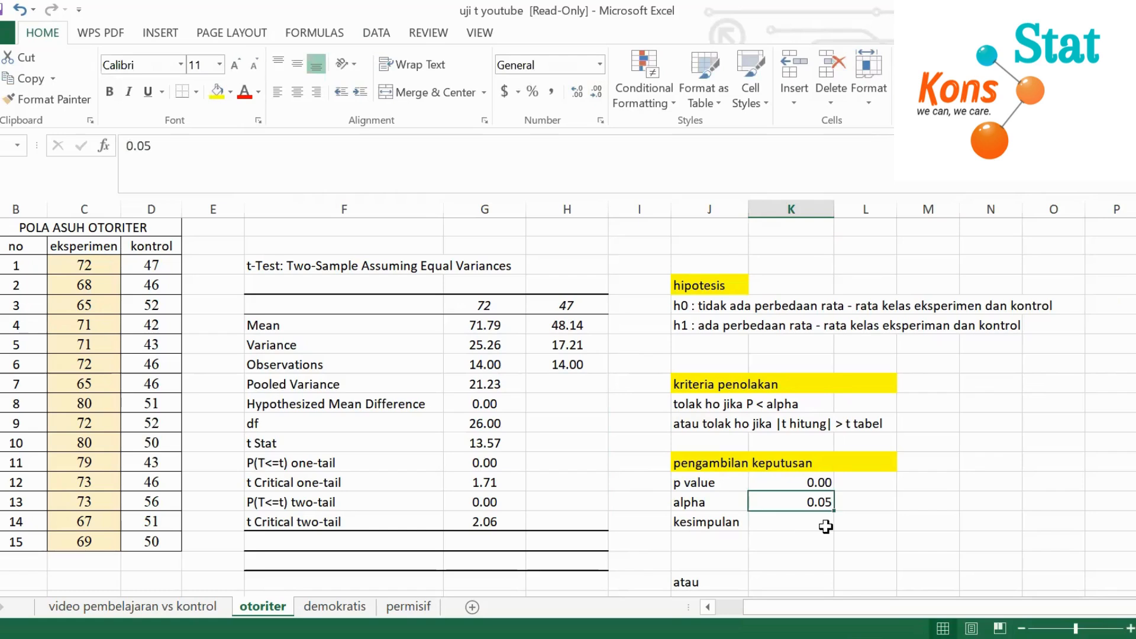
Enter the p-value kesimpulan as "ada perbedaan rata - rata antara kelas ekperimen dan kelas kontrol untuk pola asuh orang tua yang otoriter"
{"action": "left_click", "coordinate": [785, 525]}
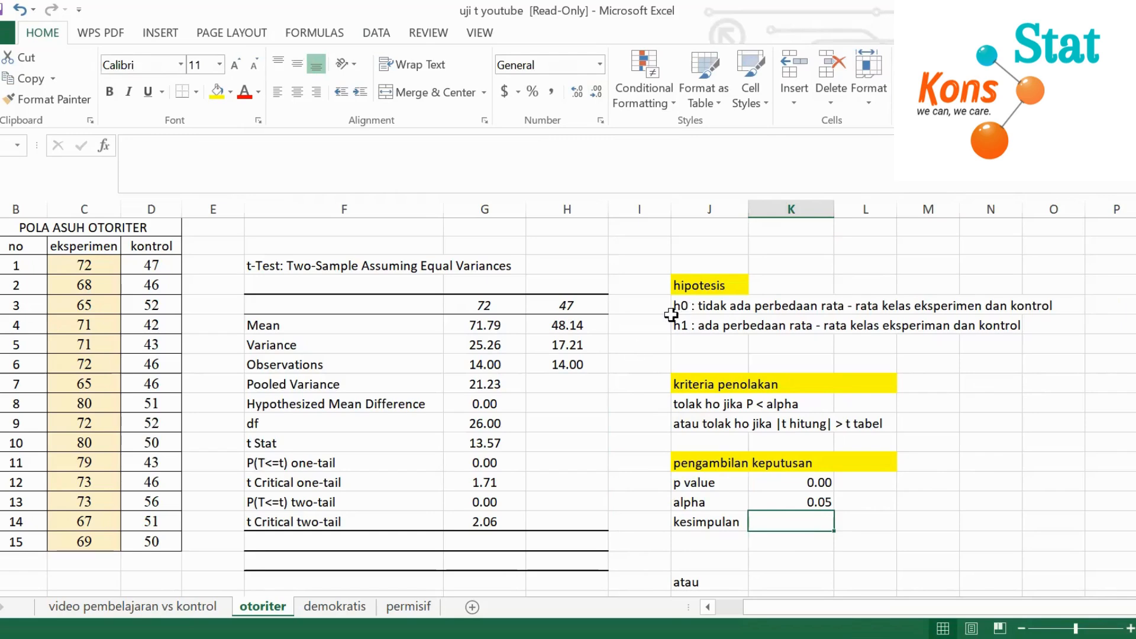
{"action": "type", "text": "ada "}
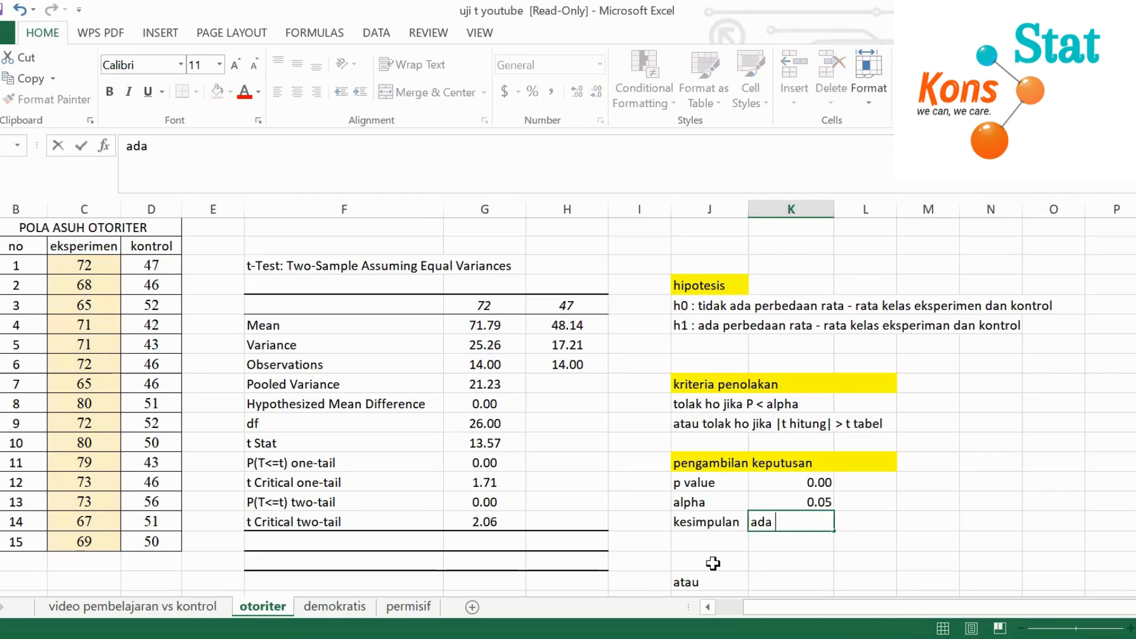
{"action": "type", "text": "perbedaan r"}
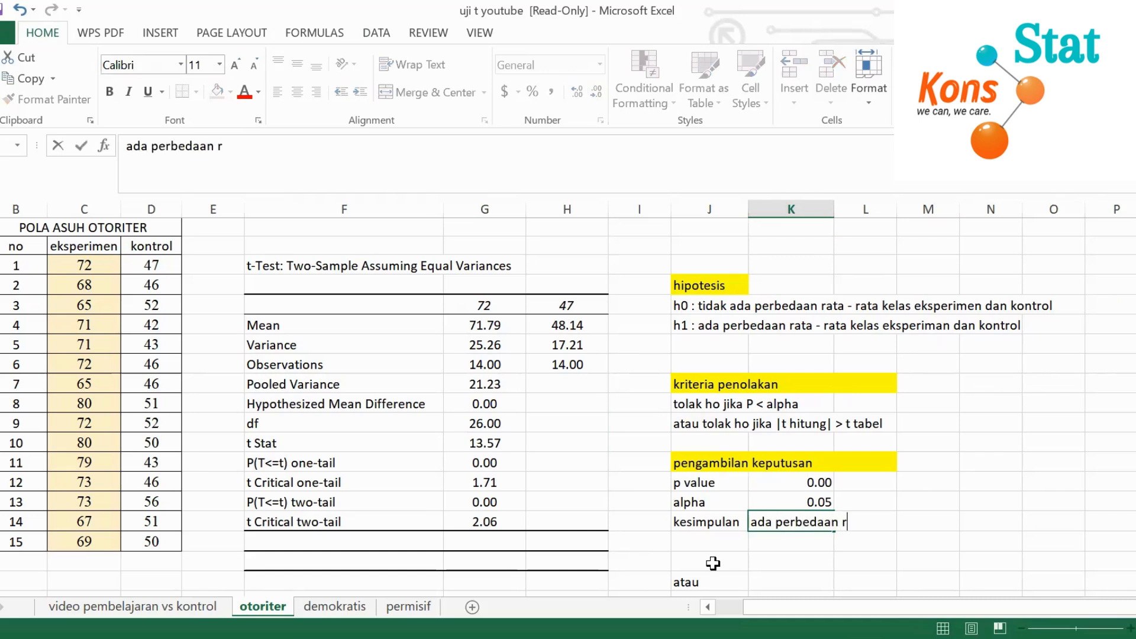
{"action": "type", "text": "ata - rata"}
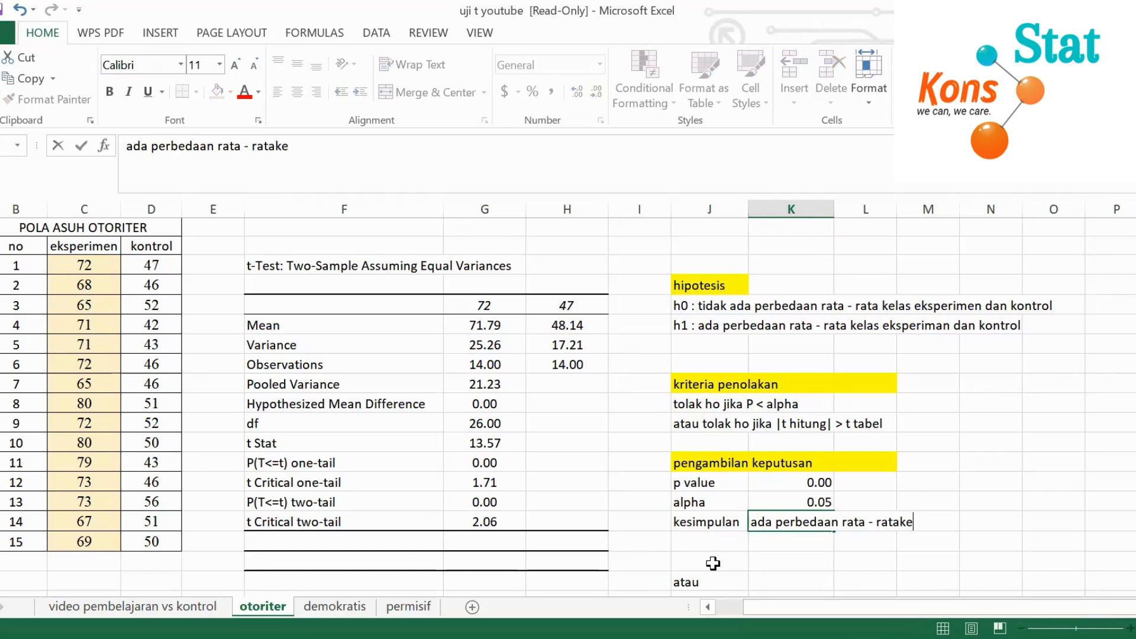
{"action": "type", "text": "antara kelas ek"}
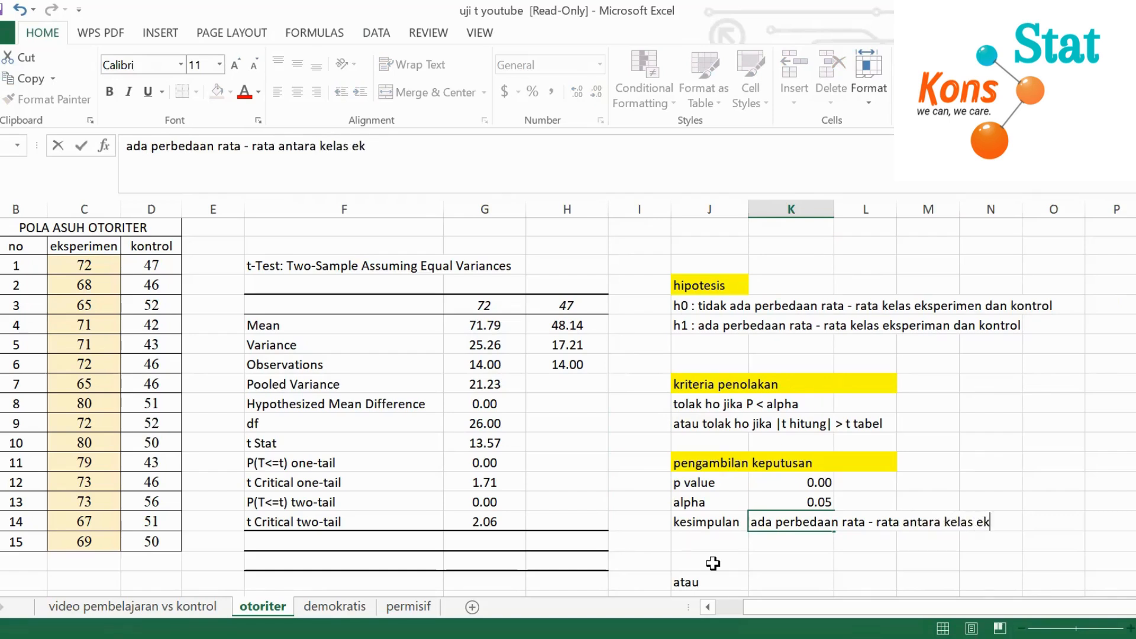
{"action": "type", "text": "perimen"}
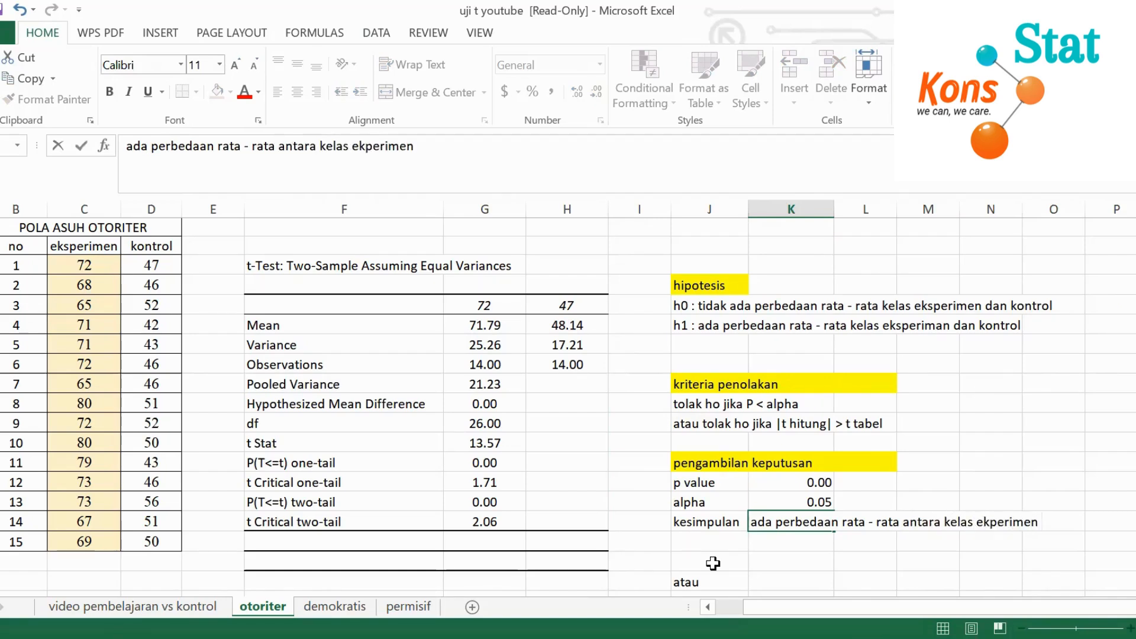
{"action": "type", "text": " dan kelas kontr"}
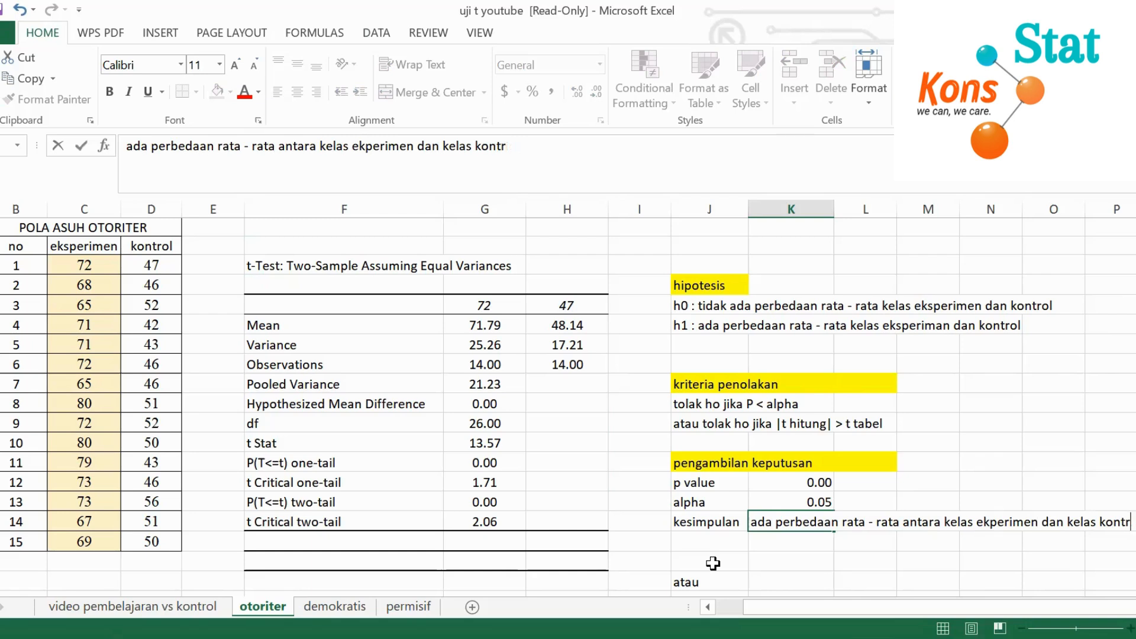
{"action": "type", "text": "ol untuk pol"}
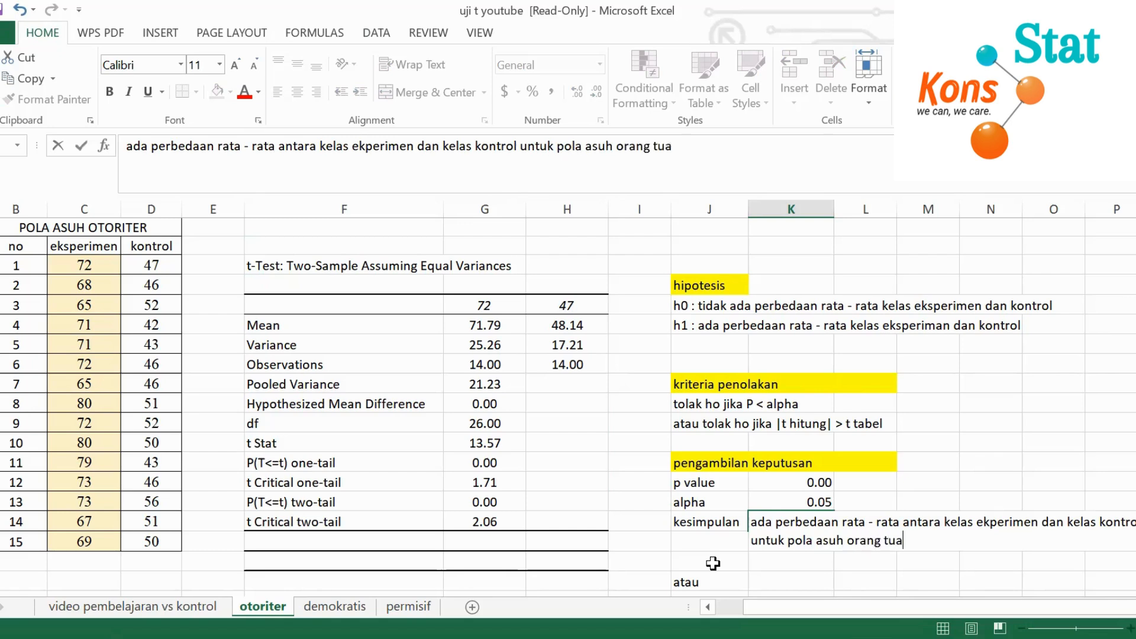
{"action": "type", "text": "a asuh orang tua yang otoriter"}
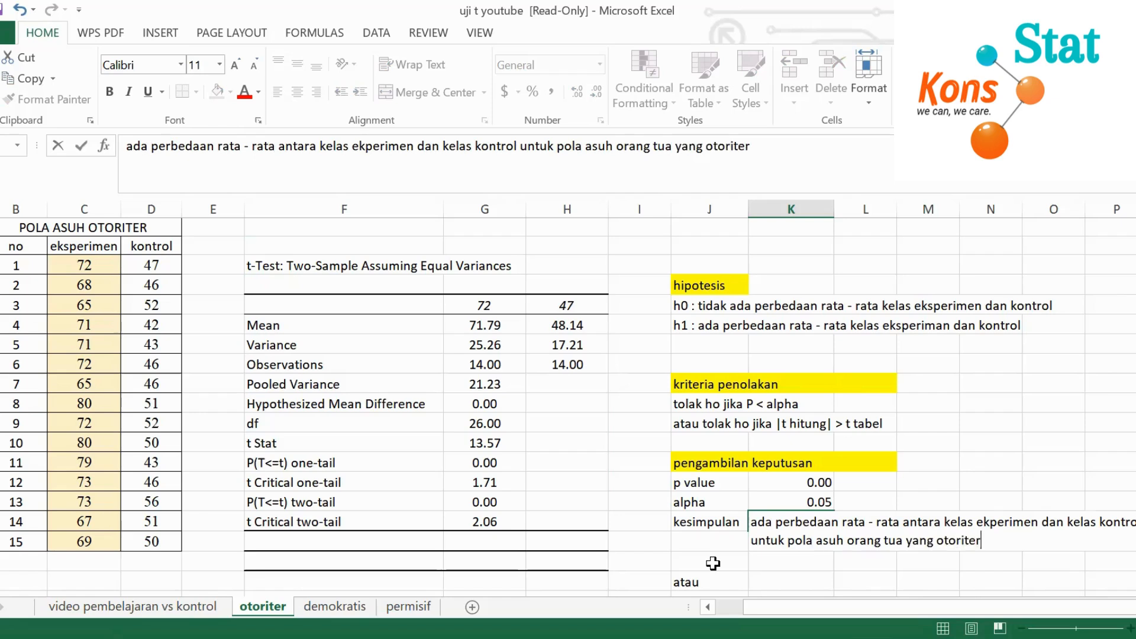
{"action": "key", "text": "Return"}
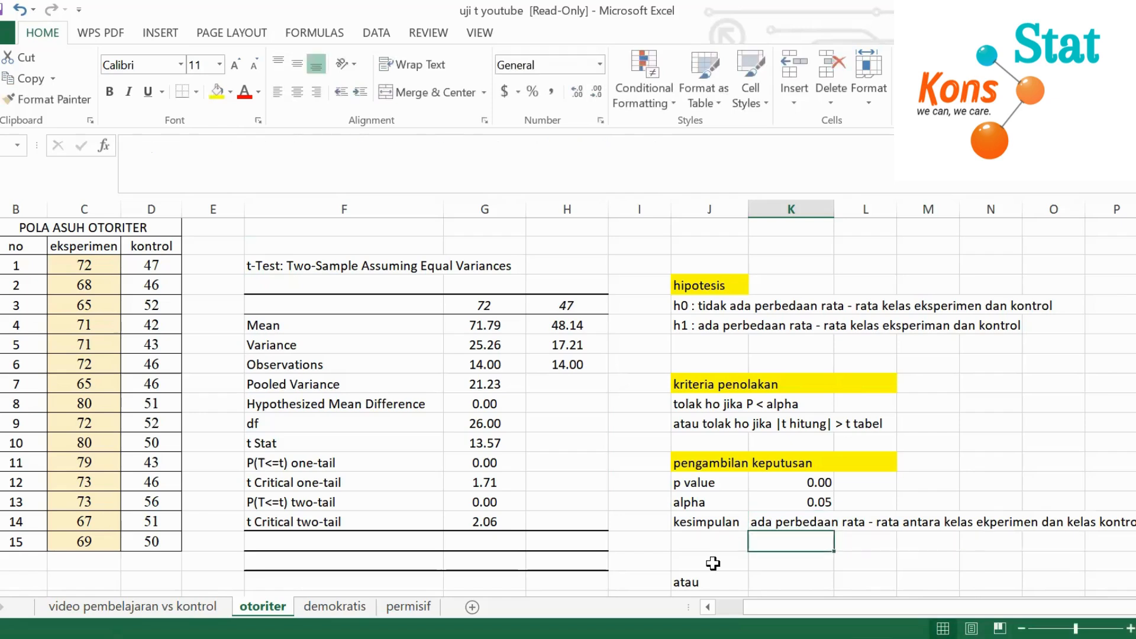
Merge and centre the kesimpulan cell with the two cells below it, wrap its text, and widen column K to fit the conclusion
{"action": "left_click", "coordinate": [759, 523]}
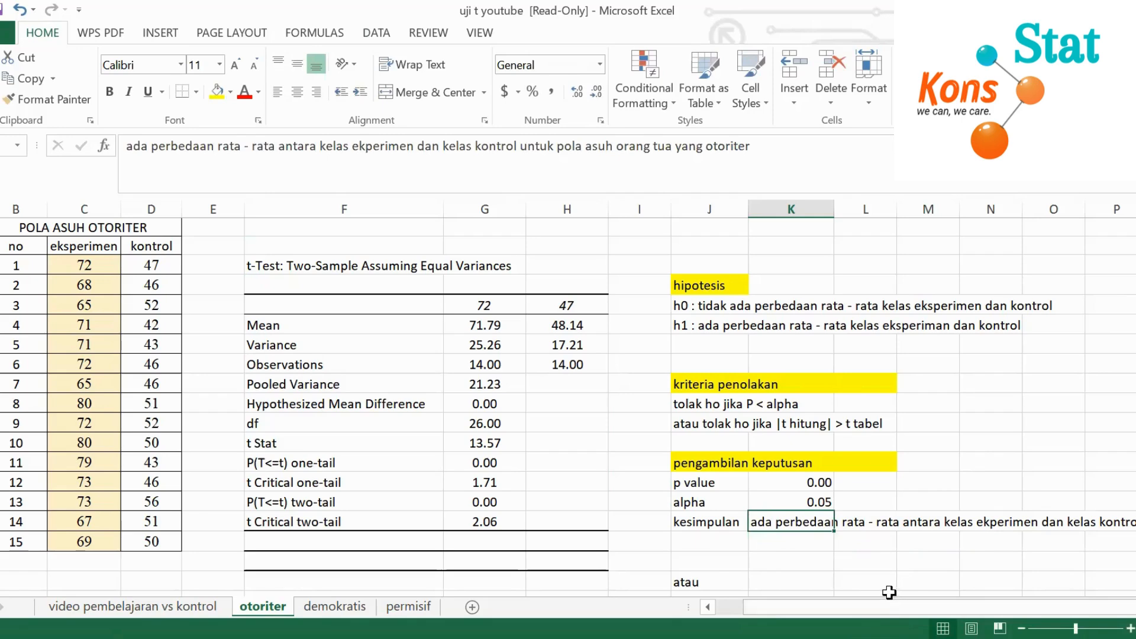
{"action": "left_click", "coordinate": [1133, 607]}
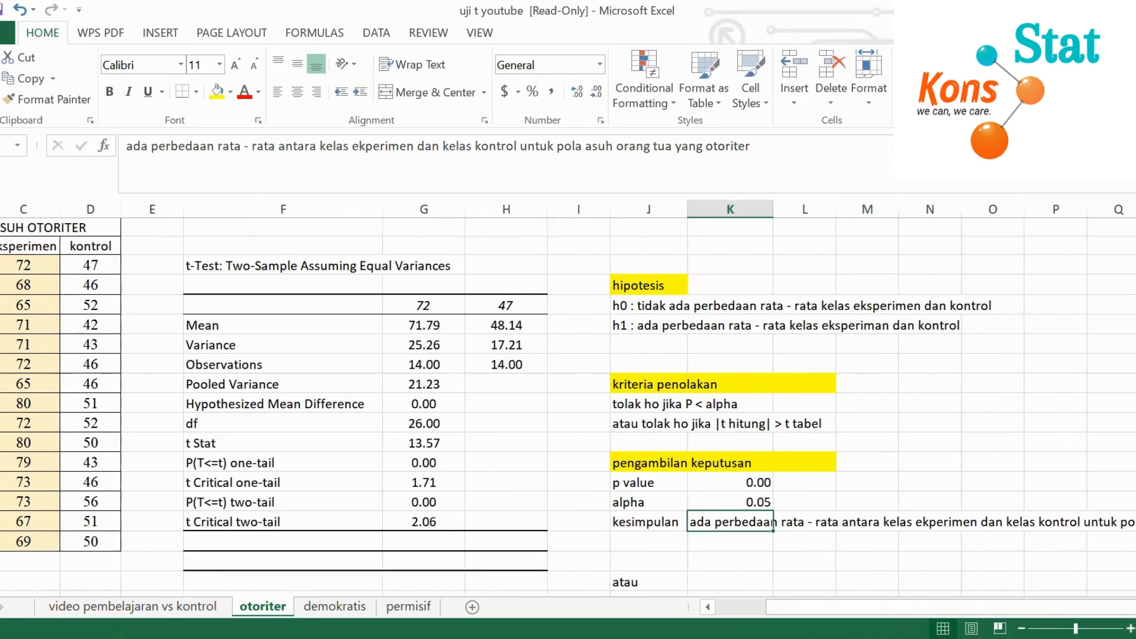
{"action": "left_click", "coordinate": [1133, 607]}
{"action": "left_click", "coordinate": [657, 561]}
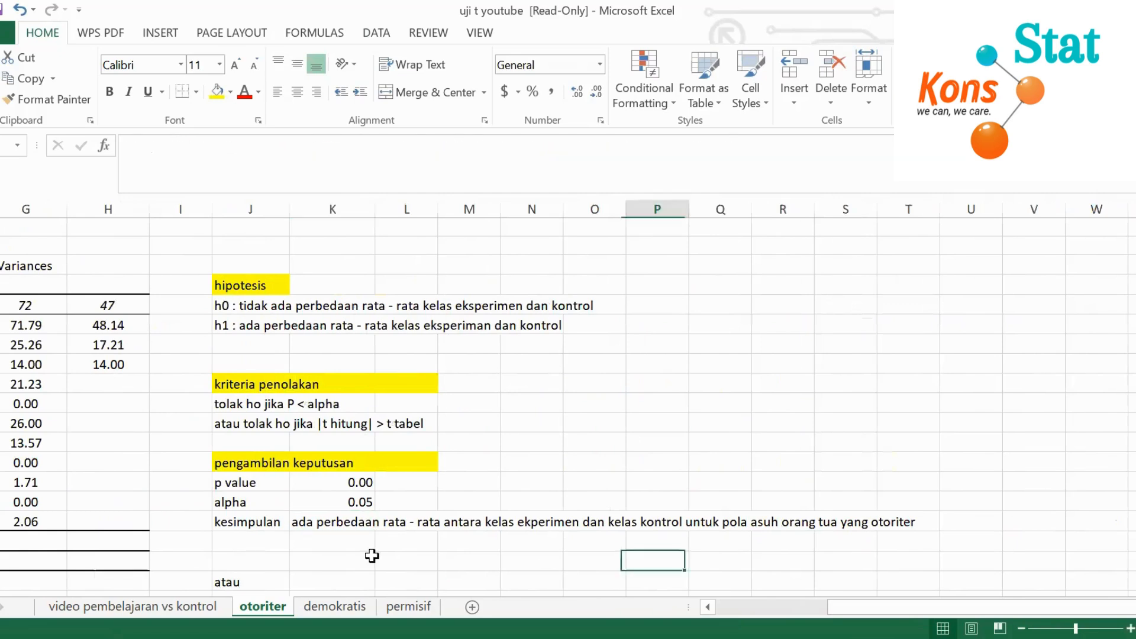
{"action": "left_click", "coordinate": [316, 526]}
{"action": "left_click_drag", "start_coordinate": [327, 536], "coordinate": [337, 557]}
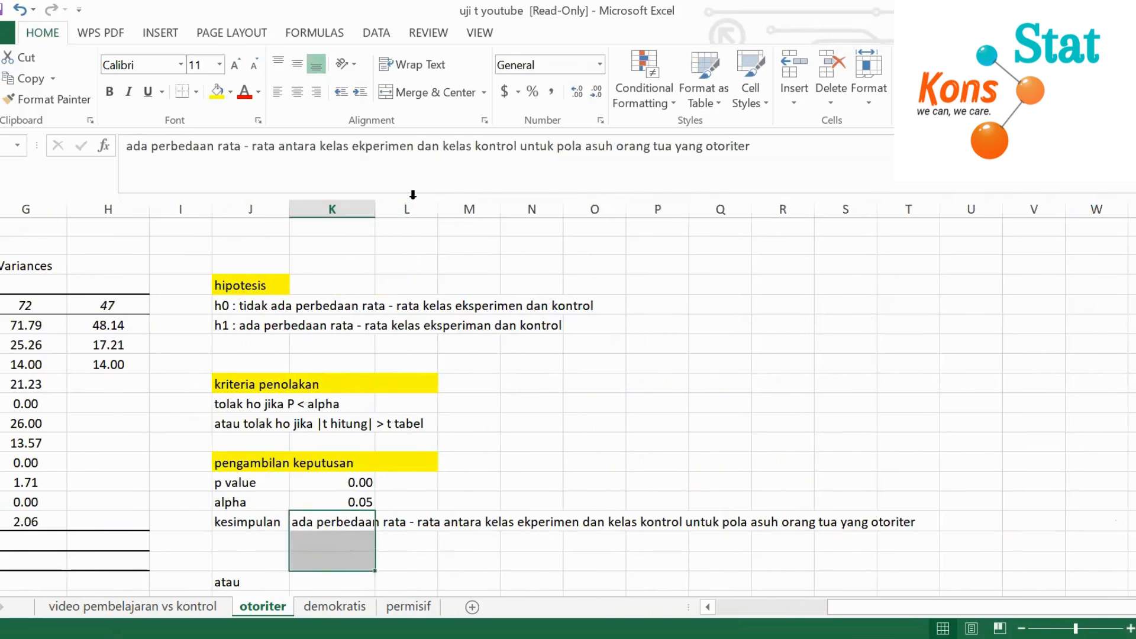
{"action": "left_click", "coordinate": [442, 90]}
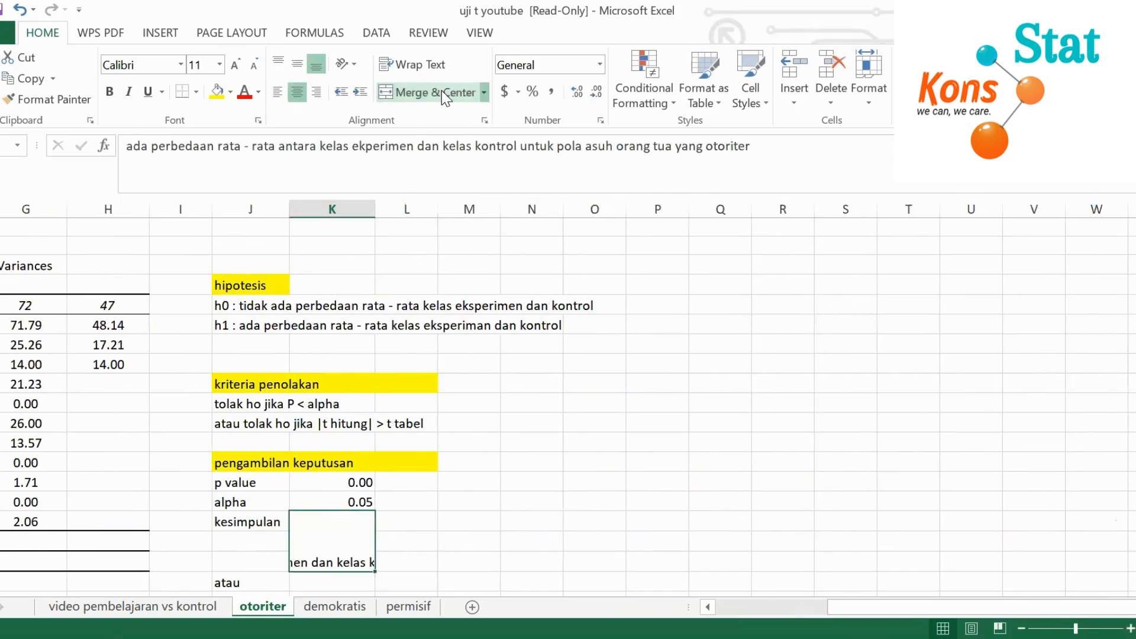
{"action": "left_click", "coordinate": [402, 70]}
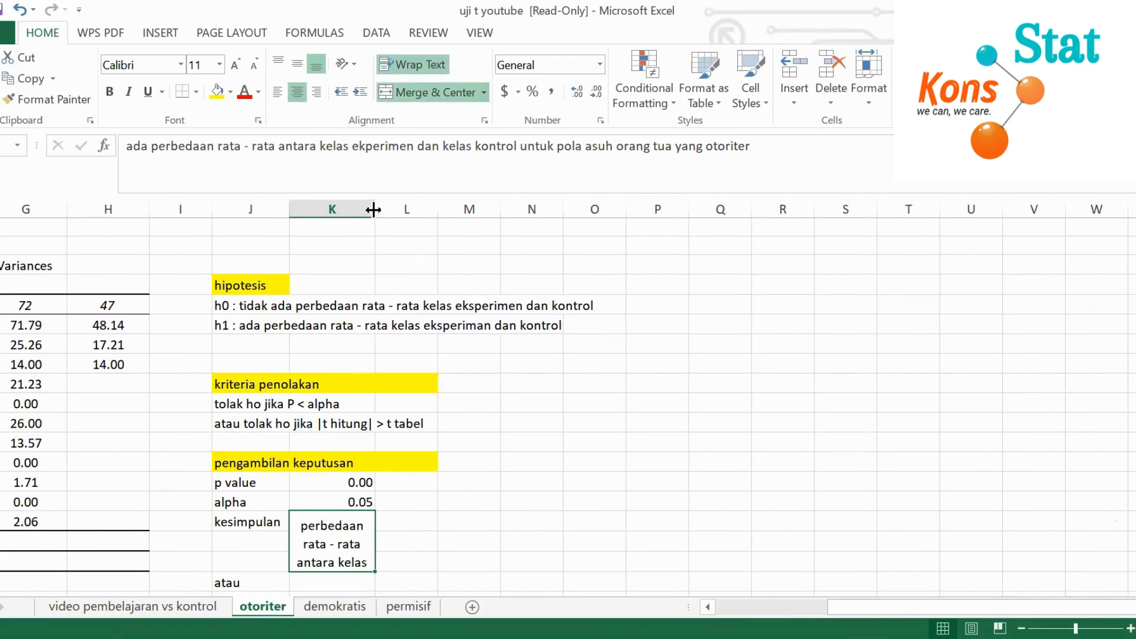
{"action": "left_click_drag", "start_coordinate": [373, 209], "coordinate": [599, 247]}
Left-align the p value and alpha values under pengambilan keputusan
{"action": "scroll", "coordinate": [532, 486], "scroll_direction": "down", "scroll_amount": 1}
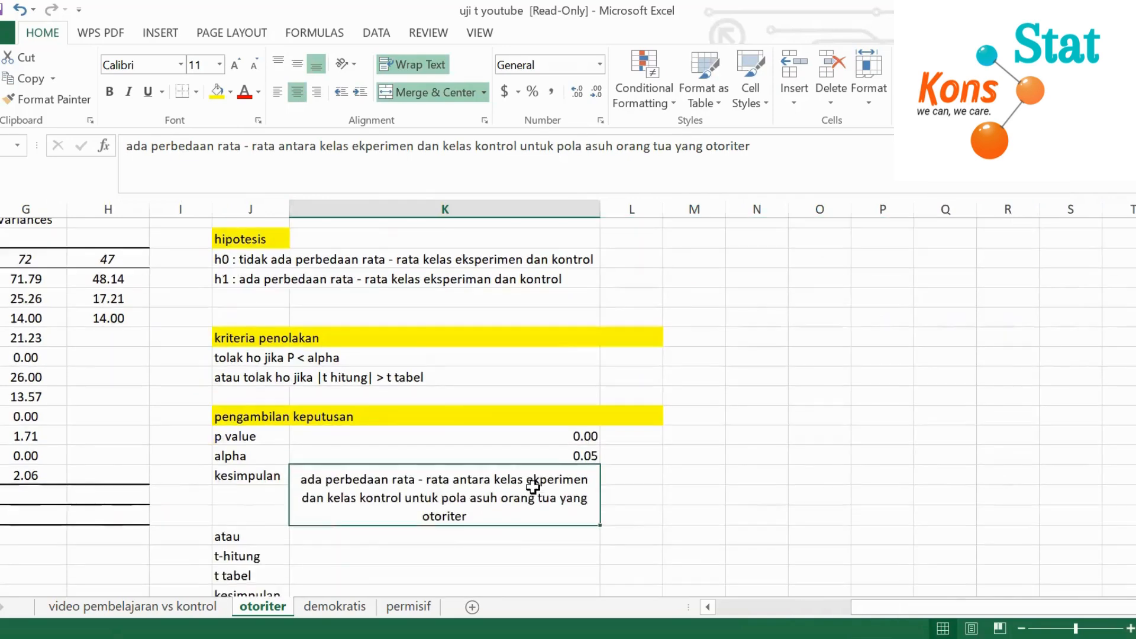
{"action": "scroll", "coordinate": [532, 486], "scroll_direction": "down", "scroll_amount": 1}
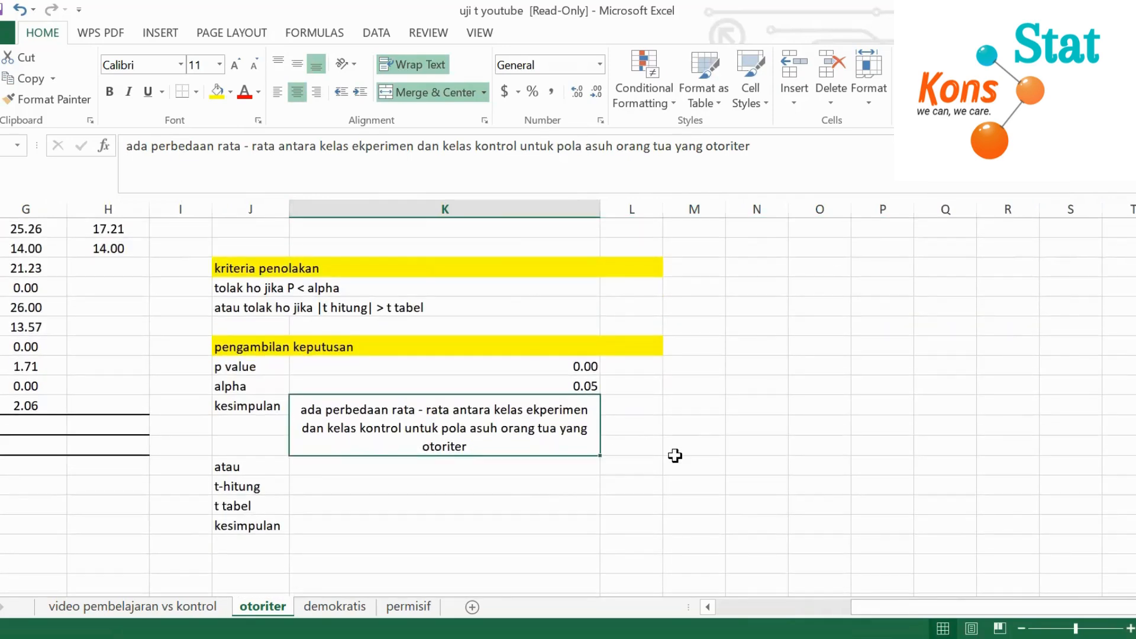
{"action": "left_click_drag", "start_coordinate": [524, 365], "coordinate": [522, 384]}
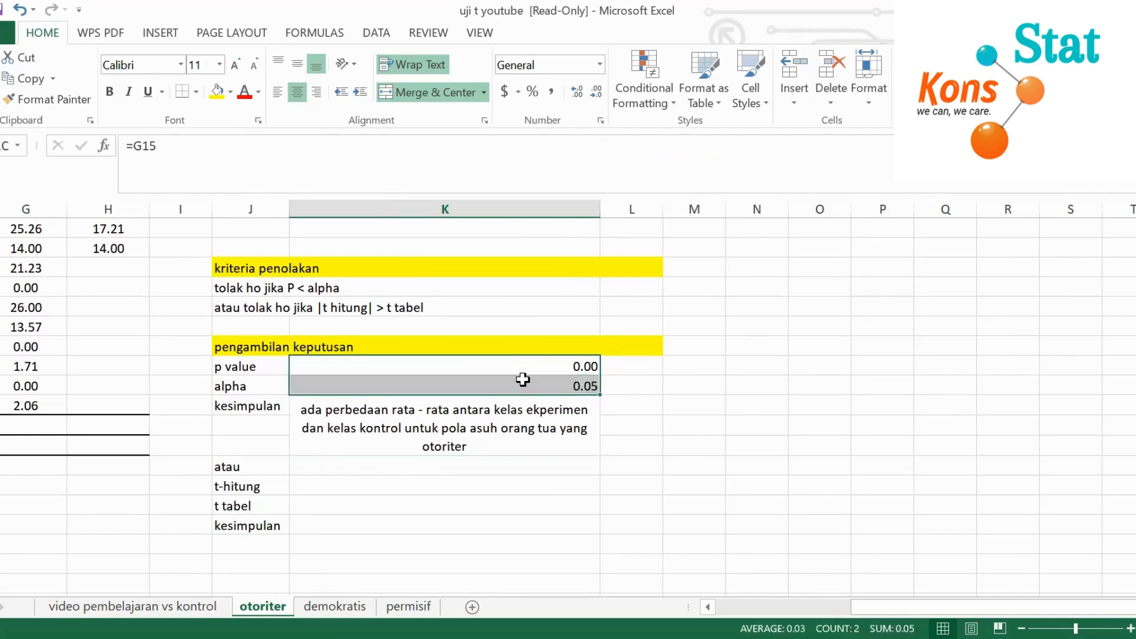
{"action": "left_click", "coordinate": [277, 93]}
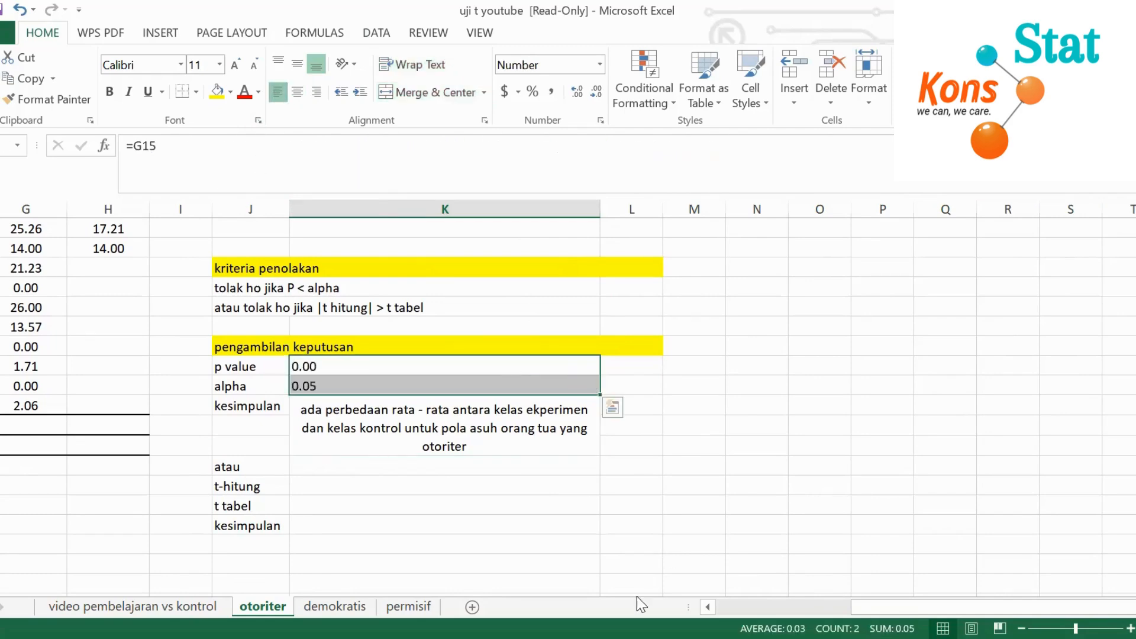
{"action": "left_click_drag", "start_coordinate": [1030, 602], "coordinate": [984, 606]}
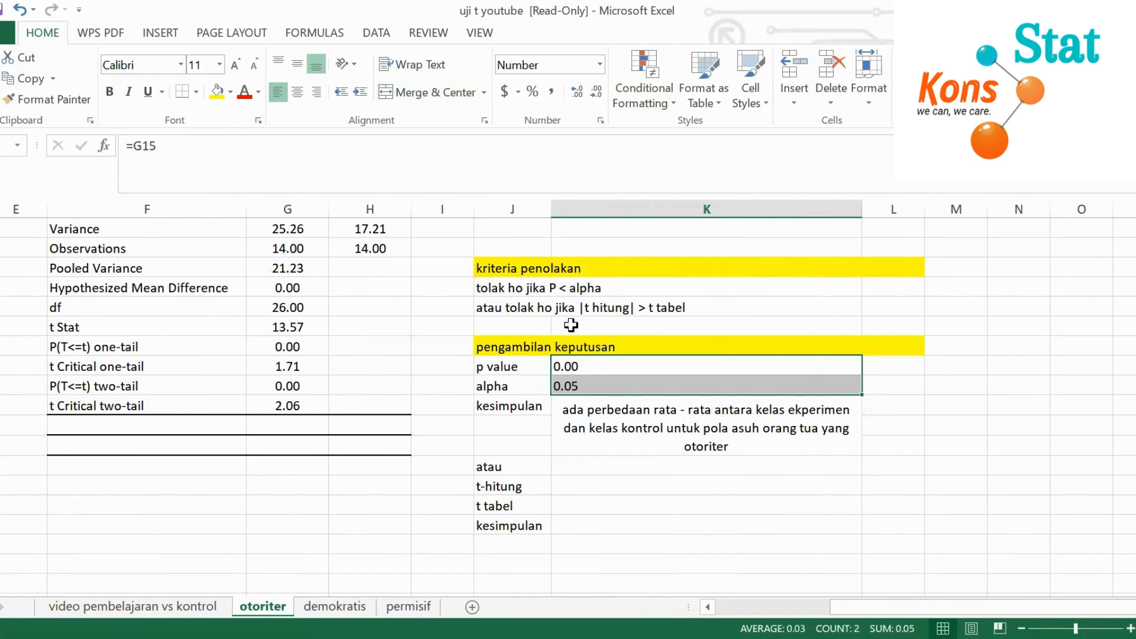
{"action": "left_click", "coordinate": [567, 486]}
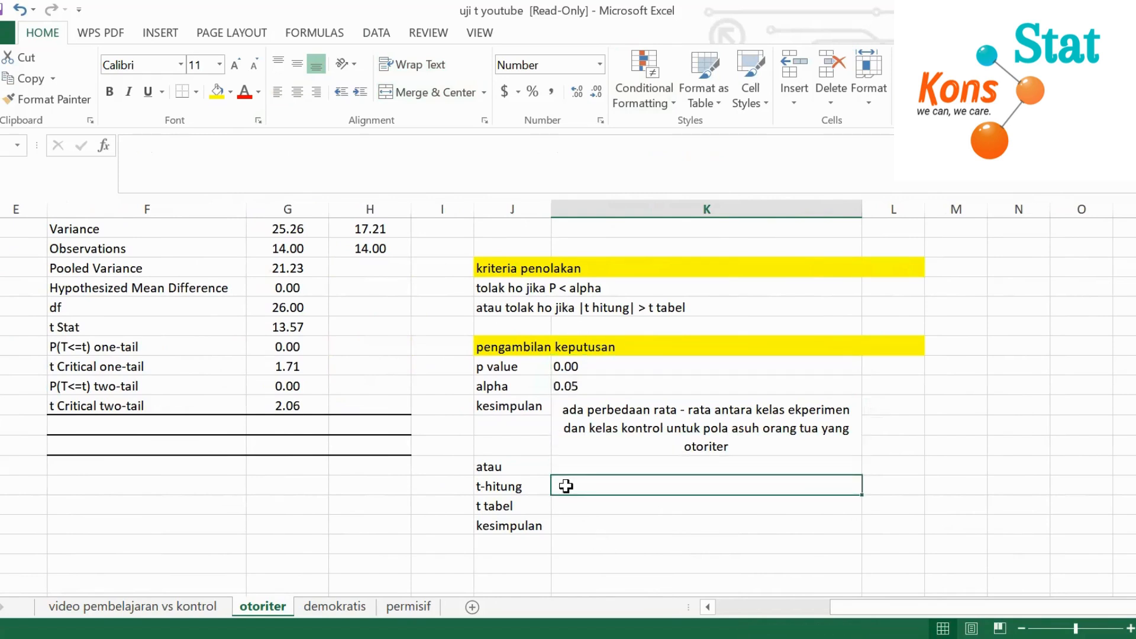
{"action": "type", "text": "="}
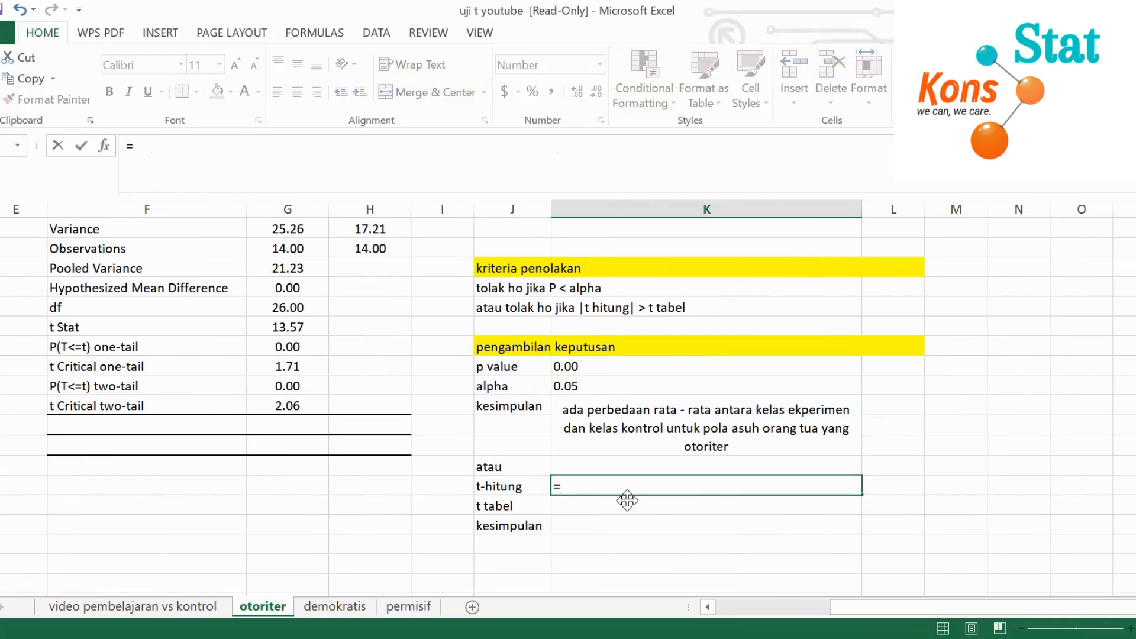
{"action": "type", "text": "abs"}
{"action": "key", "text": "Return"}
{"action": "left_click", "coordinate": [660, 490]}
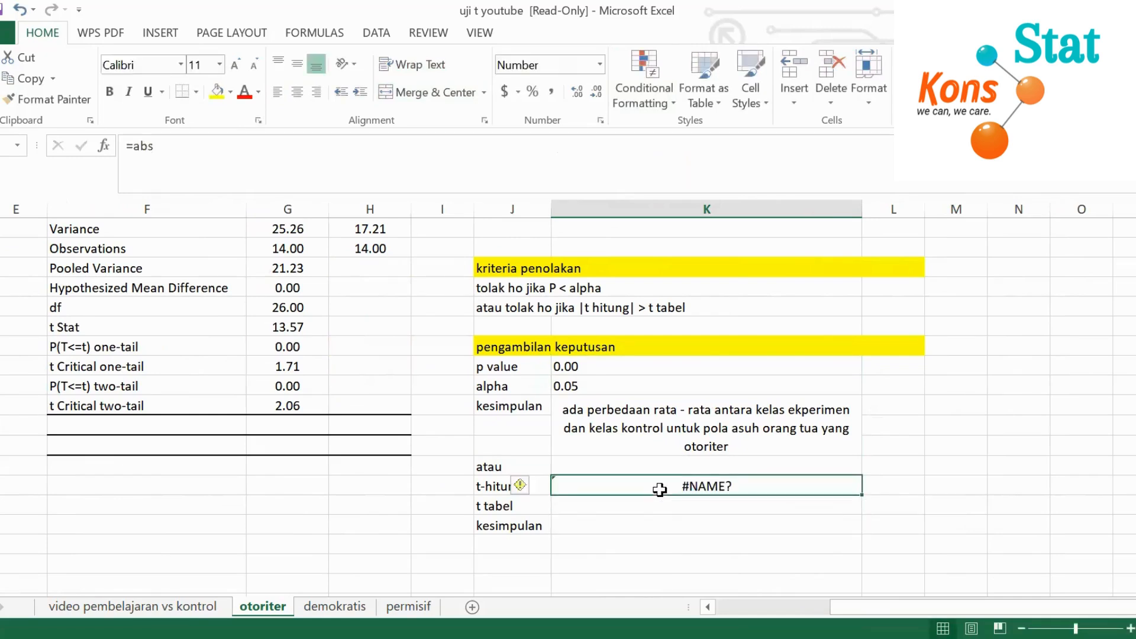
{"action": "key", "text": "Delete"}
Fill the t-hitung cell with an ABS formula referencing the t Stat result in G12
{"action": "type", "text": "="}
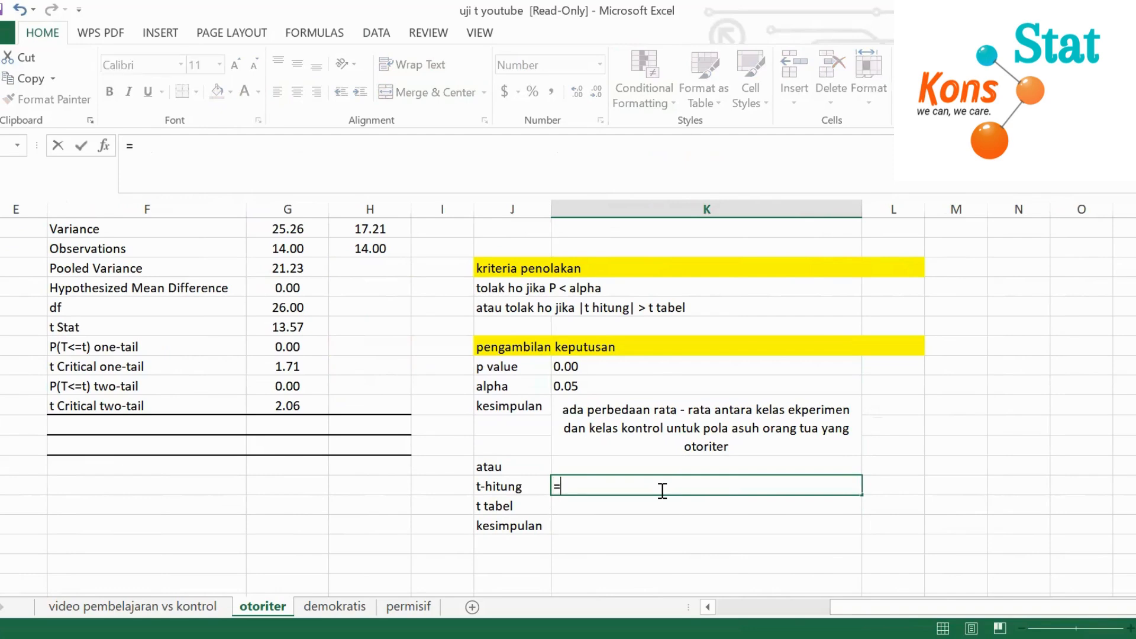
{"action": "type", "text": "abs"}
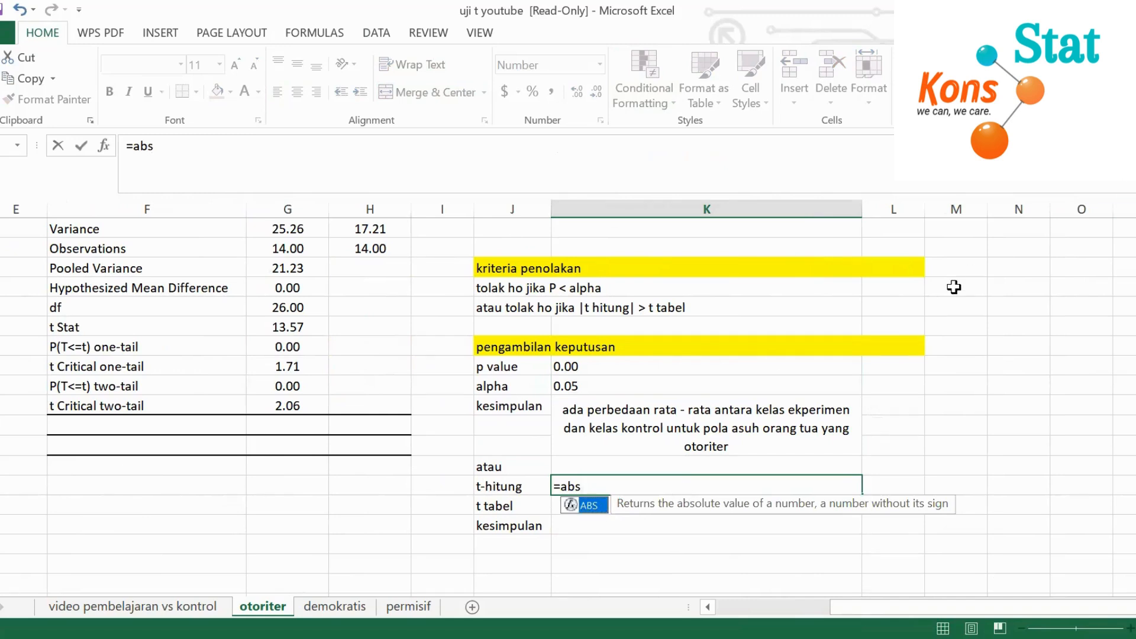
{"action": "double_click", "coordinate": [589, 507]}
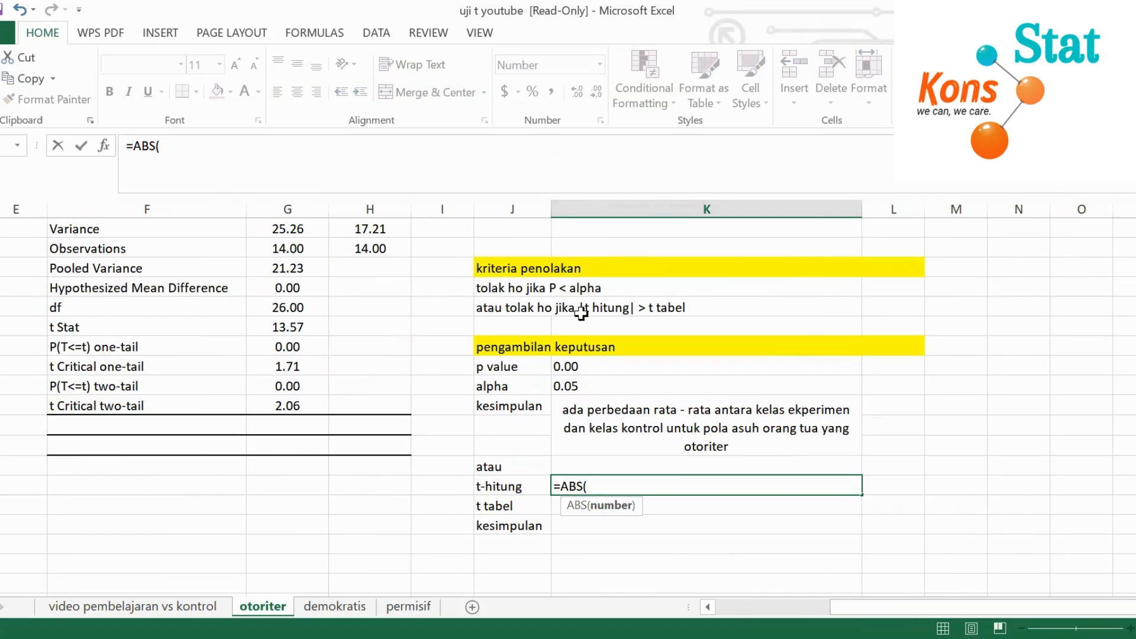
{"action": "left_click", "coordinate": [310, 325]}
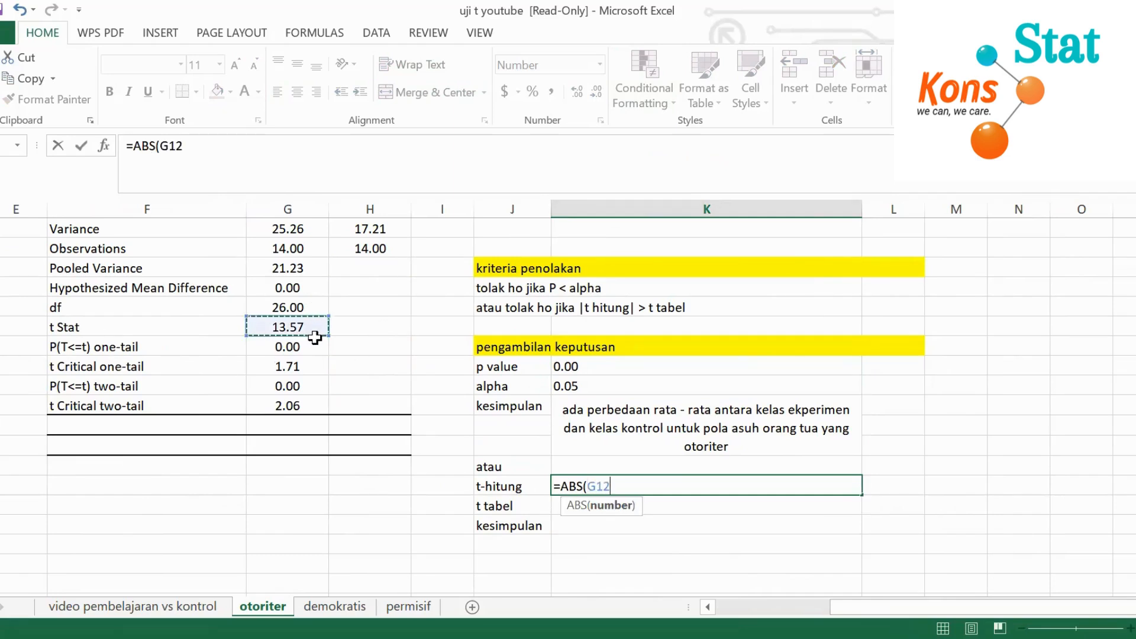
{"action": "key", "text": "Return"}
Left-align the t-hitung, t tabel and kesimpulan value cells under atau
{"action": "left_click", "coordinate": [793, 487]}
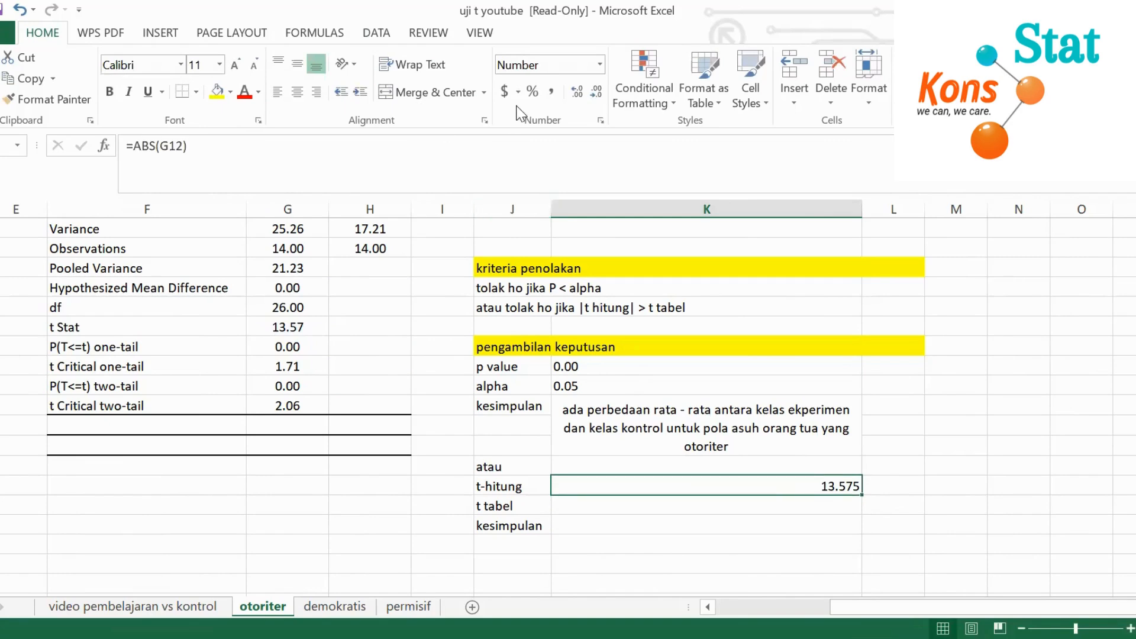
{"action": "left_click", "coordinate": [297, 93]}
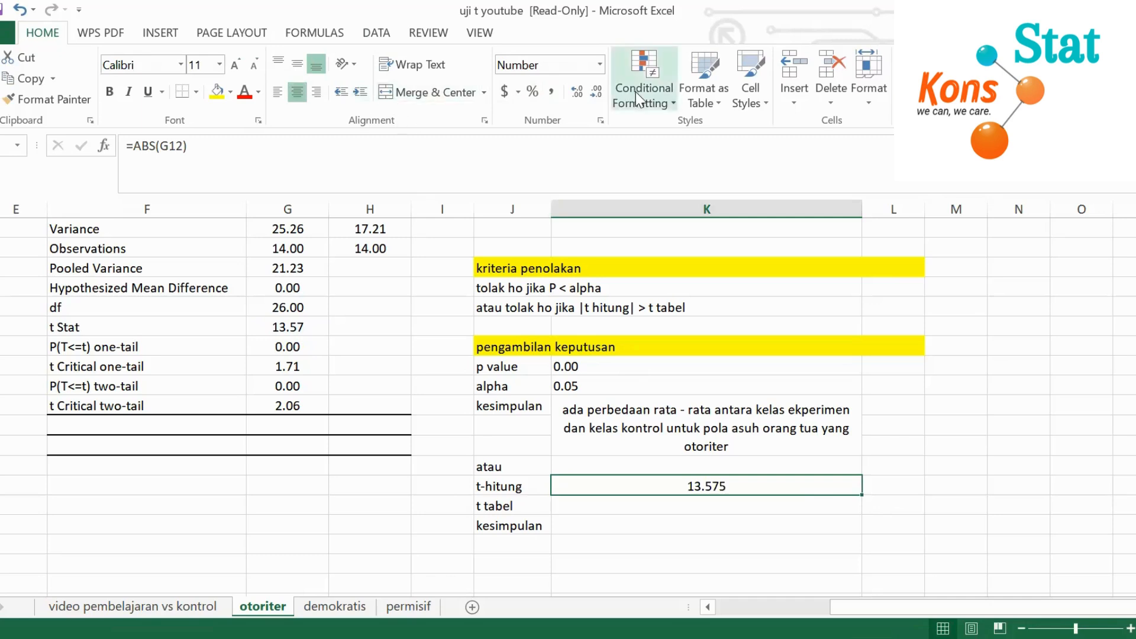
{"action": "left_click", "coordinate": [277, 94]}
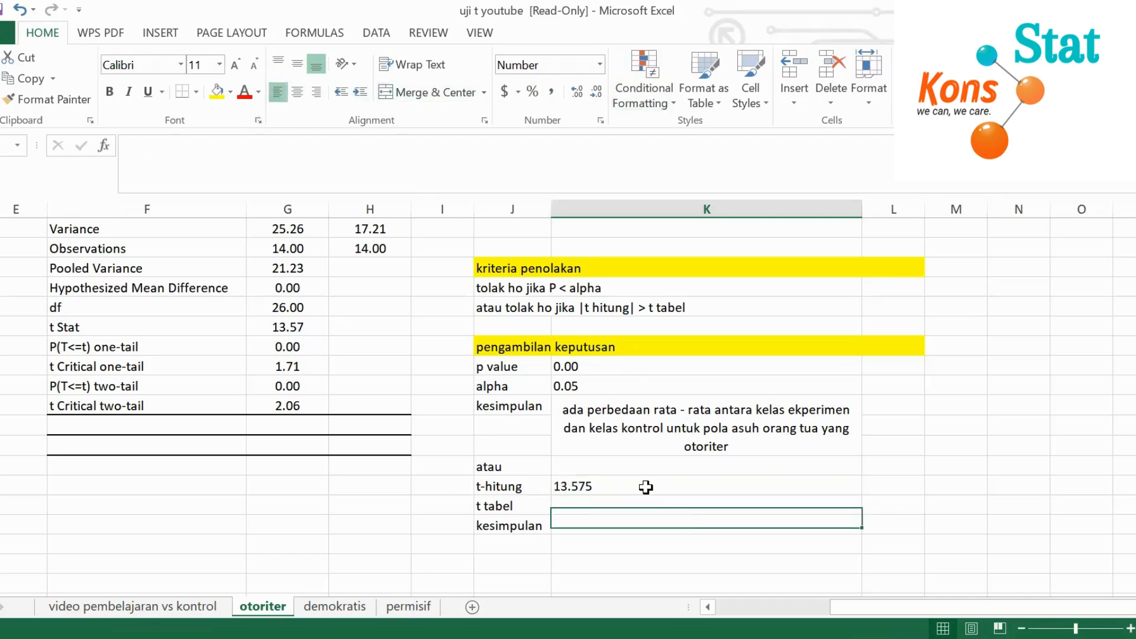
{"action": "left_click_drag", "start_coordinate": [647, 484], "coordinate": [647, 527]}
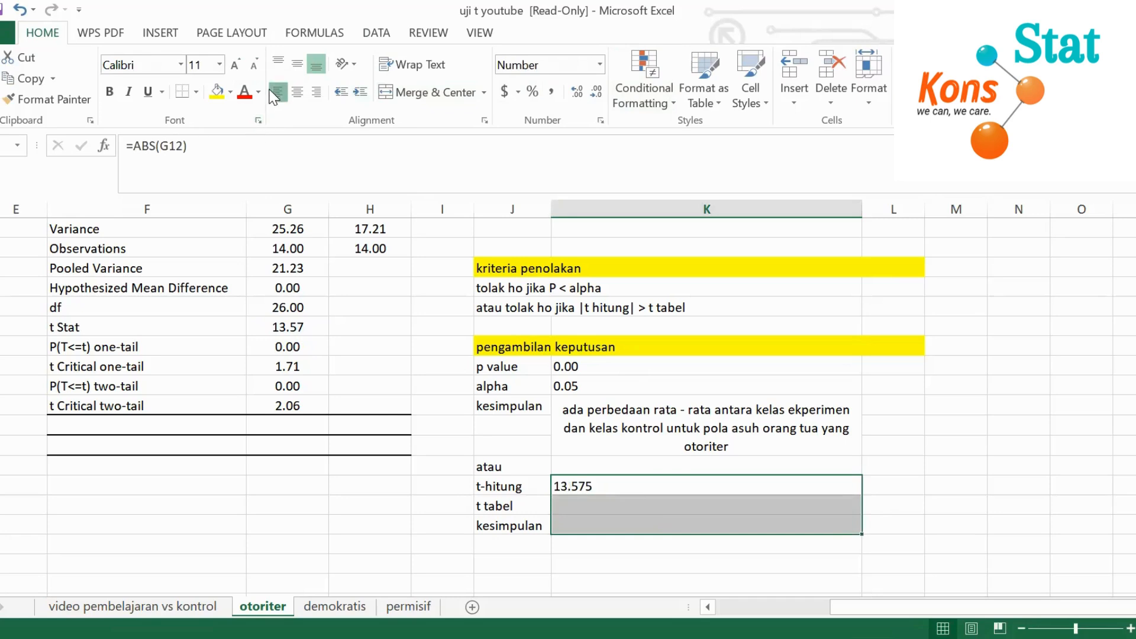
Fill the t tabel cell with a reference to the t Critical two-tail result in G16
{"action": "left_click", "coordinate": [650, 505]}
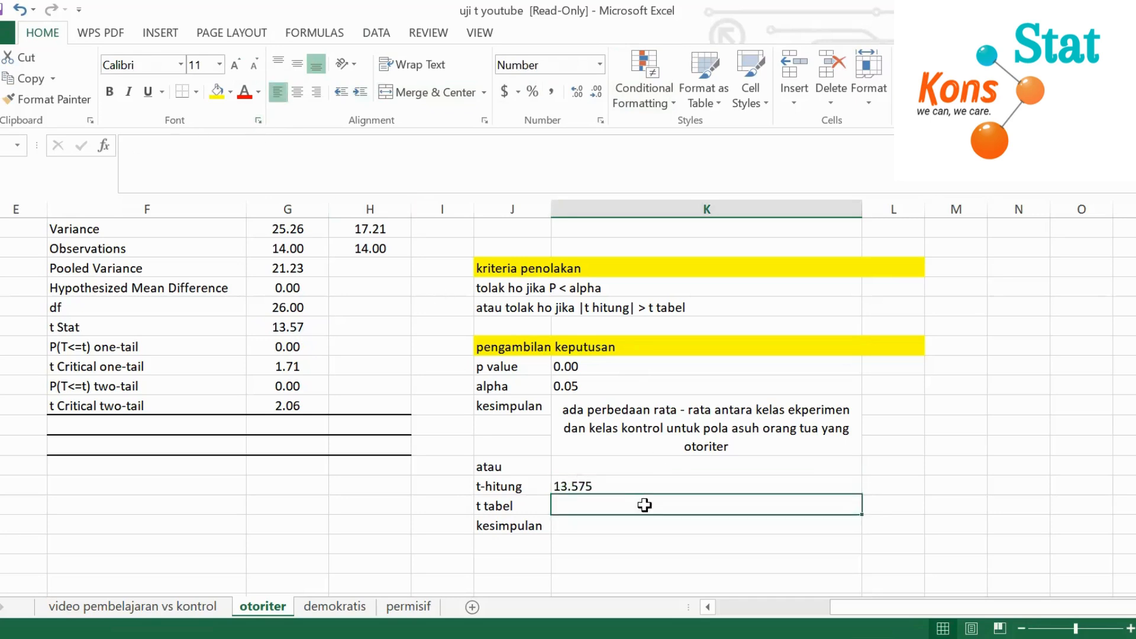
{"action": "type", "text": "="}
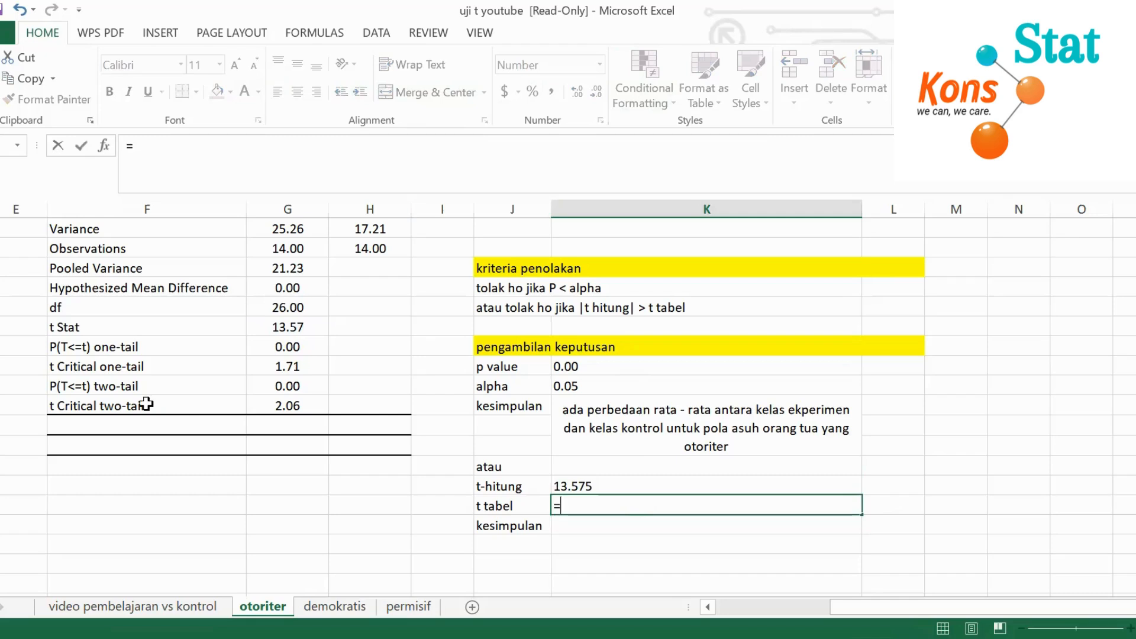
{"action": "left_click", "coordinate": [290, 404]}
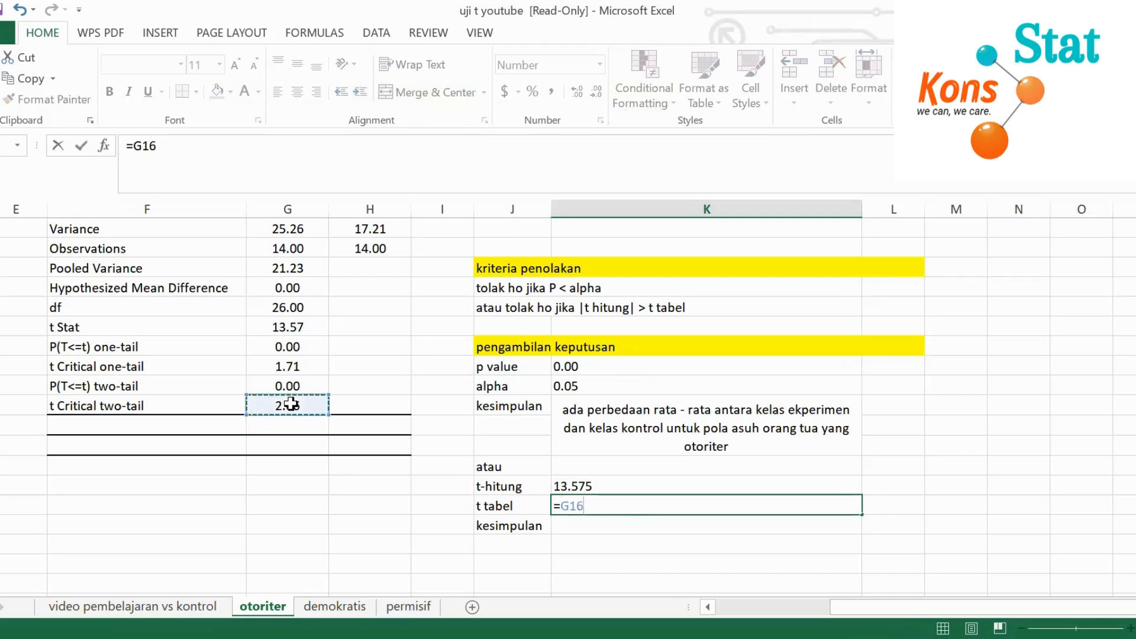
{"action": "key", "text": "Return"}
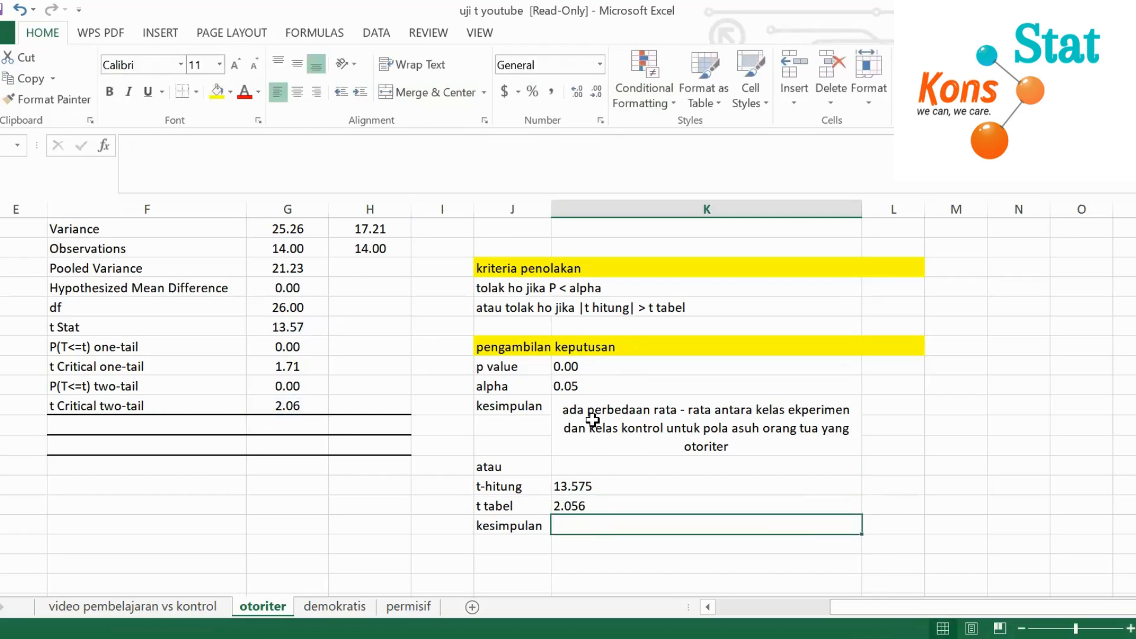
Check the p value, alpha and t-hitung entries against the two rules under kriteria penolakan and the existing conclusion
{"action": "left_click", "coordinate": [593, 406]}
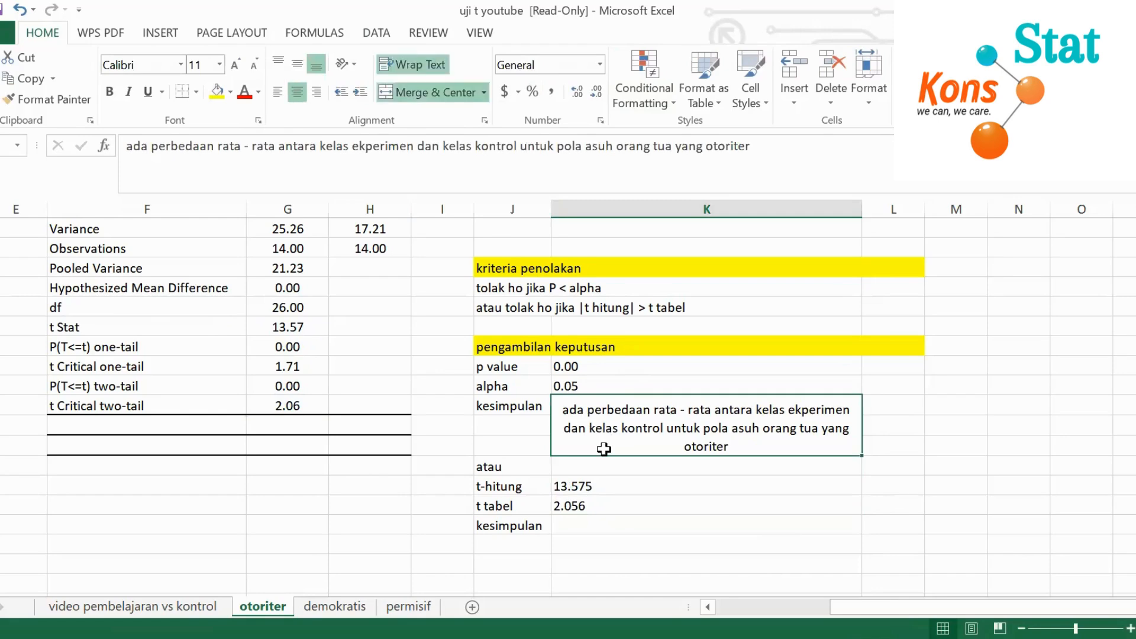
{"action": "left_click", "coordinate": [985, 415]}
{"action": "left_click", "coordinate": [623, 421]}
{"action": "left_click", "coordinate": [679, 312]}
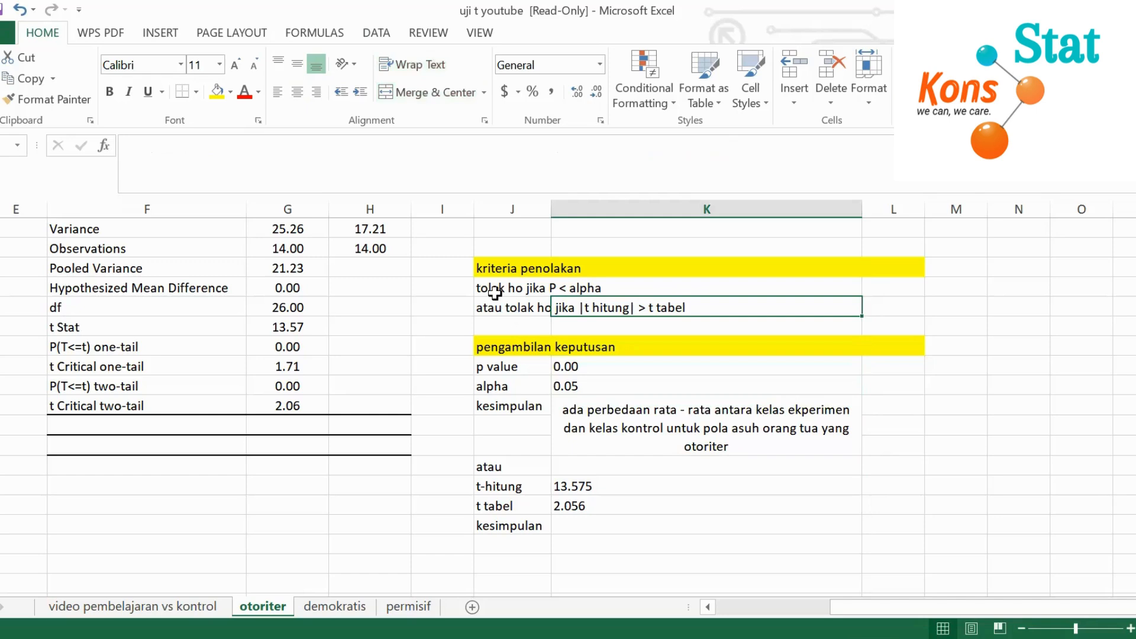
{"action": "left_click_drag", "start_coordinate": [509, 290], "coordinate": [615, 308]}
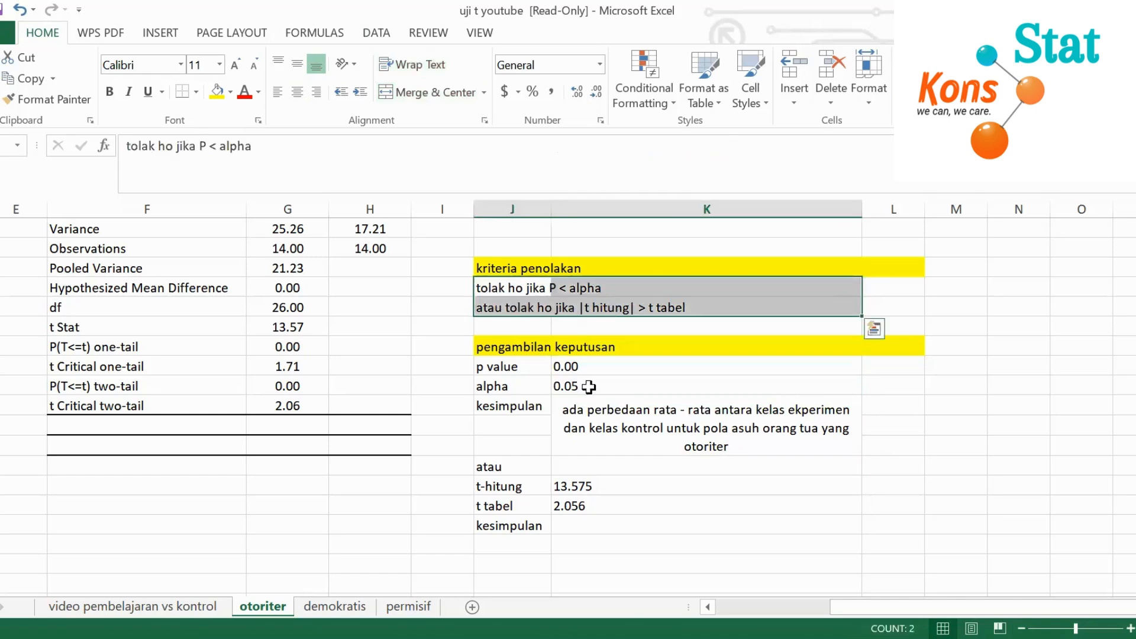
{"action": "left_click", "coordinate": [664, 380]}
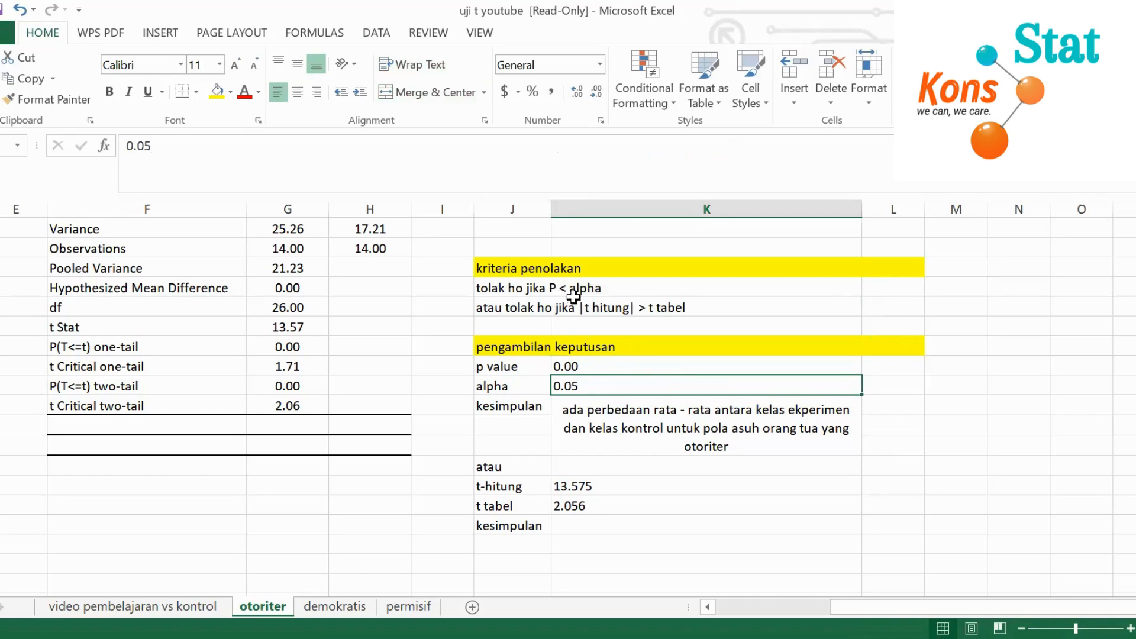
{"action": "left_click", "coordinate": [604, 403]}
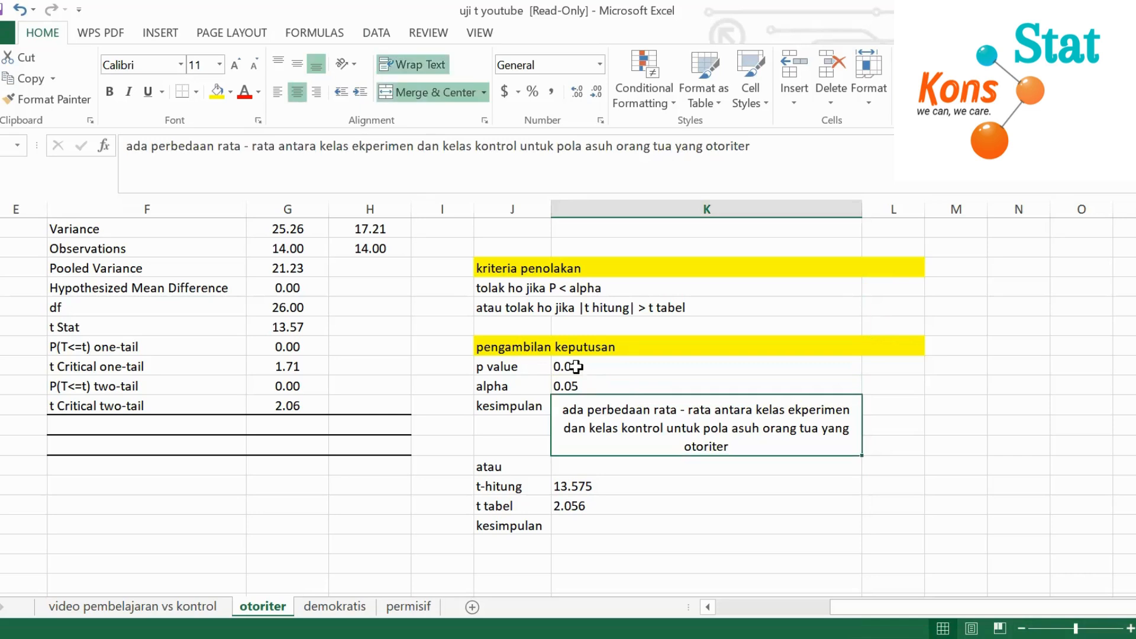
{"action": "left_click_drag", "start_coordinate": [573, 367], "coordinate": [586, 386]}
{"action": "left_click", "coordinate": [617, 431]}
{"action": "left_click", "coordinate": [744, 543]}
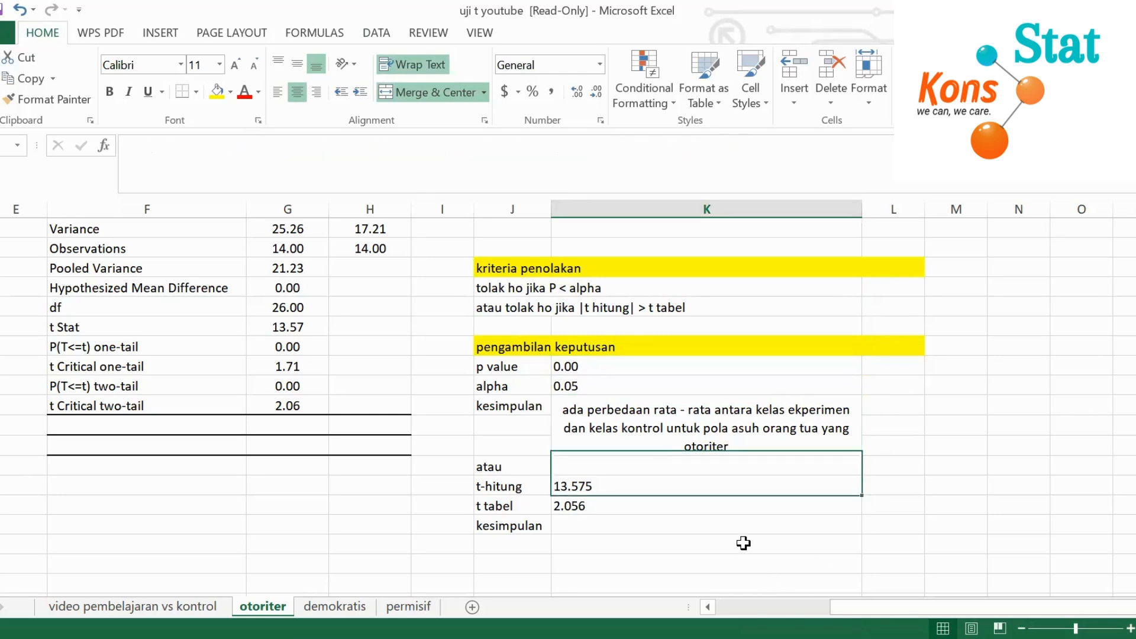
{"action": "left_click", "coordinate": [602, 312]}
{"action": "left_click", "coordinate": [588, 487]}
{"action": "left_click", "coordinate": [580, 526]}
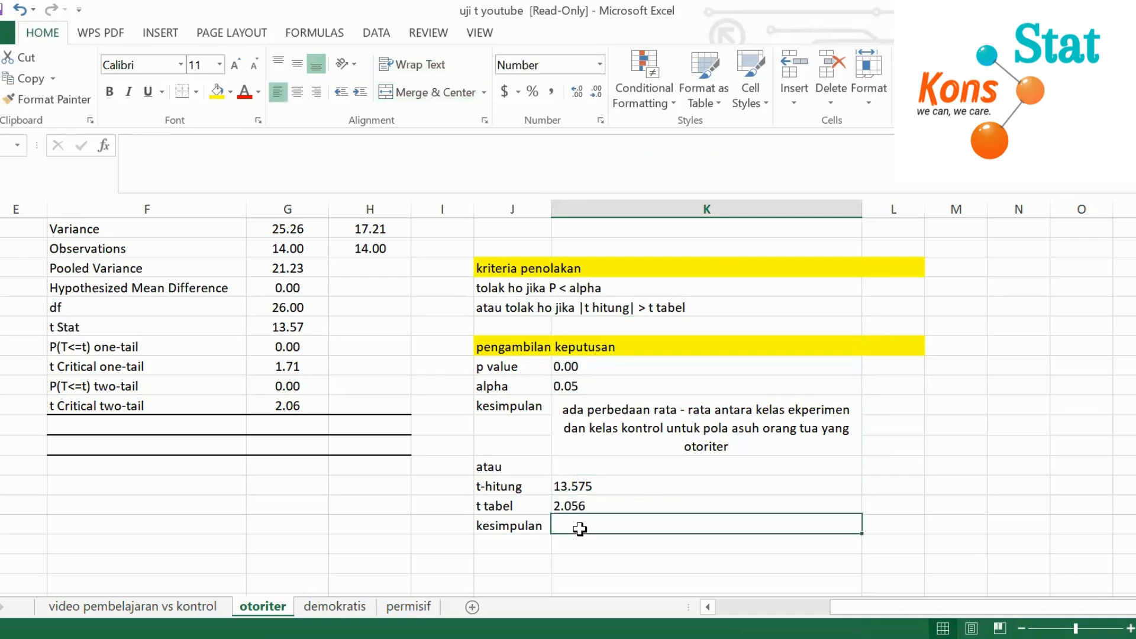
Copy the p-value kesimpulan text into the kesimpulan cell below t tabel, and clear the copy marquee
{"action": "left_click", "coordinate": [569, 414]}
{"action": "key", "text": "ctrl+c"}
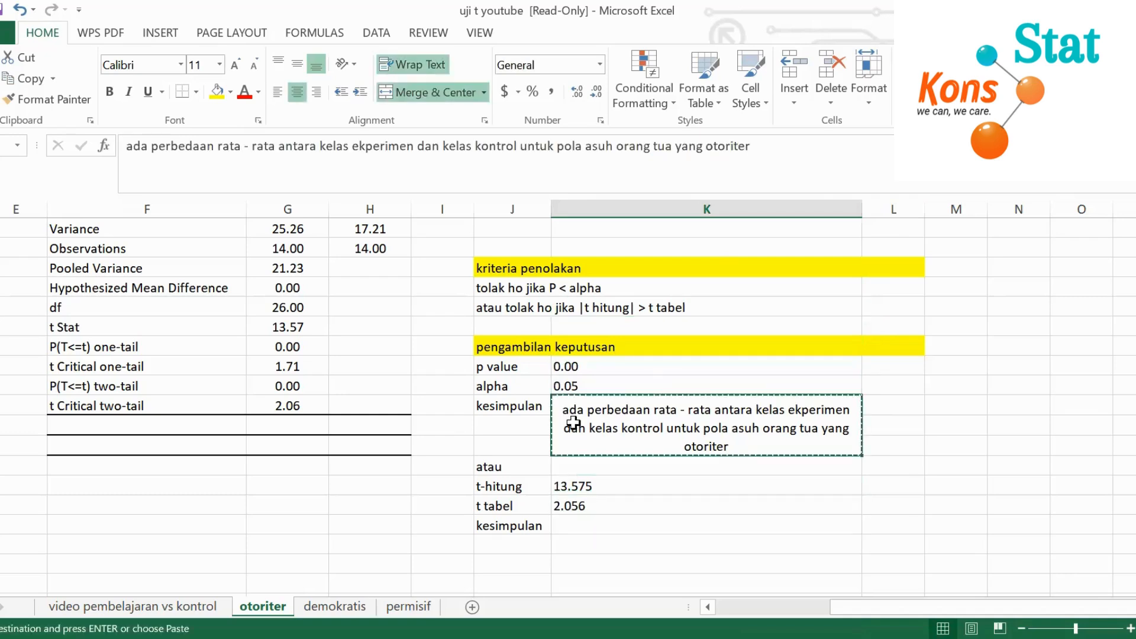
{"action": "left_click", "coordinate": [592, 522]}
{"action": "key", "text": "ctrl+v"}
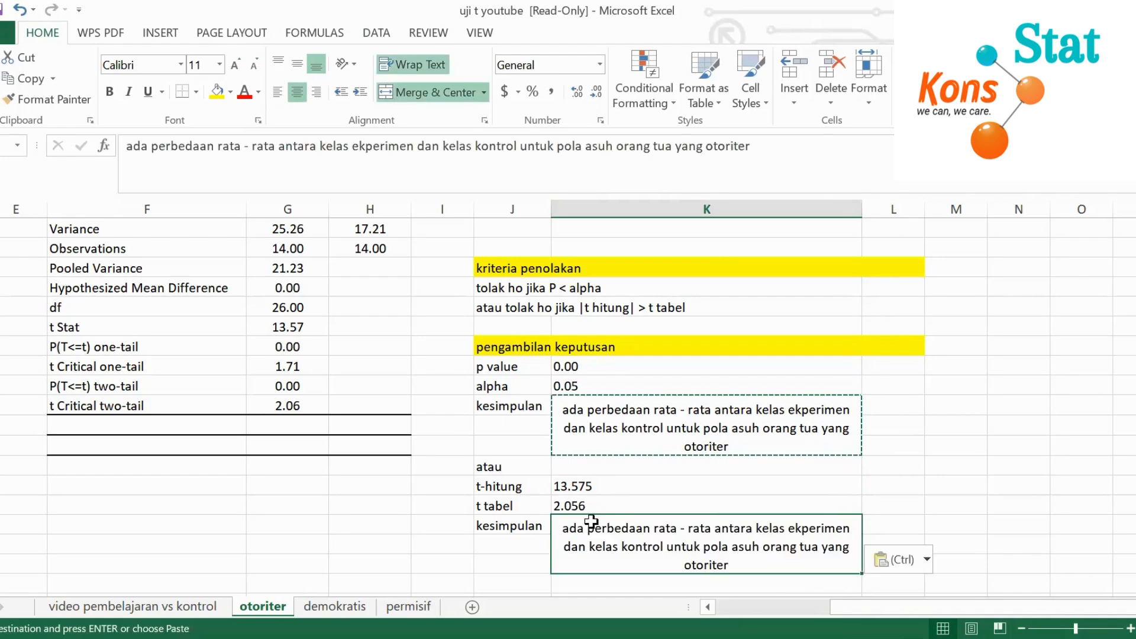
{"action": "left_click", "coordinate": [610, 433]}
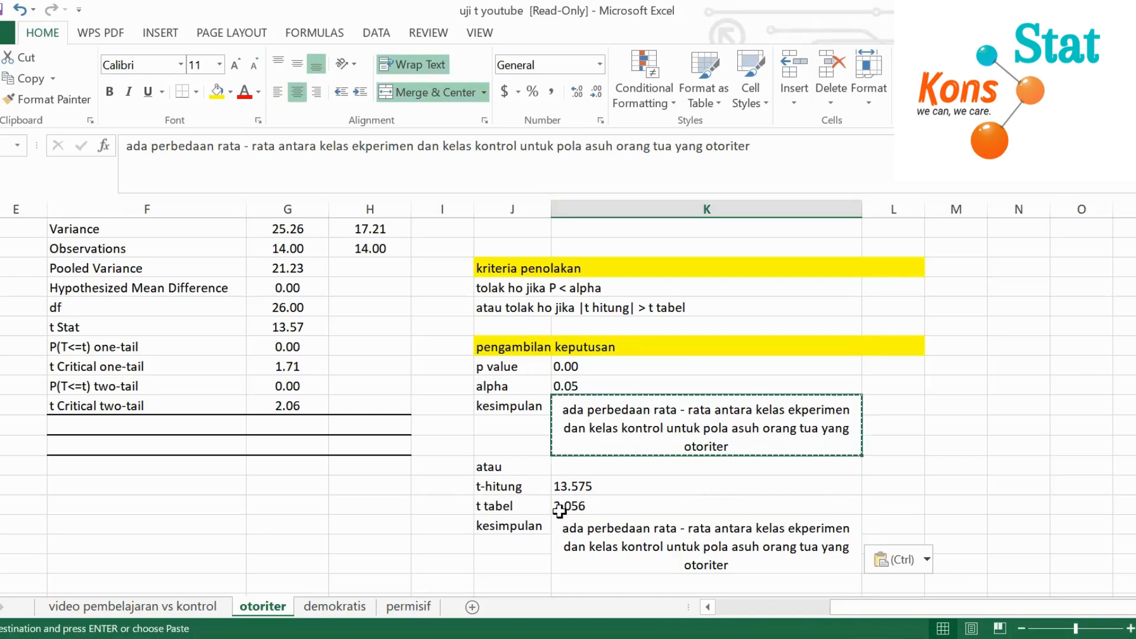
{"action": "left_click", "coordinate": [659, 536]}
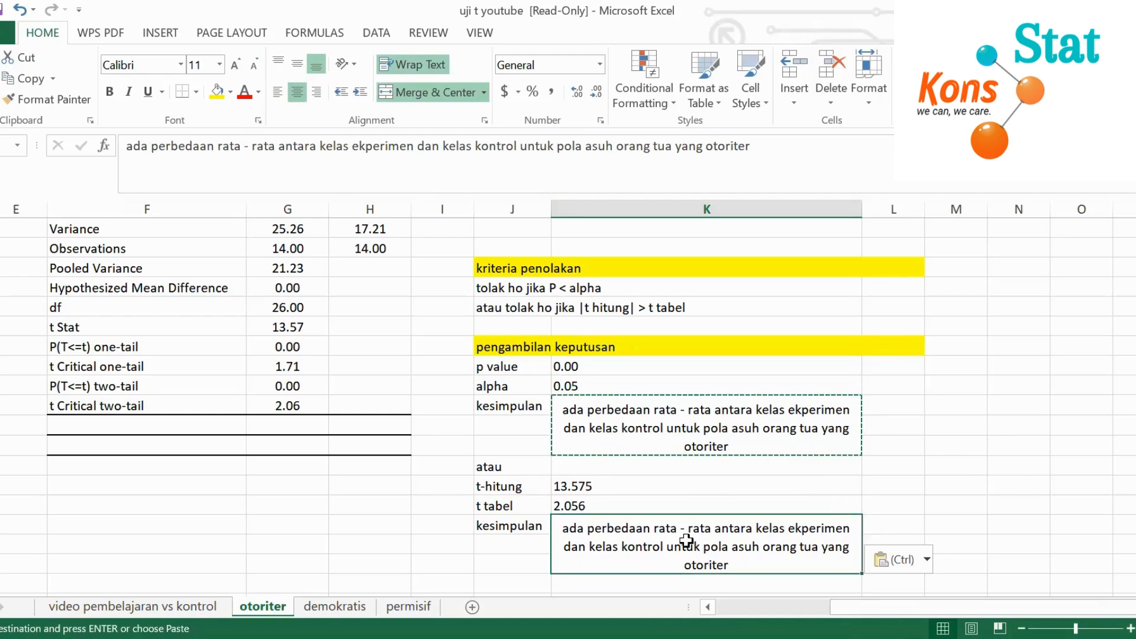
{"action": "left_click", "coordinate": [1006, 455]}
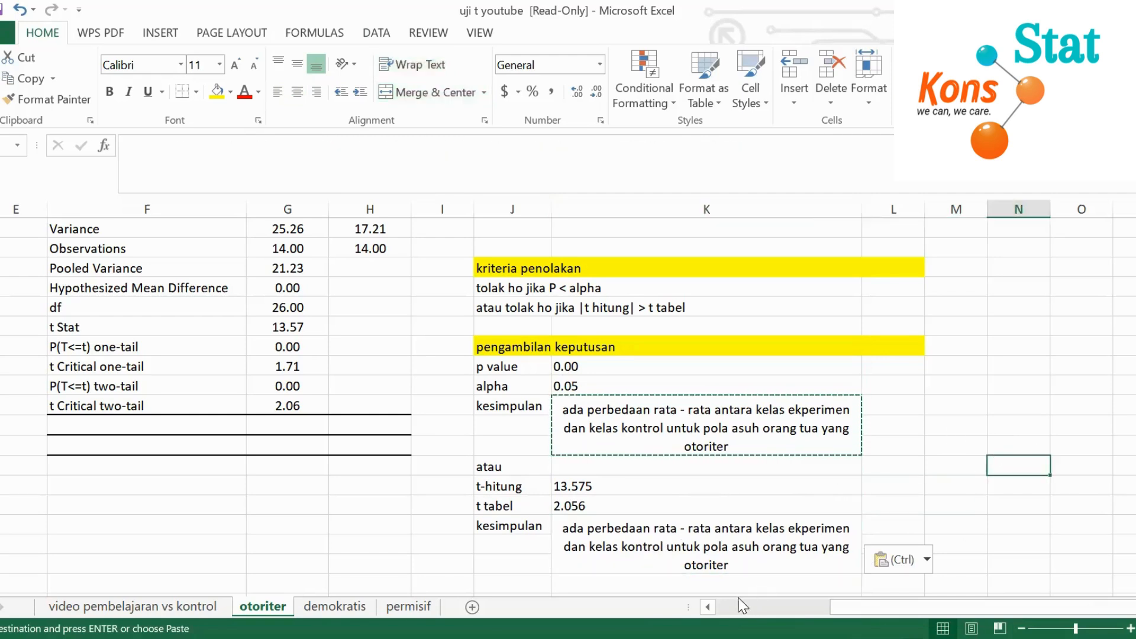
{"action": "left_click", "coordinate": [698, 547]}
{"action": "left_click", "coordinate": [941, 470]}
{"action": "left_click", "coordinate": [929, 506]}
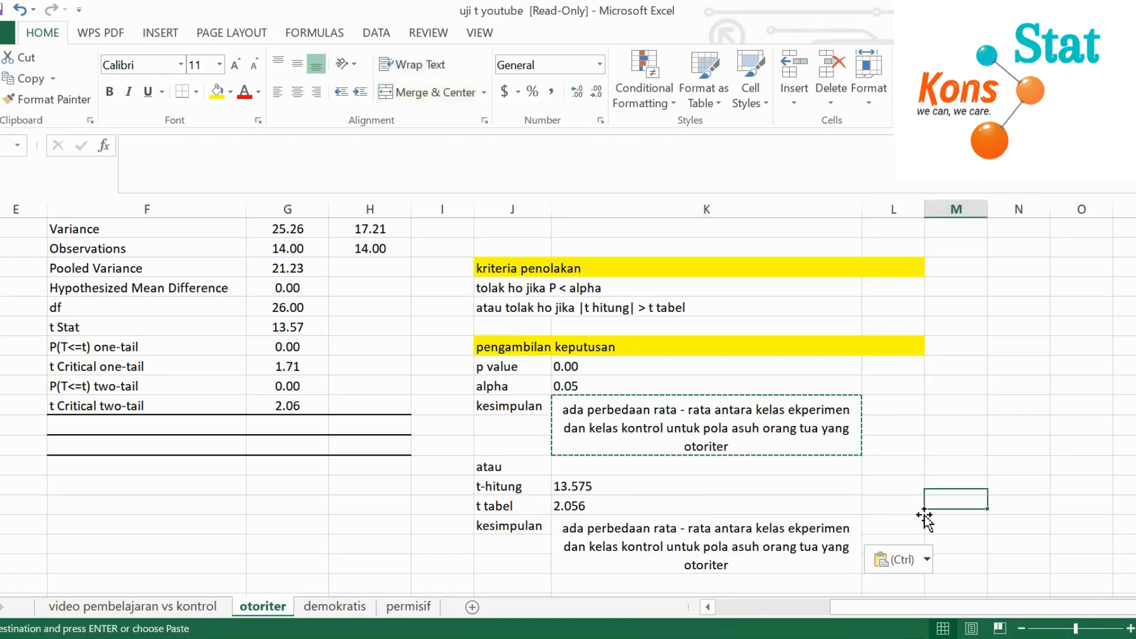
{"action": "left_click", "coordinate": [927, 524]}
{"action": "key", "text": "Escape"}
{"action": "left_click", "coordinate": [895, 485]}
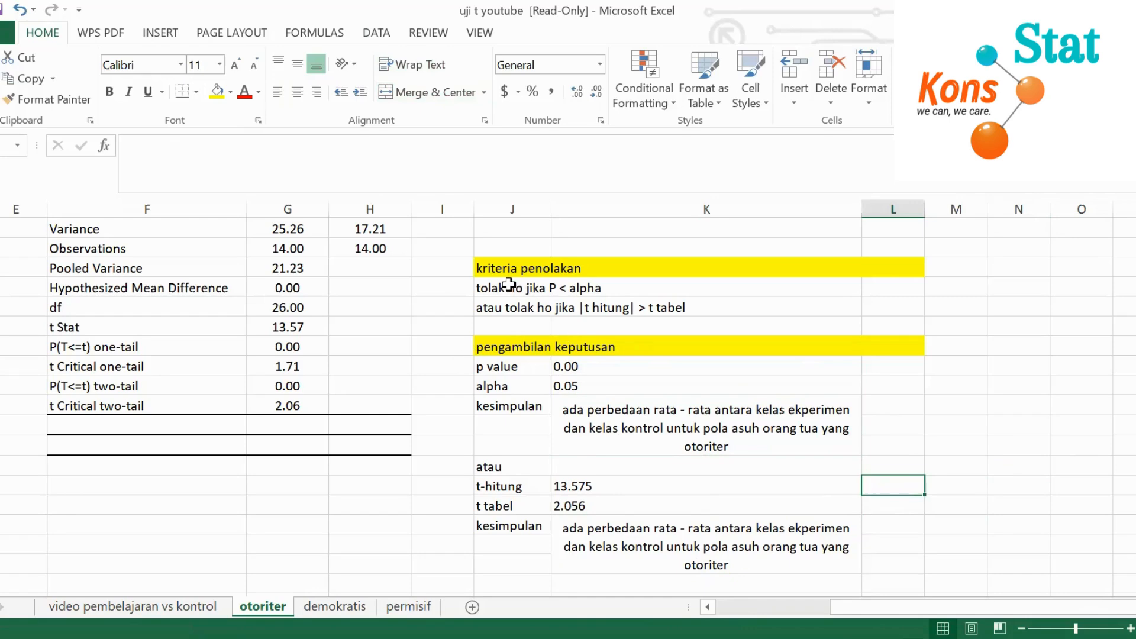
Compare the p-value and t-table conclusions with each other and with the rejection criteria
{"action": "left_click", "coordinate": [515, 295]}
{"action": "left_click", "coordinate": [523, 318]}
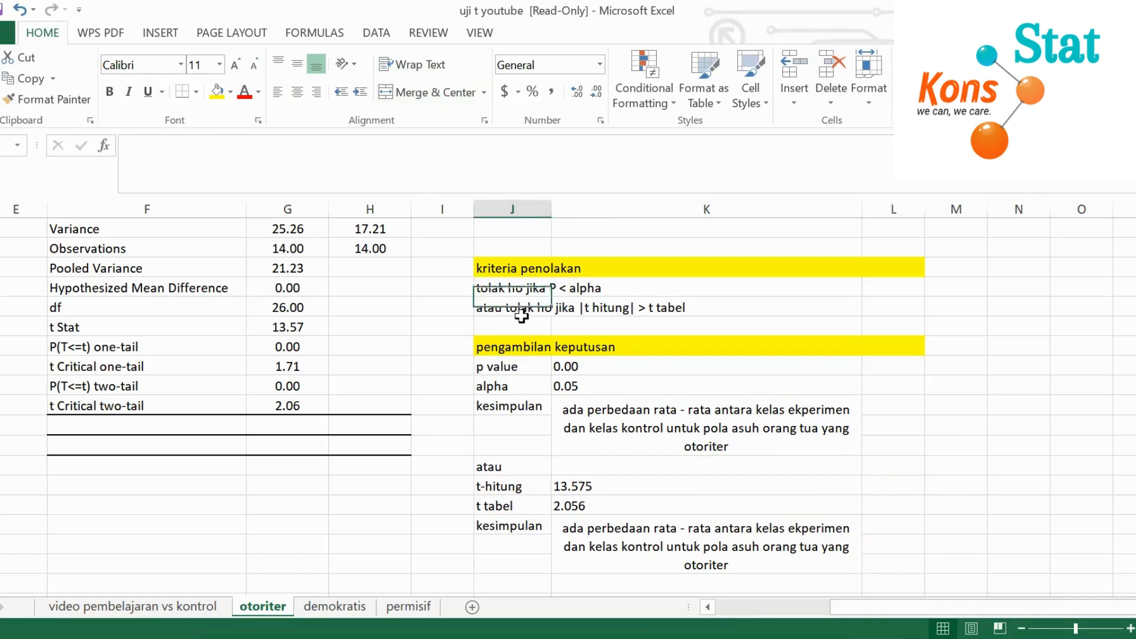
{"action": "left_click", "coordinate": [800, 448]}
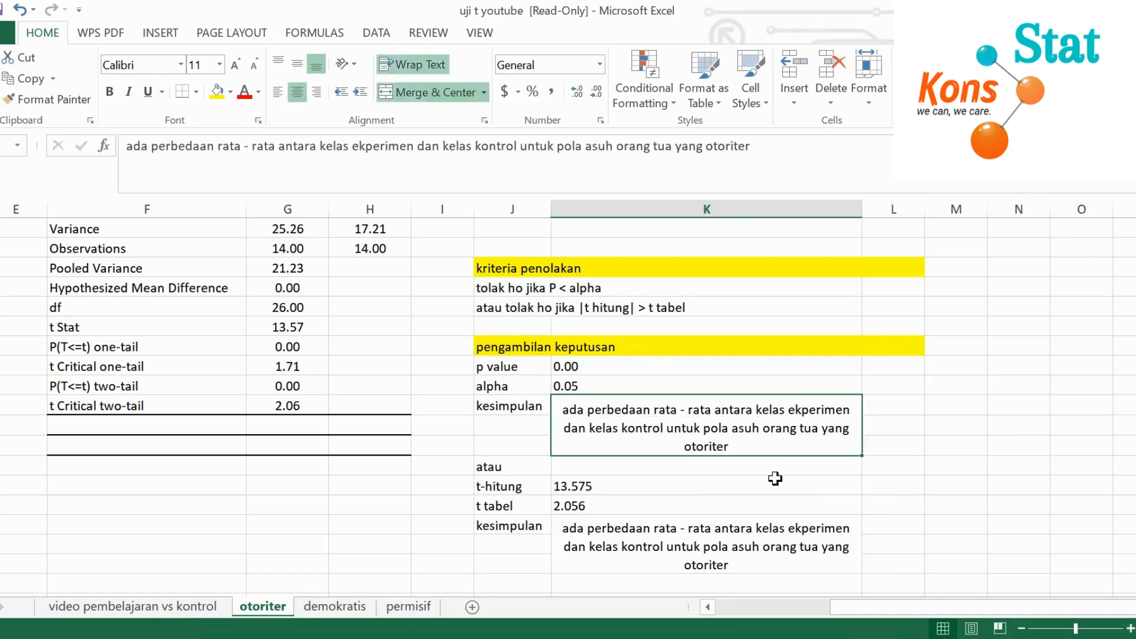
{"action": "left_click", "coordinate": [661, 549]}
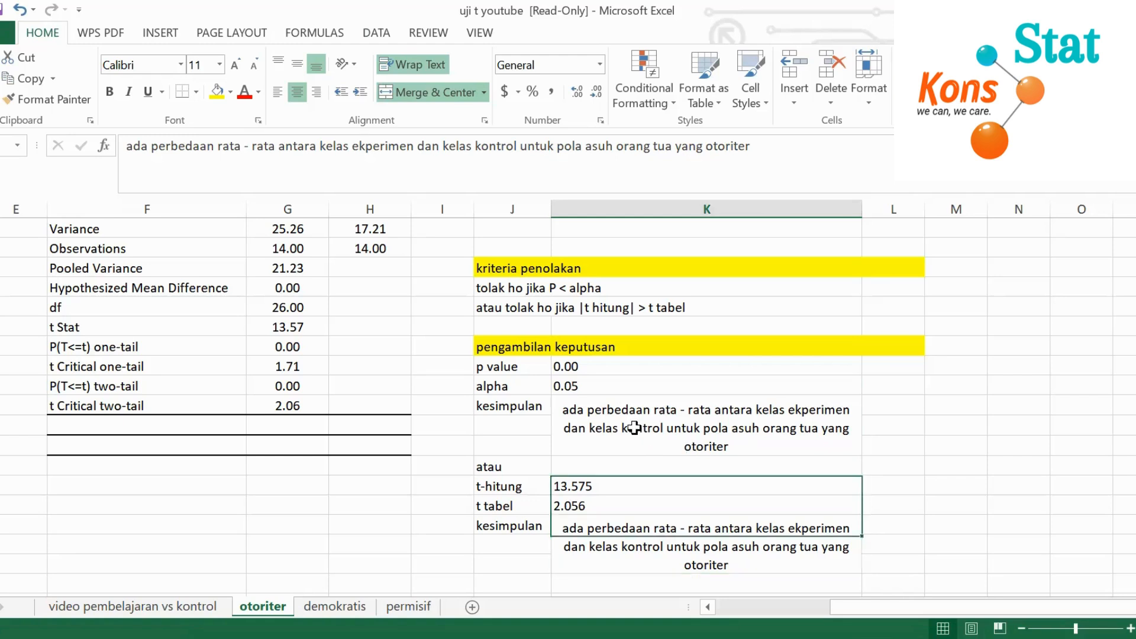
{"action": "left_click", "coordinate": [634, 428]}
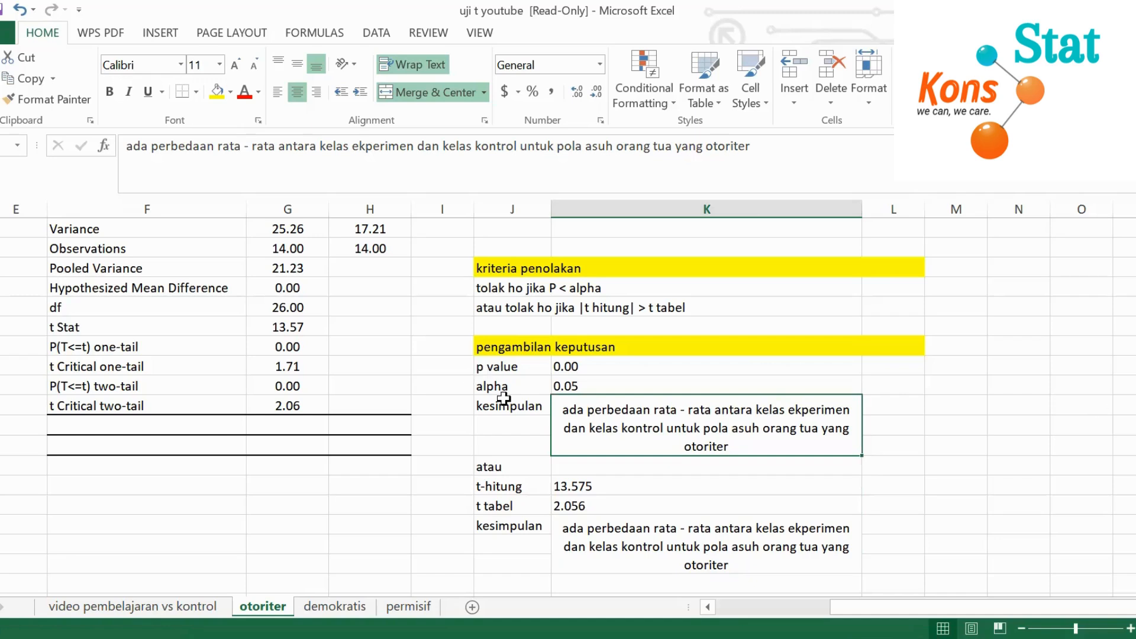
{"action": "left_click", "coordinate": [550, 509]}
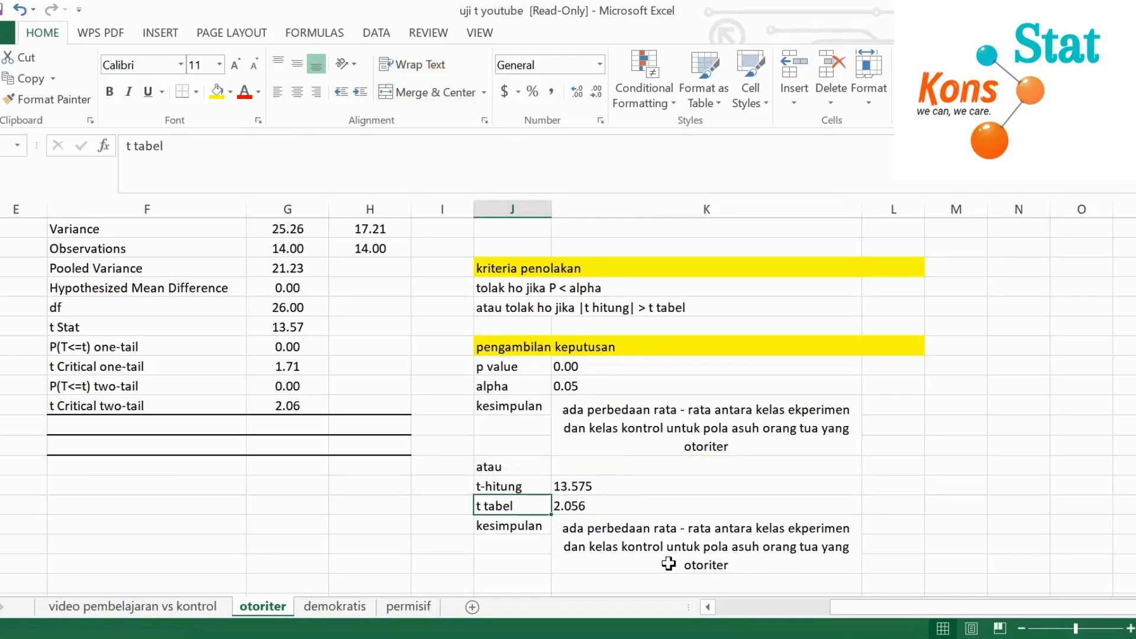
{"action": "scroll", "coordinate": [445, 405], "scroll_direction": "up", "scroll_amount": 2}
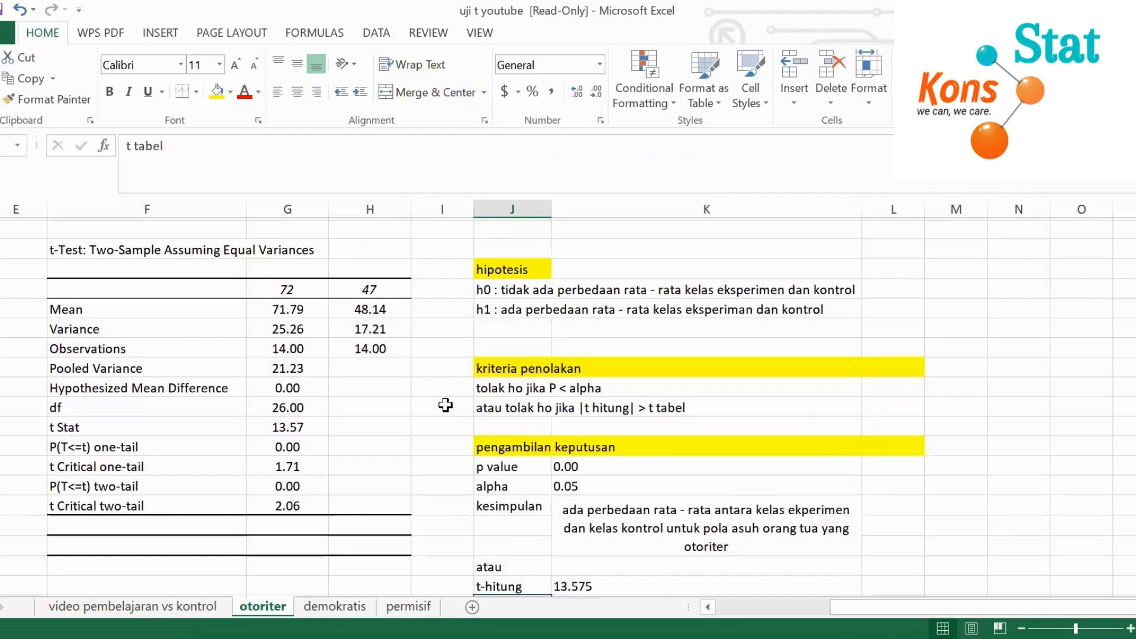
{"action": "scroll", "coordinate": [445, 405], "scroll_direction": "down", "scroll_amount": 3}
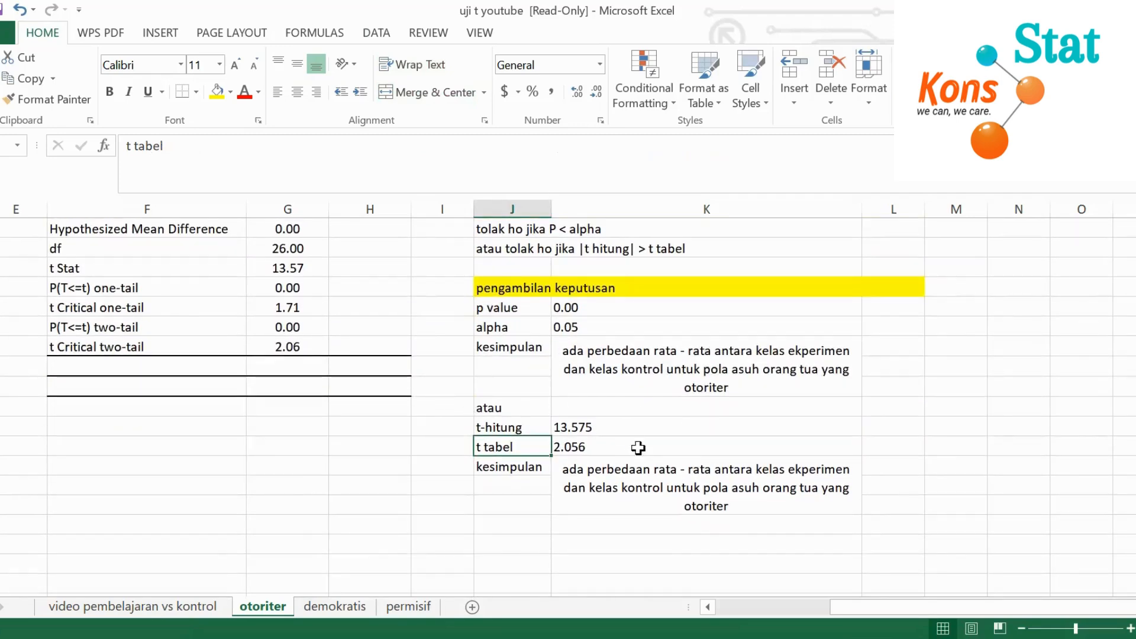
{"action": "scroll", "coordinate": [627, 463], "scroll_direction": "up", "scroll_amount": 1}
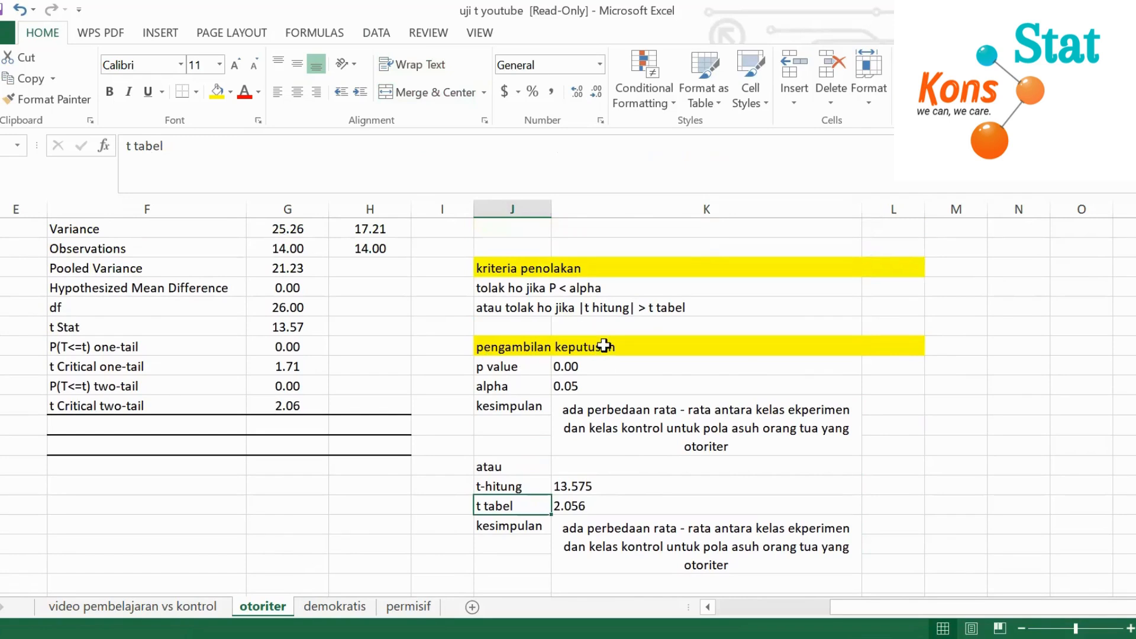
{"action": "left_click", "coordinate": [747, 438]}
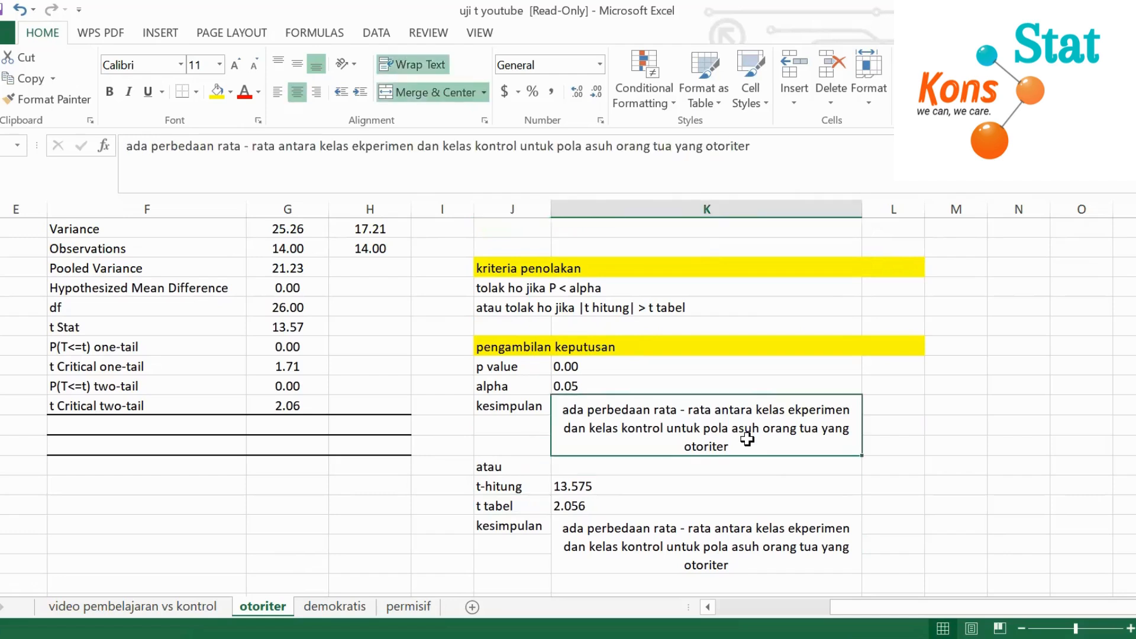
{"action": "left_click", "coordinate": [630, 543]}
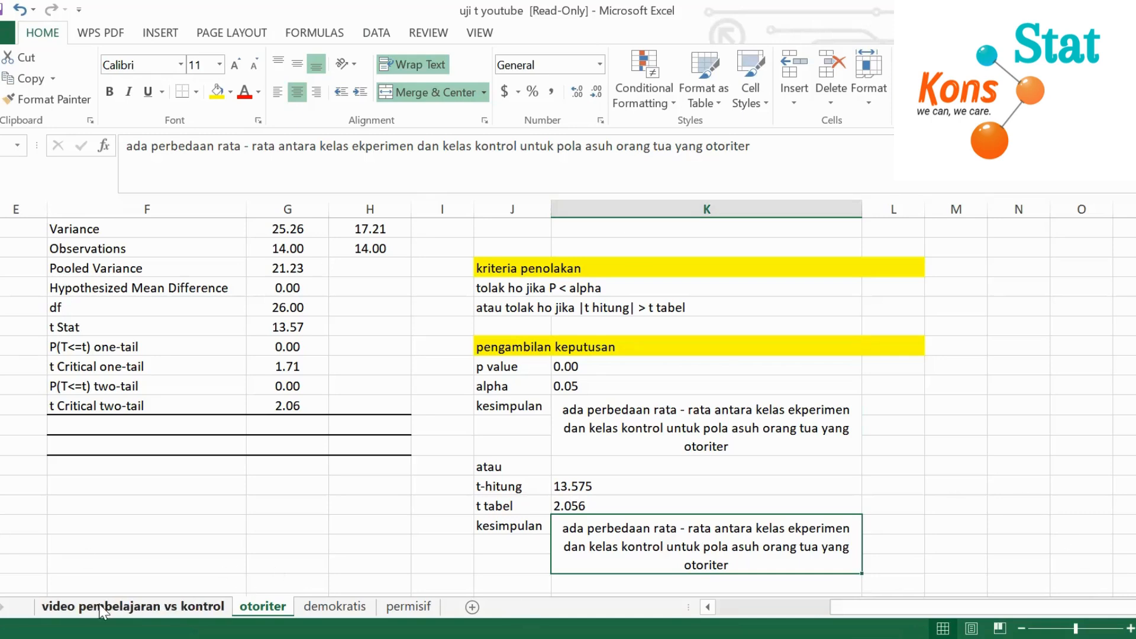
Review the otoriter sheet's score data, t-test output table, hypotheses and decision sections
{"action": "scroll", "coordinate": [164, 421], "scroll_direction": "up", "scroll_amount": 2}
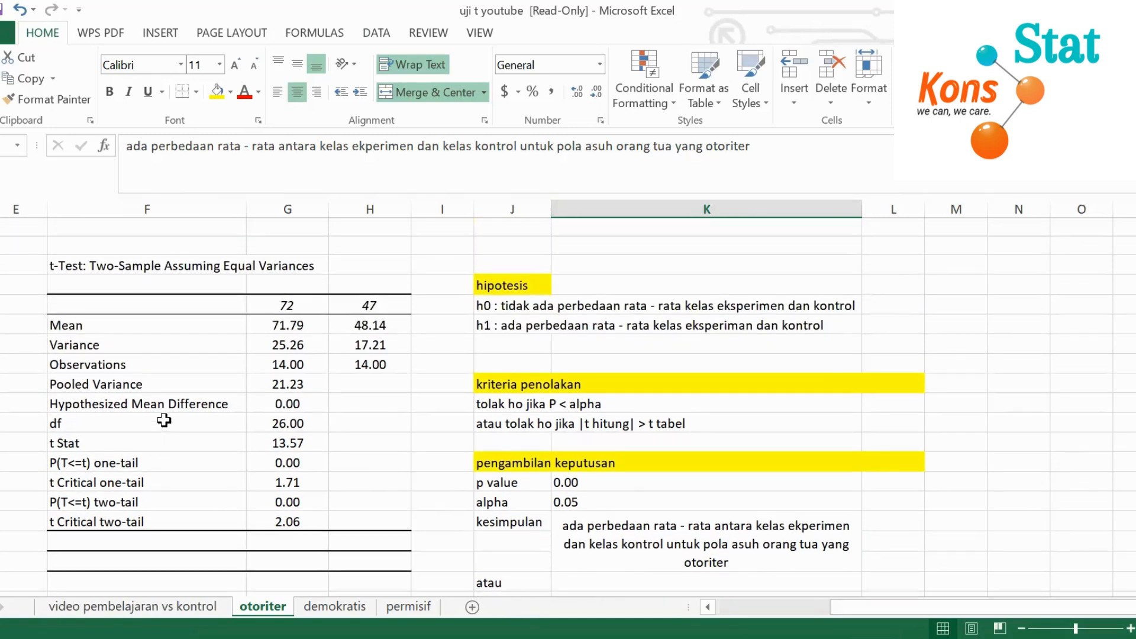
{"action": "left_click_drag", "start_coordinate": [835, 608], "coordinate": [734, 600]}
{"action": "scroll", "coordinate": [704, 384], "scroll_direction": "down", "scroll_amount": 2}
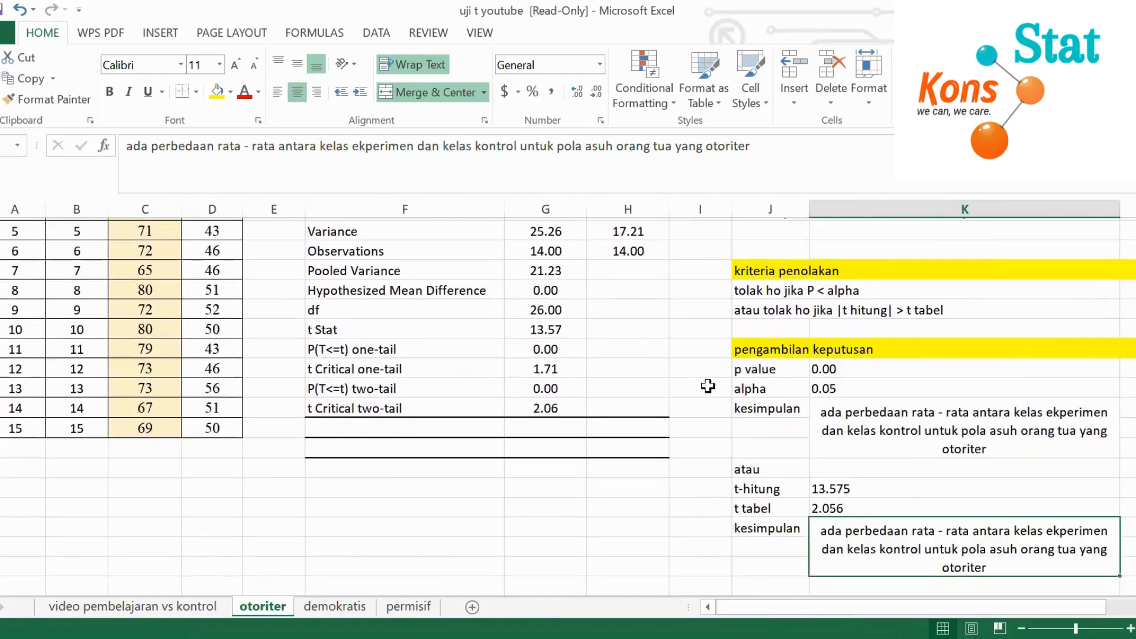
{"action": "scroll", "coordinate": [708, 367], "scroll_direction": "up", "scroll_amount": 2}
{"action": "left_click_drag", "start_coordinate": [949, 609], "coordinate": [985, 605]}
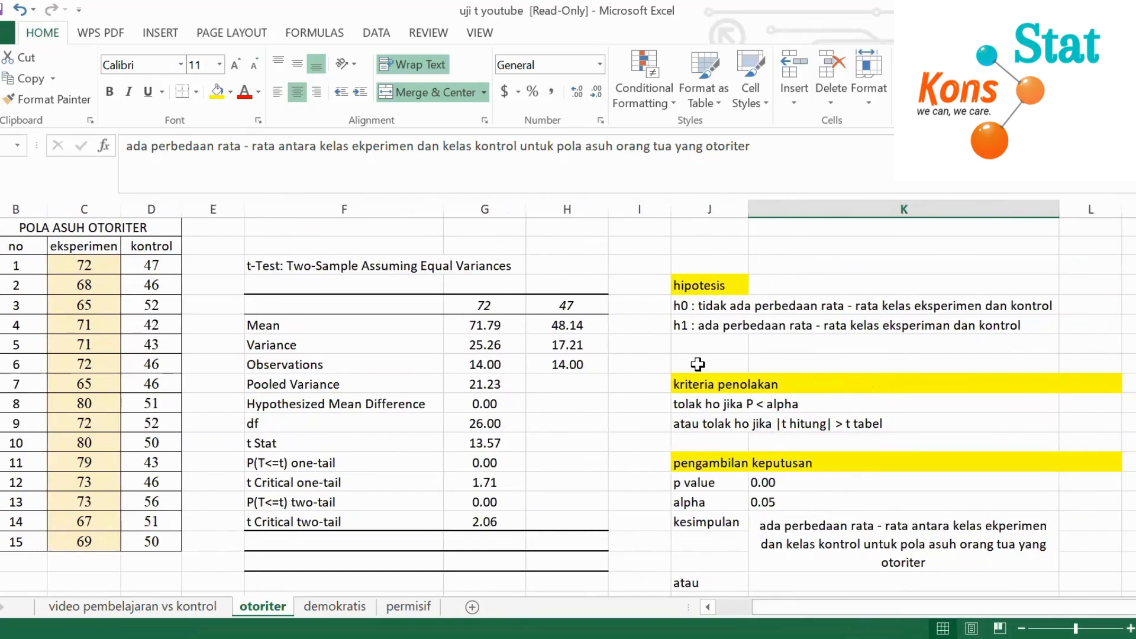
{"action": "scroll", "coordinate": [832, 453], "scroll_direction": "down", "scroll_amount": 2}
{"action": "scroll", "coordinate": [835, 452], "scroll_direction": "up", "scroll_amount": 2}
{"action": "left_click_drag", "start_coordinate": [823, 606], "coordinate": [842, 606]}
{"action": "left_click", "coordinate": [1135, 608]}
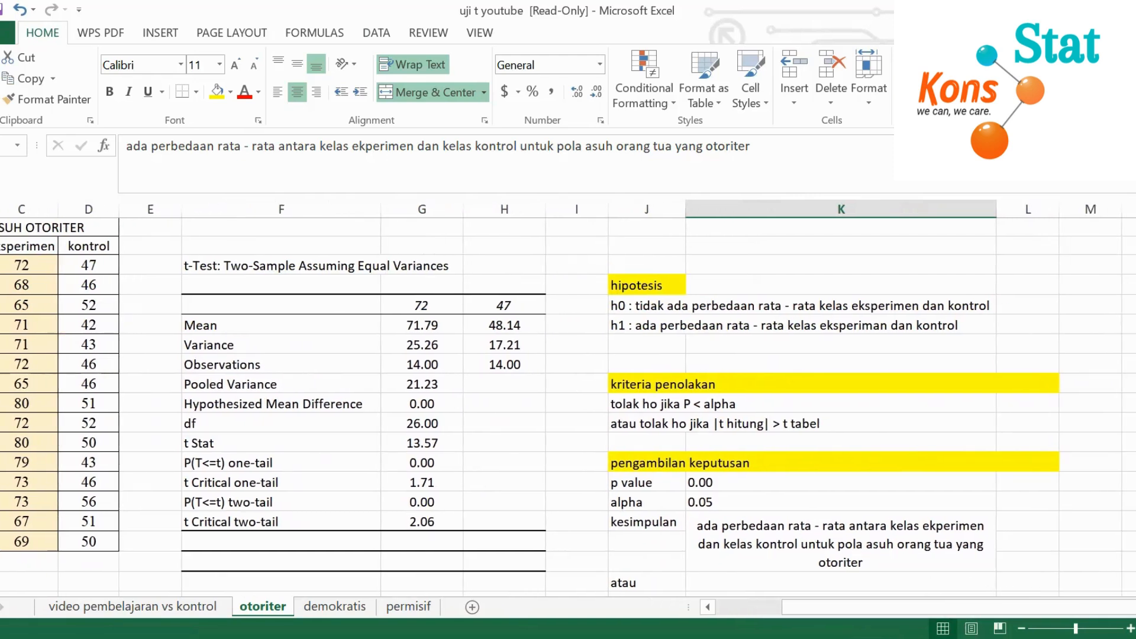
{"action": "left_click_drag", "start_coordinate": [1088, 609], "coordinate": [1059, 609]}
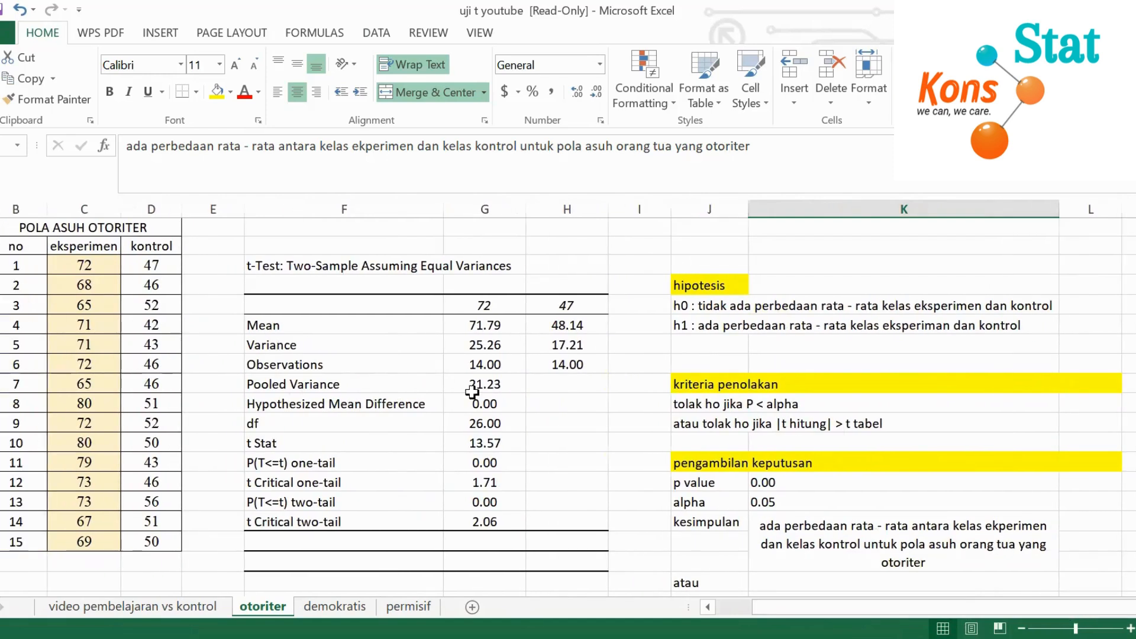